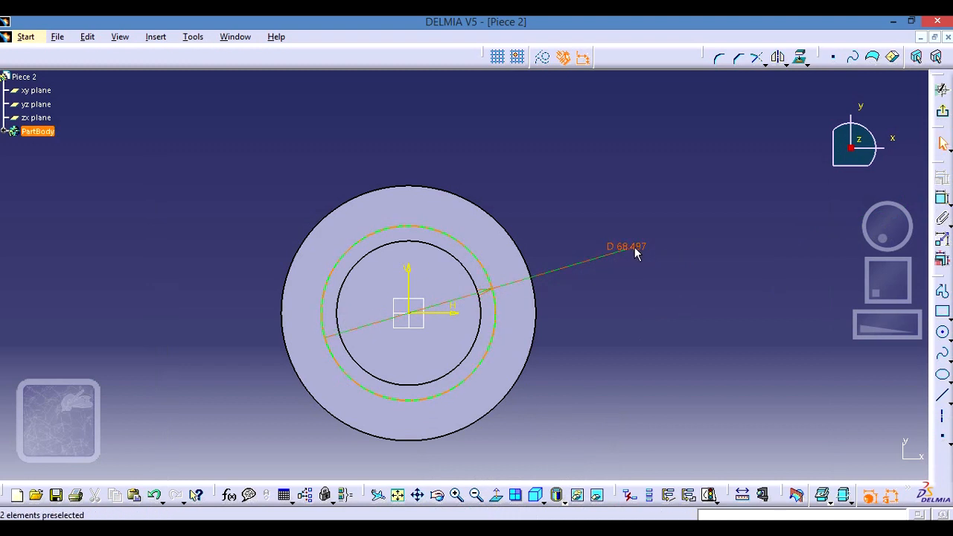
Set the diameter of the circle on the middle boss's top face to 36 mm and leave the sketch.
type("36")
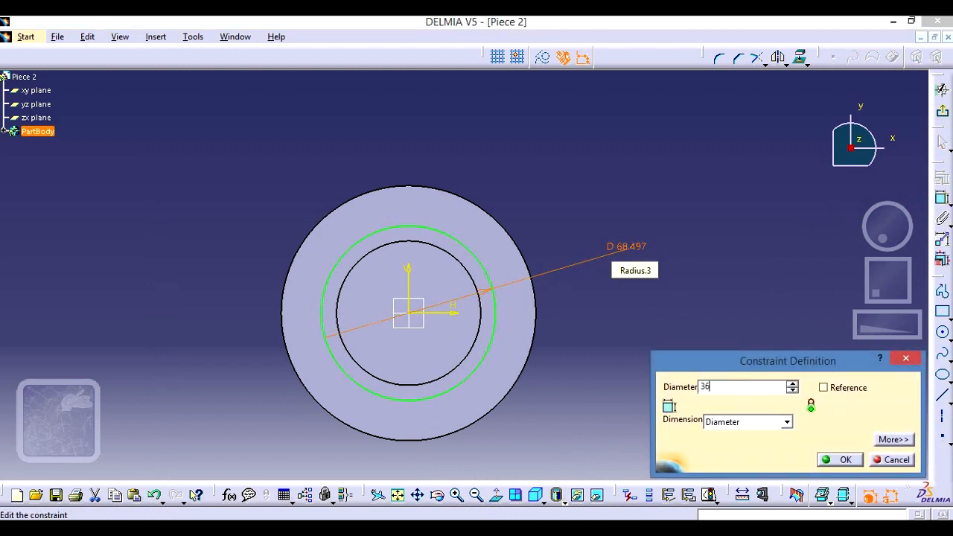
key("Return")
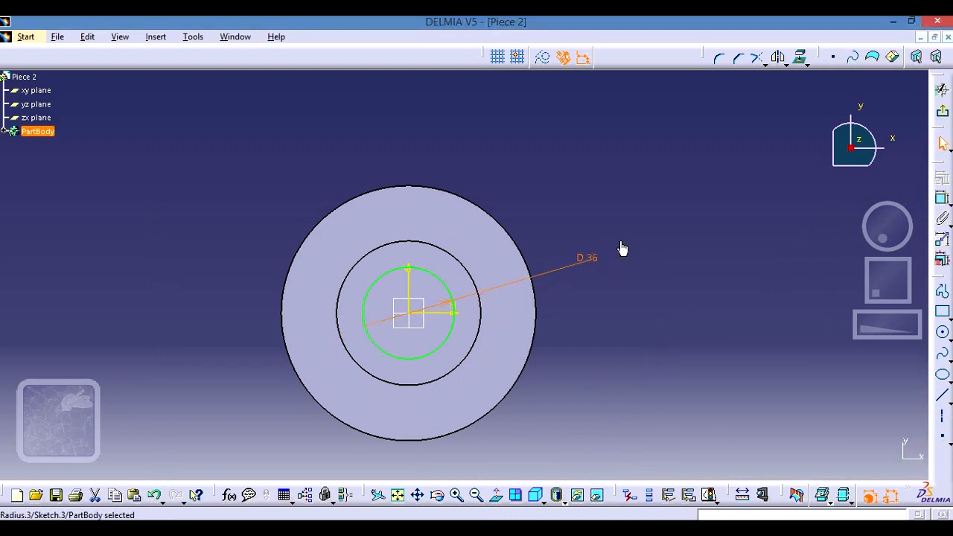
left_click(942, 89)
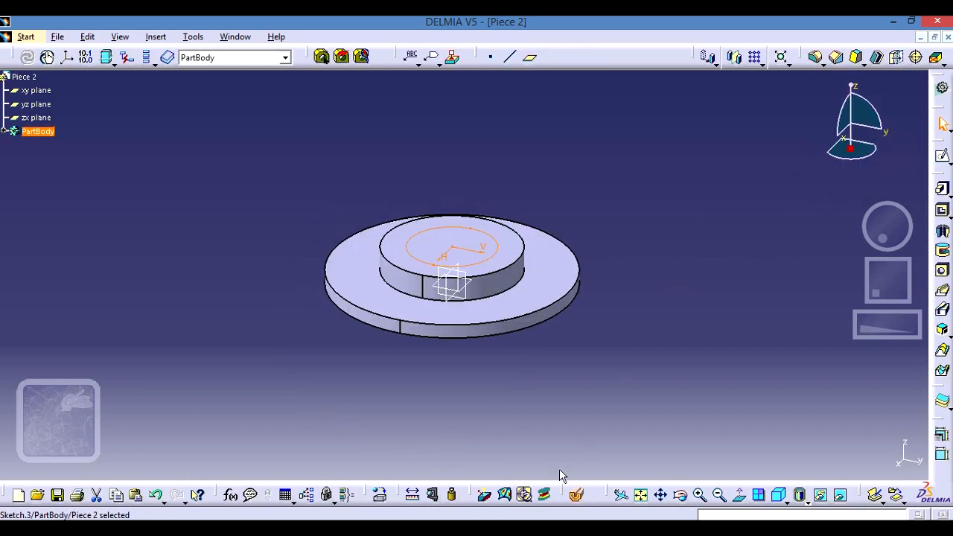
Check the section lengths in the Pieza 2.png drawing and pad the 36 mm circle by 6.3 mm.
mouse_move(532, 520)
left_click(532, 469)
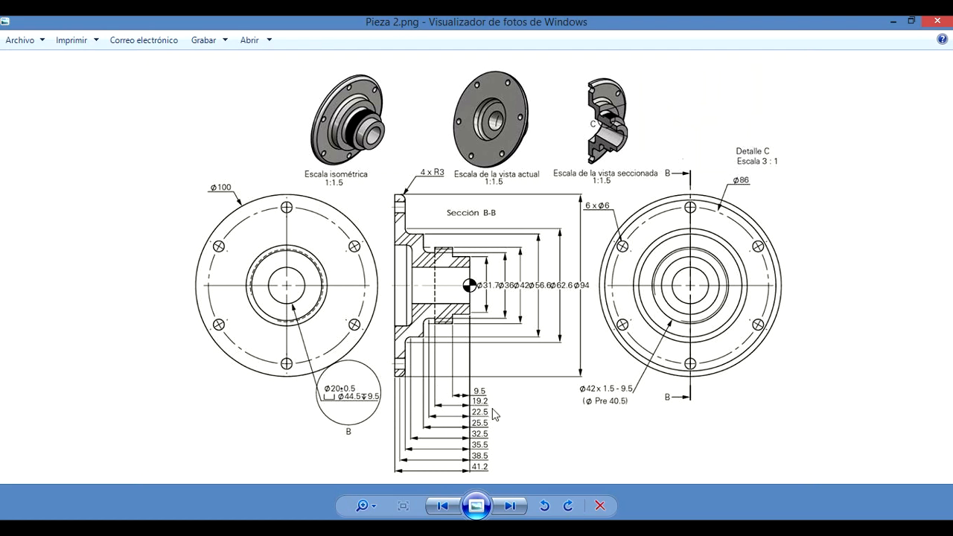
key("alt+Tab")
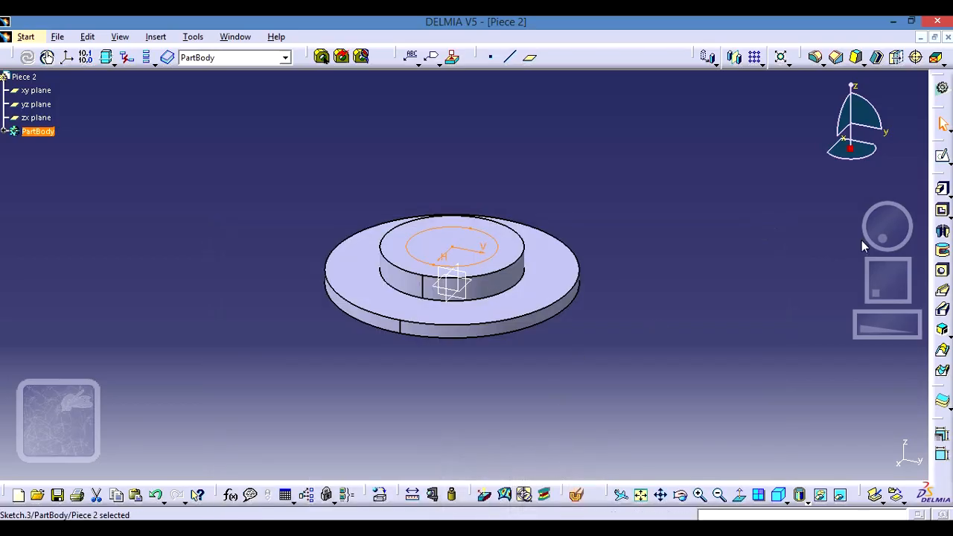
left_click(941, 188)
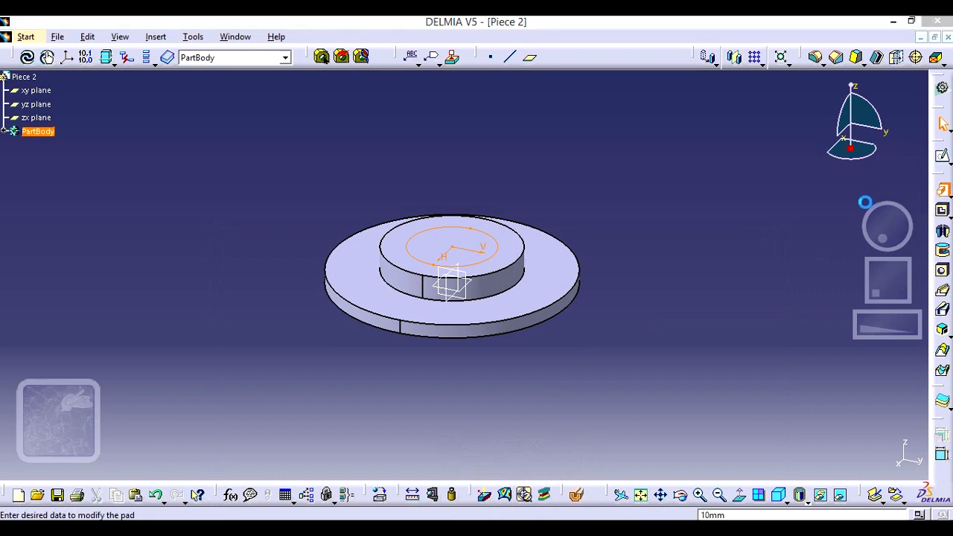
type("6.3")
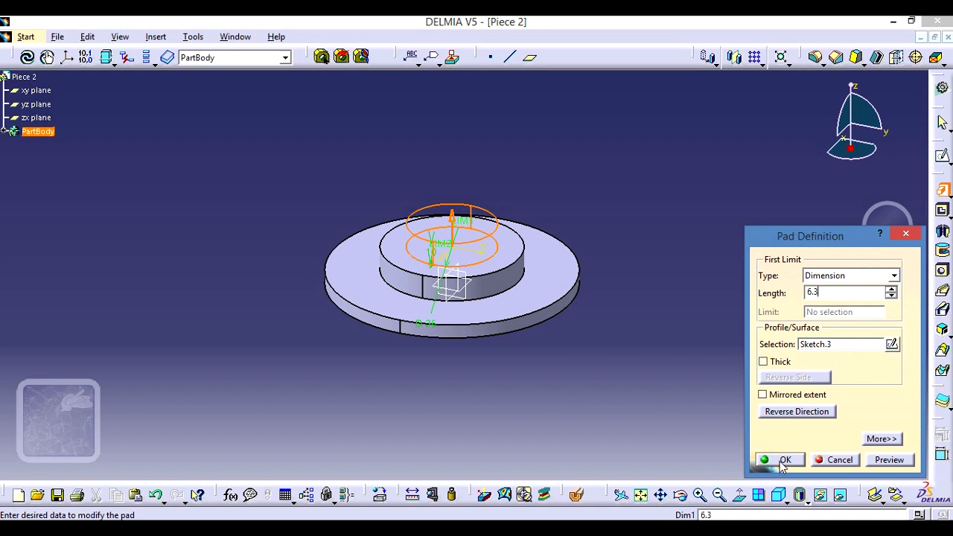
left_click(783, 459)
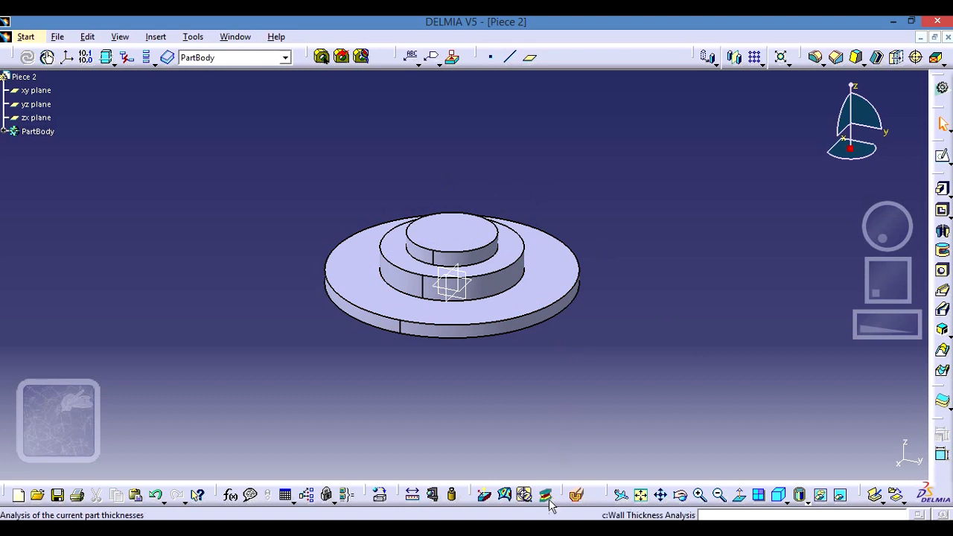
Start a sketch on the top face of the 36 mm boss and draw a circle about 50 mm in diameter centred on the origin.
left_click(532, 527)
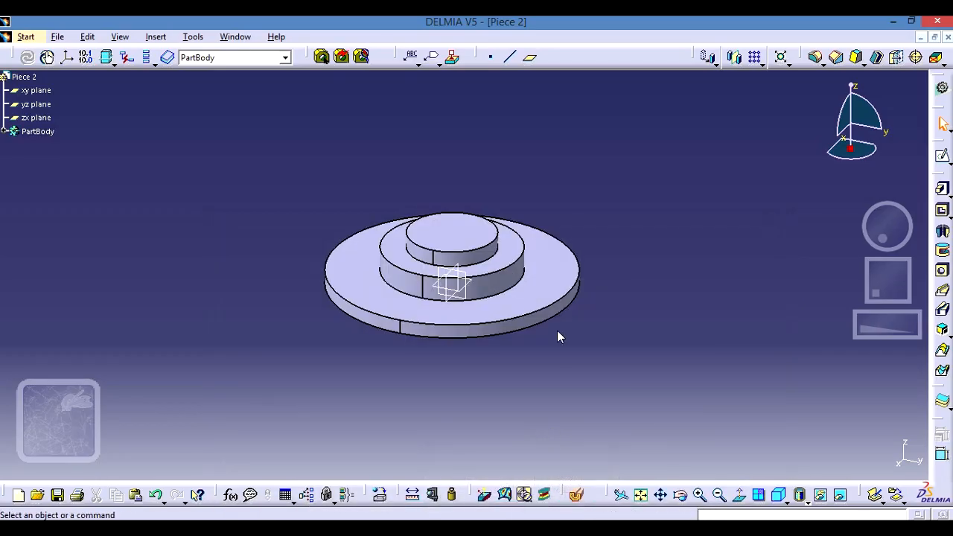
left_click(506, 255)
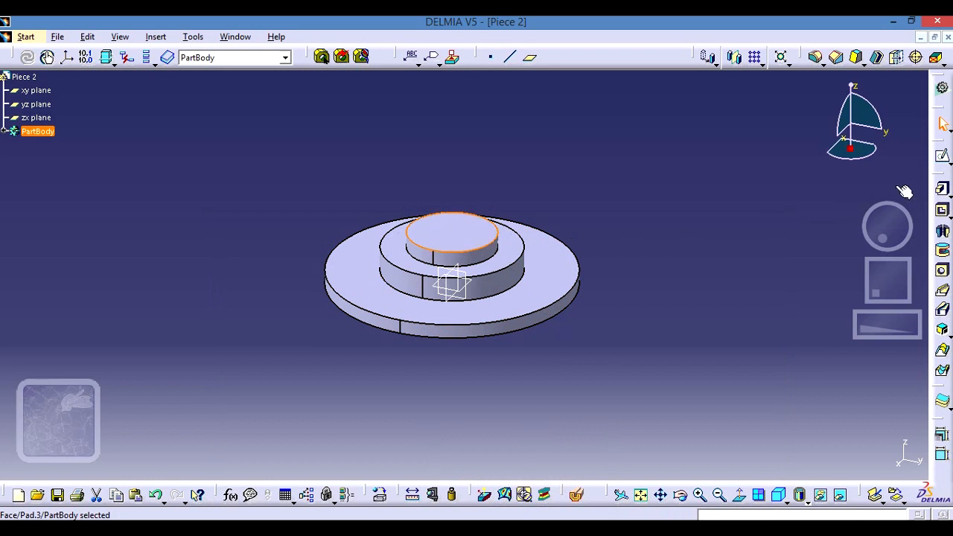
left_click(943, 158)
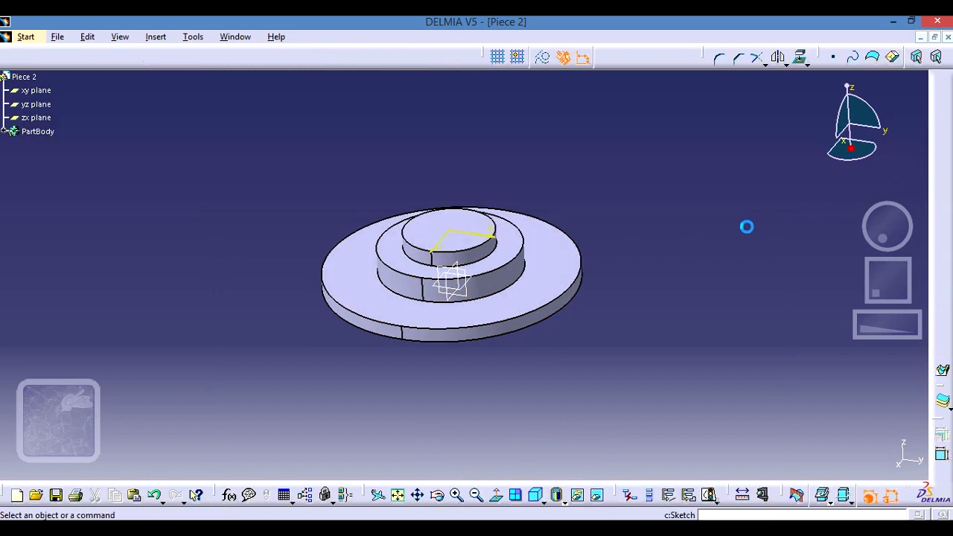
left_click(942, 333)
left_click(380, 330)
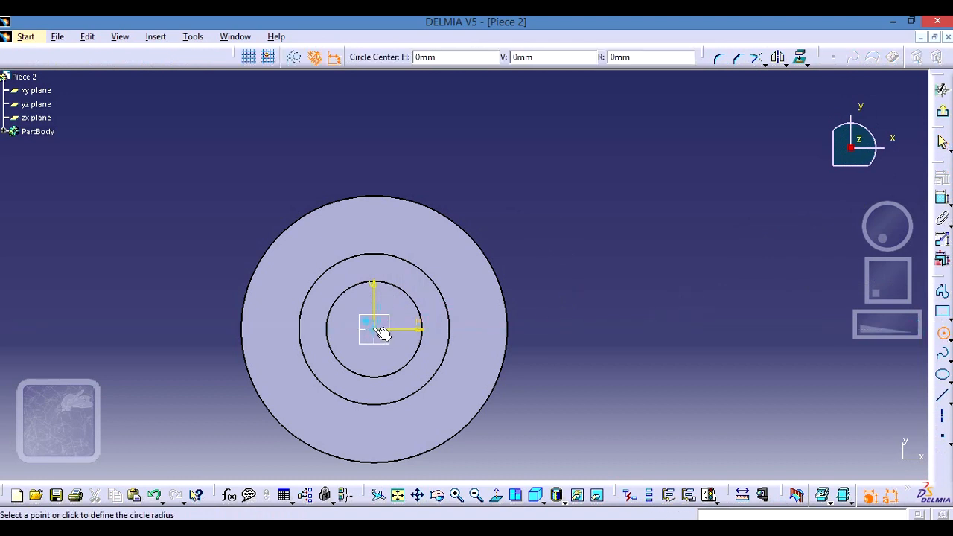
left_click(442, 353)
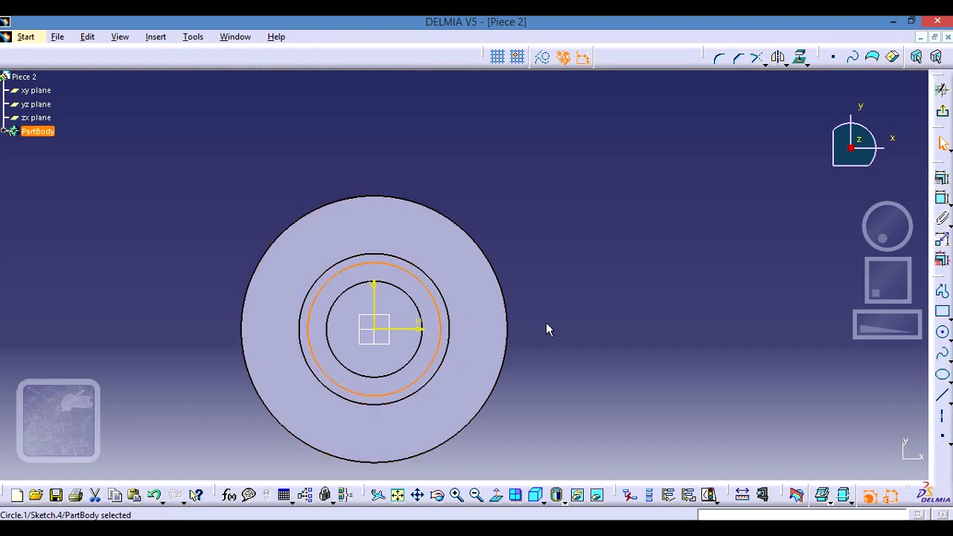
Dimension the circle's diameter, set it to 42 mm after checking the Pieza 2.png drawing, and leave the sketch.
left_click(942, 200)
left_click(567, 266)
double_click(567, 266)
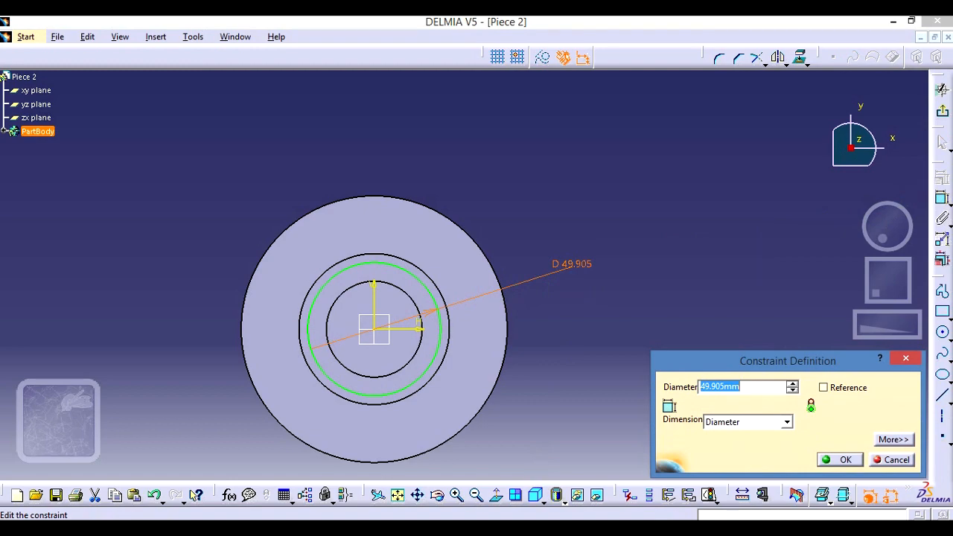
left_click(533, 527)
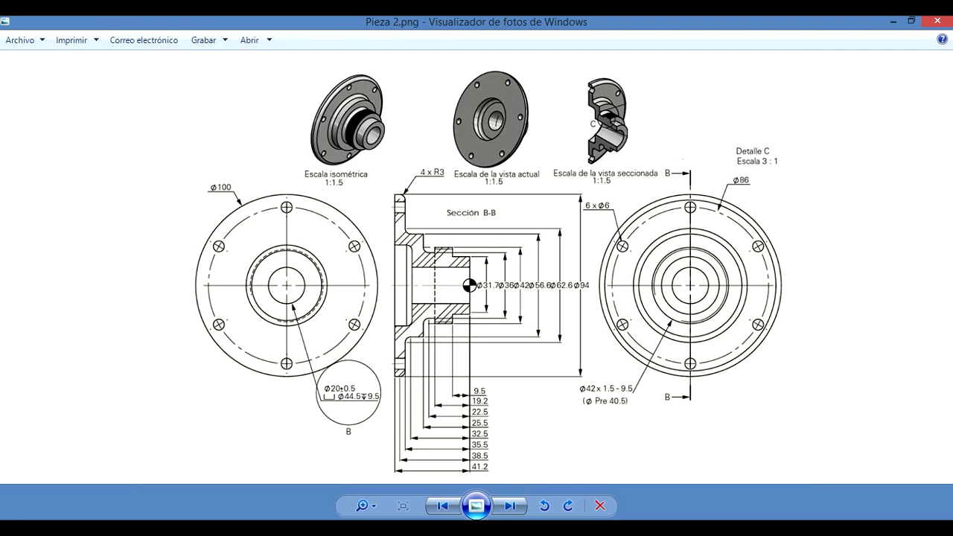
left_click(477, 529)
type("4")
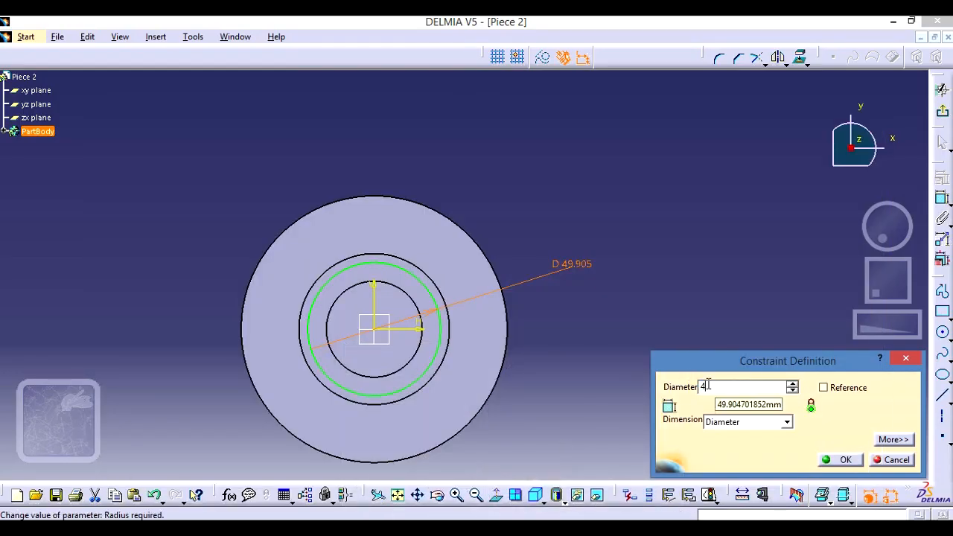
type("2mm")
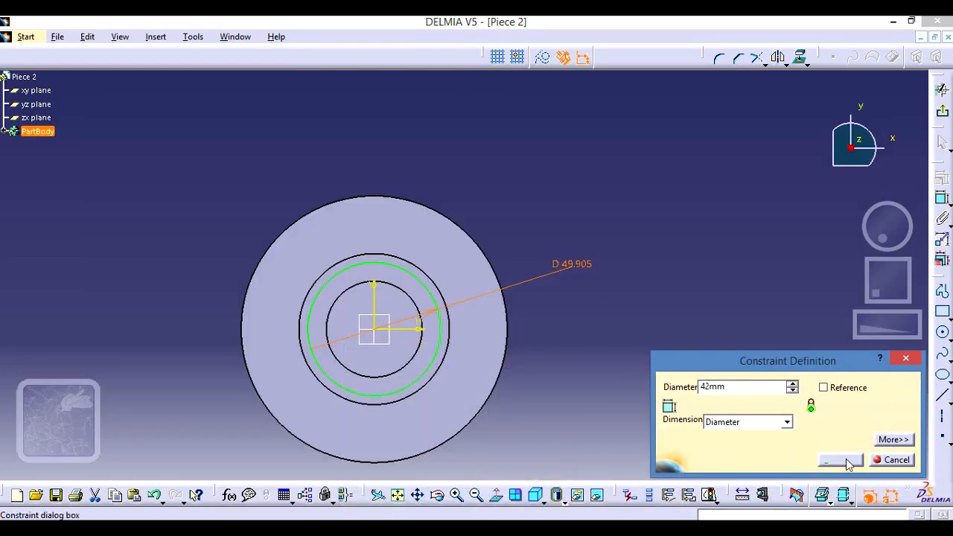
left_click(842, 460)
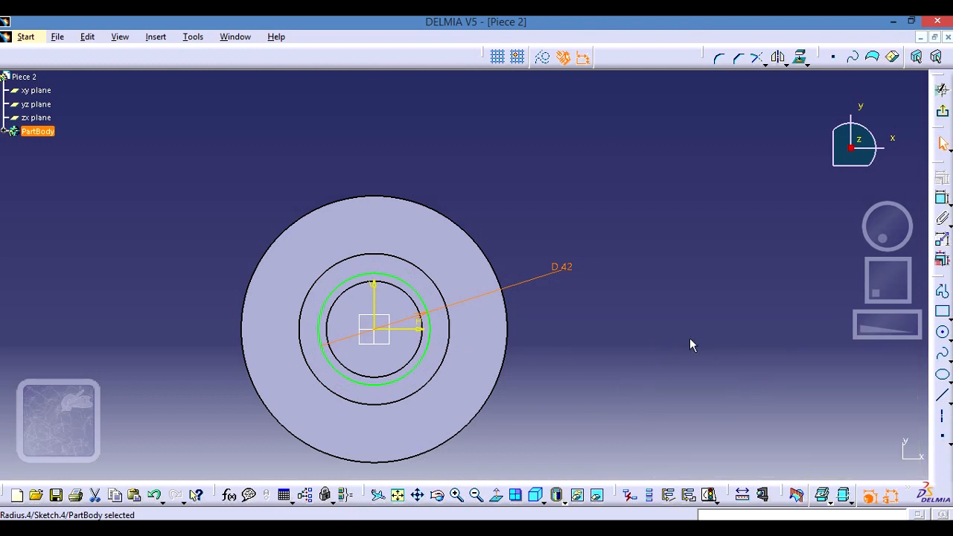
middle_click_drag(607, 378, 814, 220)
left_click(942, 89)
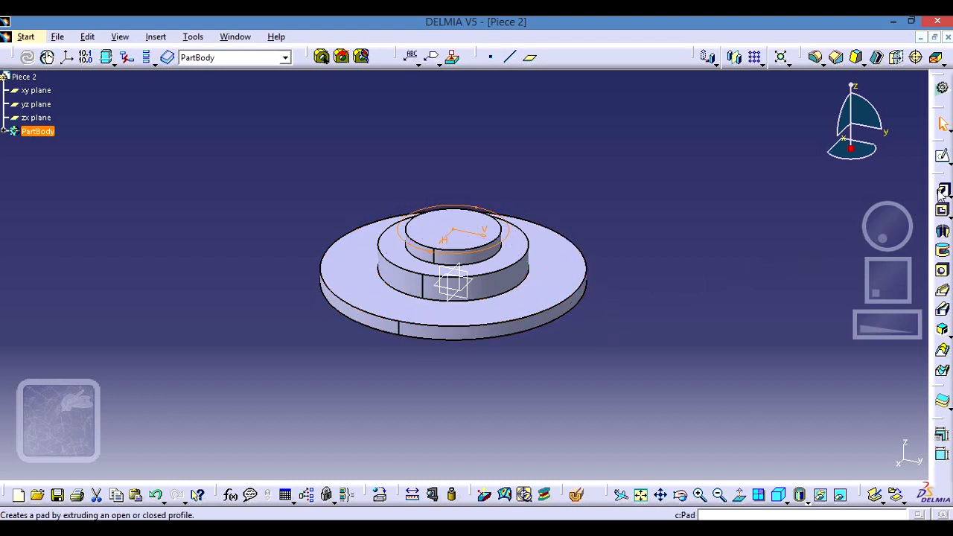
Check the section lengths in the Pieza 2.png drawing and pad the 42 mm circle by 9.7 mm.
key("alt+Tab")
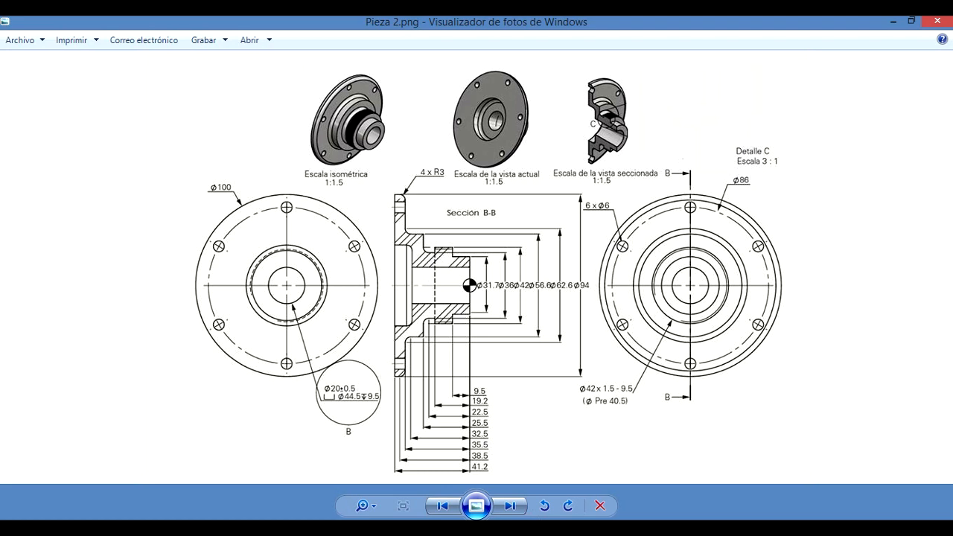
left_click(521, 528)
left_click(487, 472)
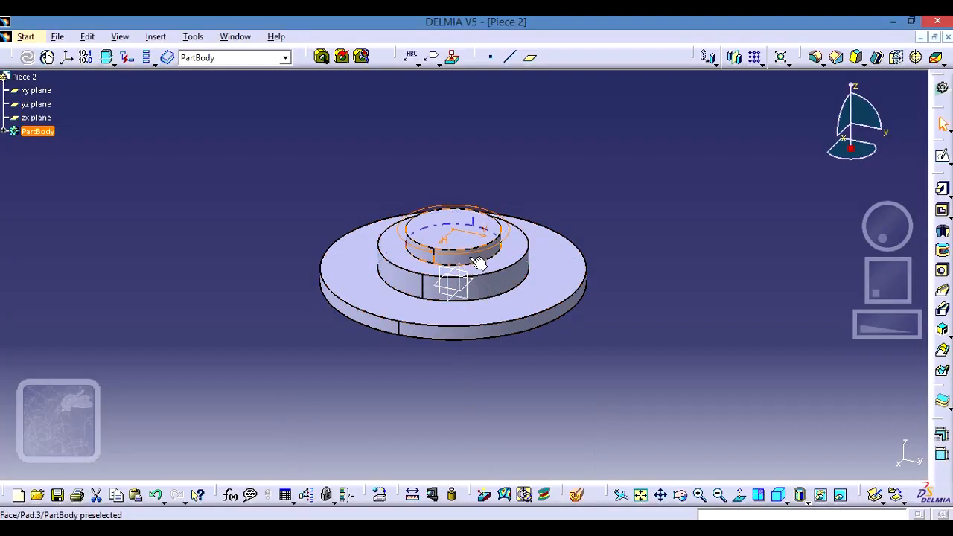
left_click(519, 529)
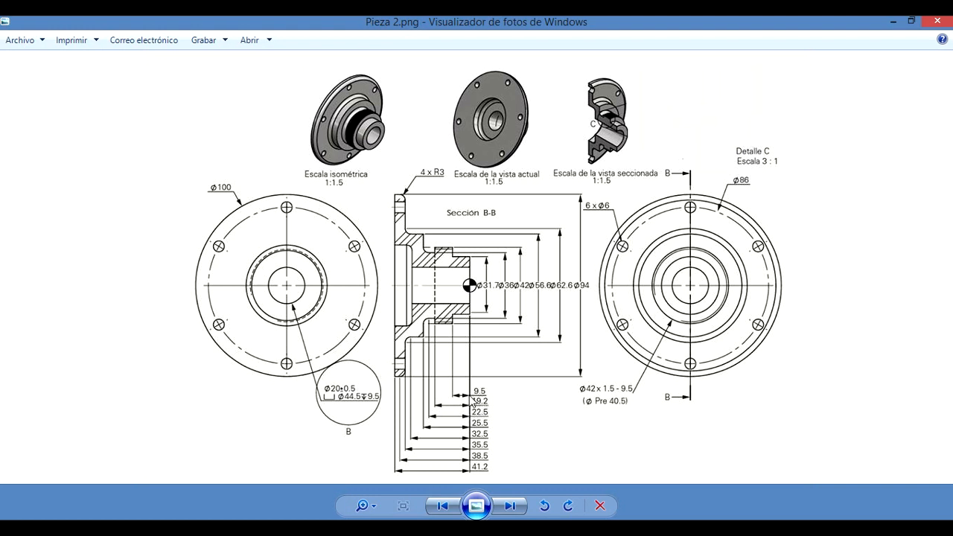
left_click(891, 23)
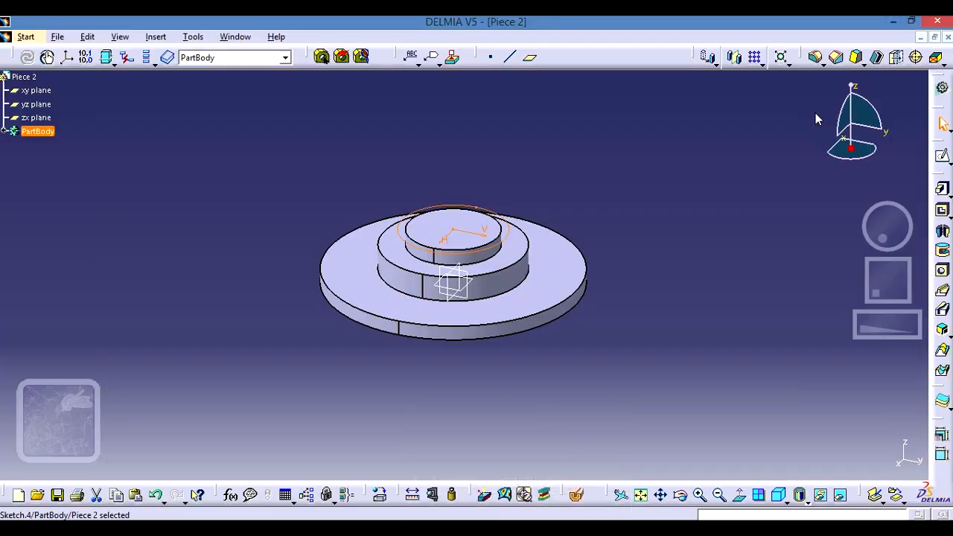
left_click(942, 189)
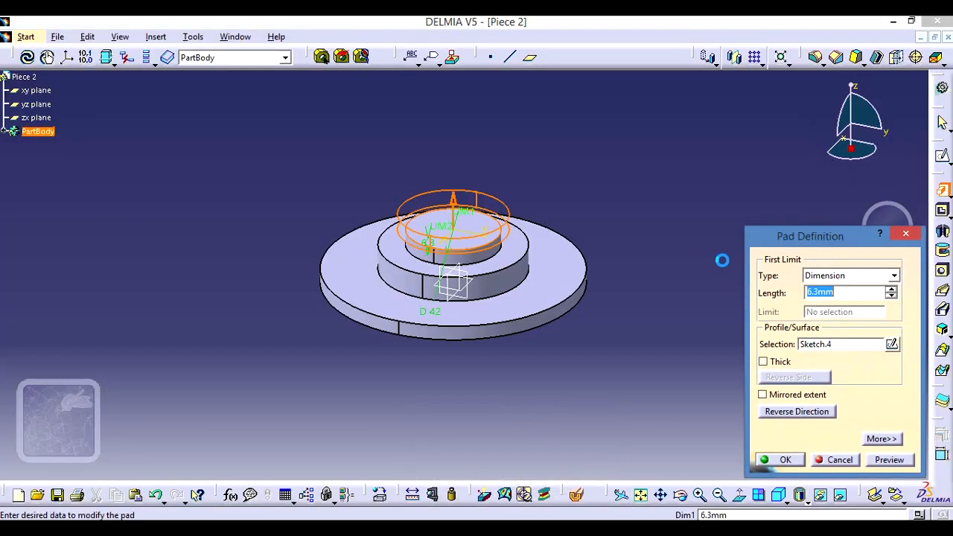
type("9.7")
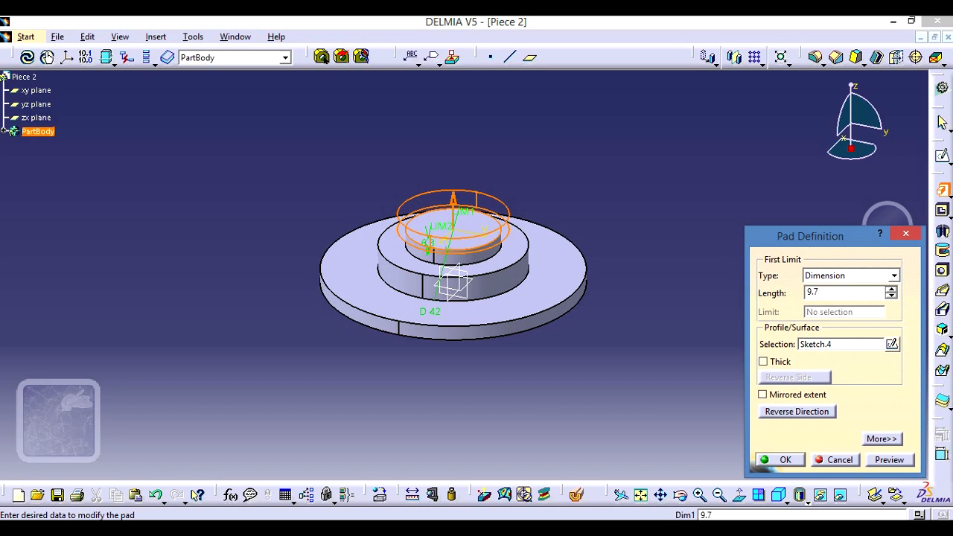
left_click(785, 460)
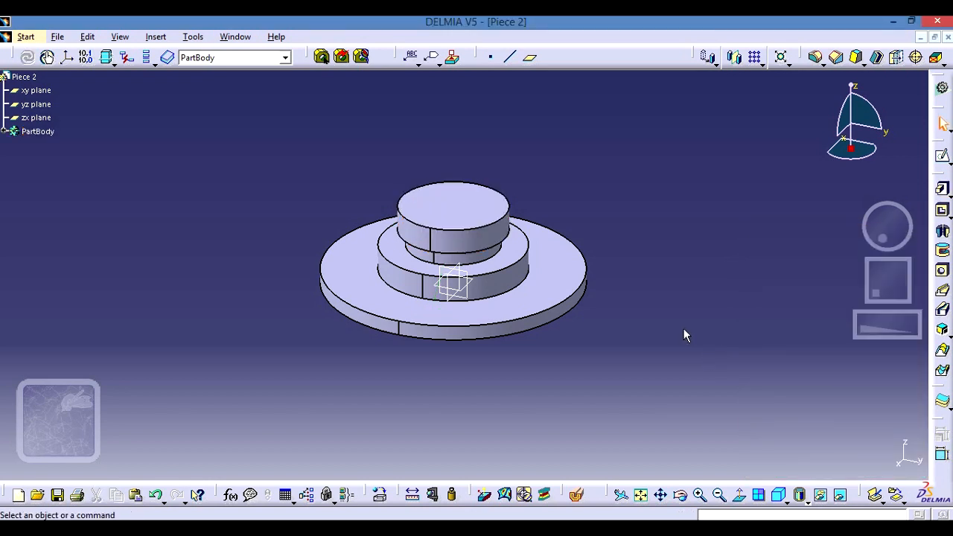
Consult the Pieza 2.png drawing, then sketch an origin-centred circle about 71 mm in diameter on the 42 mm boss's top face.
key("alt+Tab")
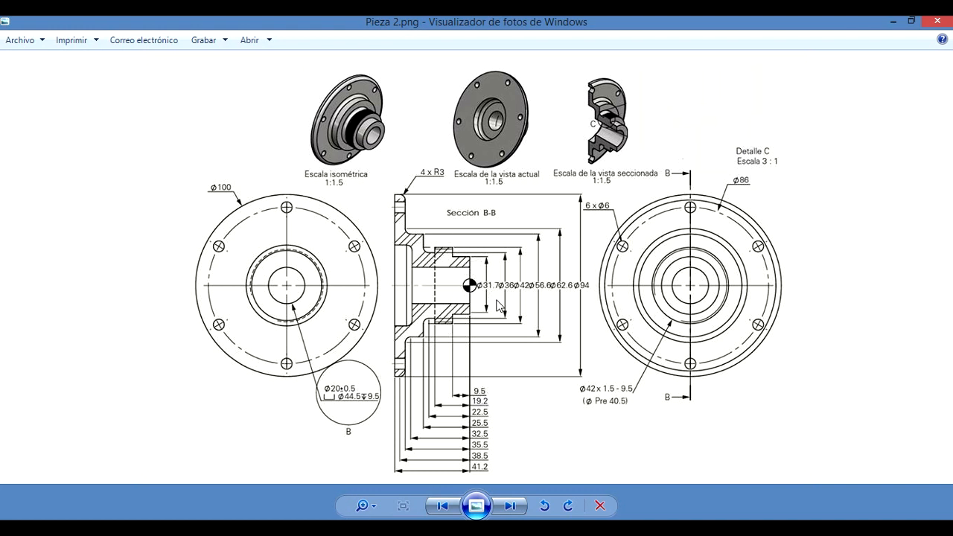
left_click(530, 529)
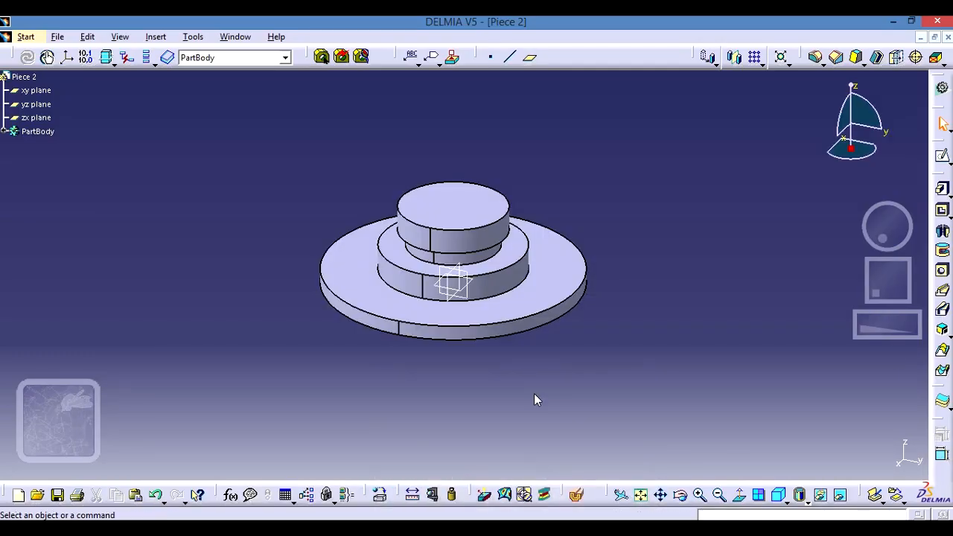
left_click(477, 214)
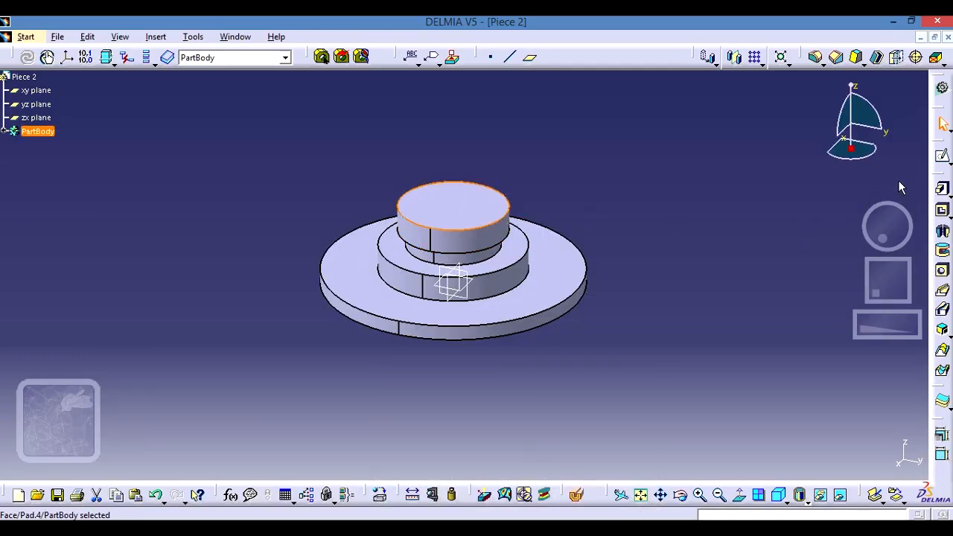
left_click(944, 157)
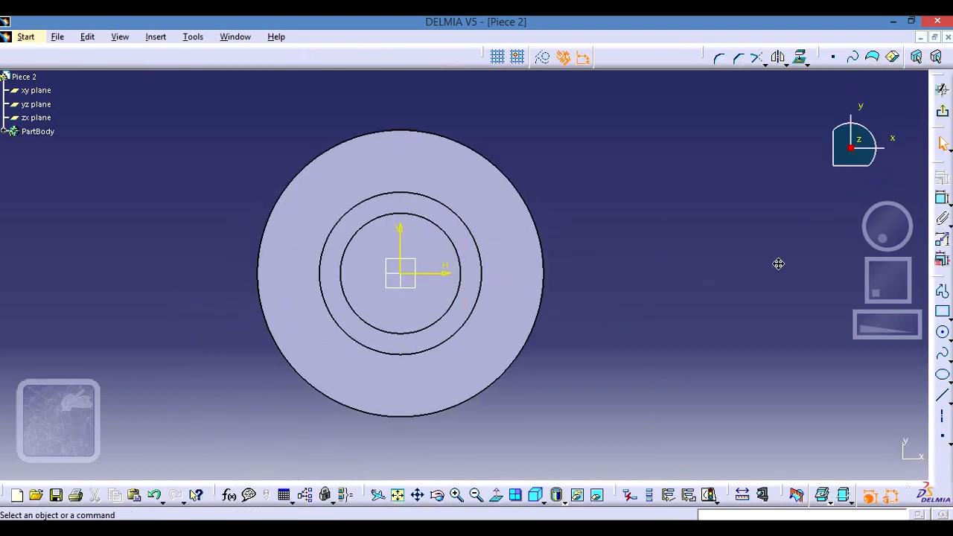
left_click(944, 333)
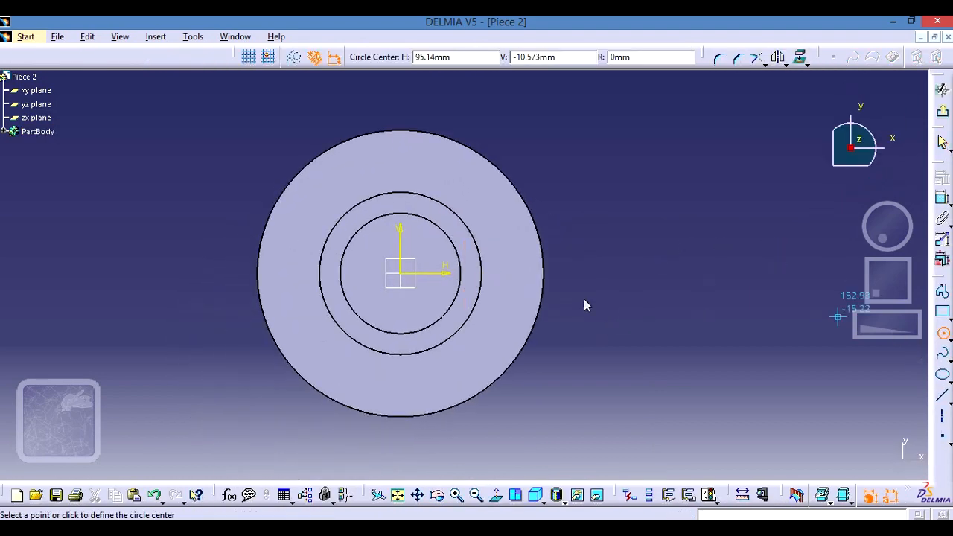
left_click(403, 274)
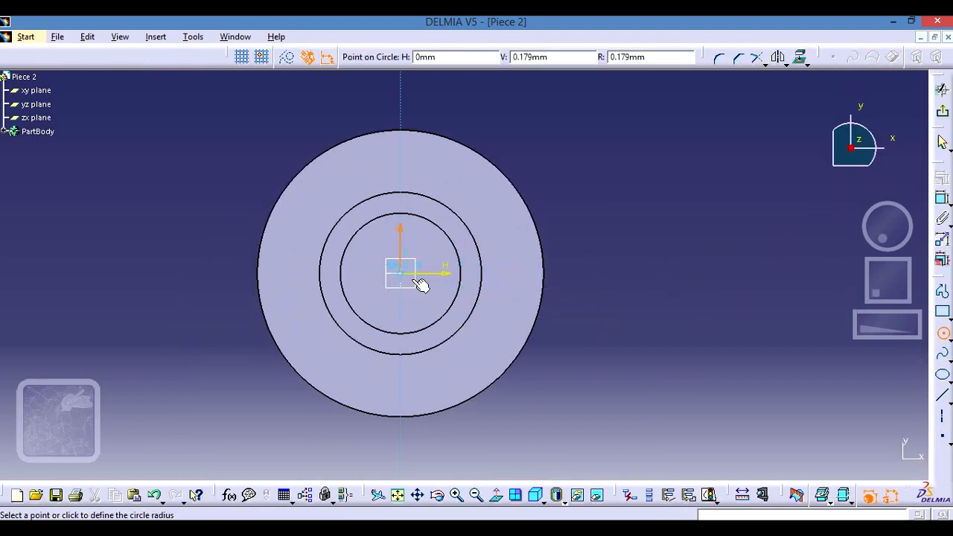
left_click(498, 314)
left_click(499, 315)
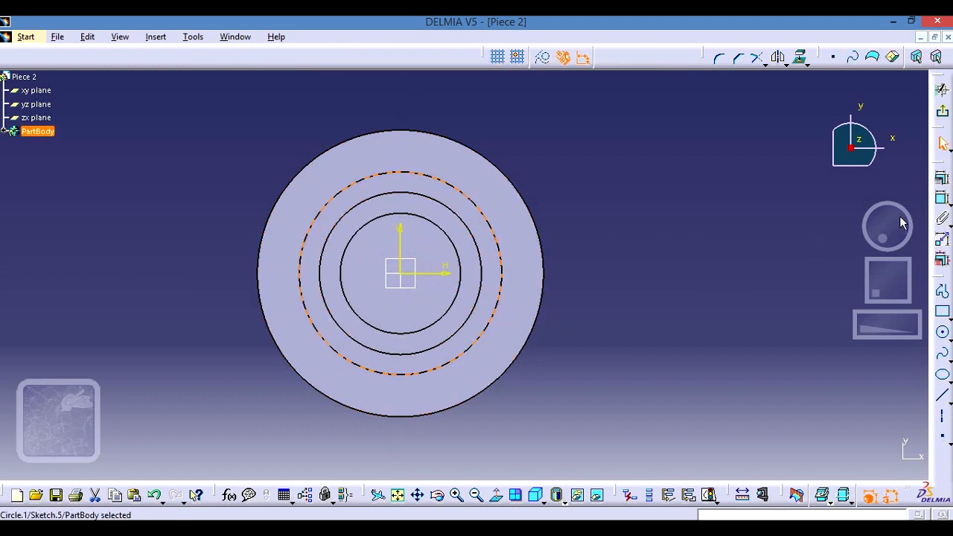
Dimension the new circle's diameter, set it to 31.7 mm after checking the Pieza 2.png drawing, and leave the sketch.
left_click(942, 197)
left_click(618, 255)
key("alt+Tab")
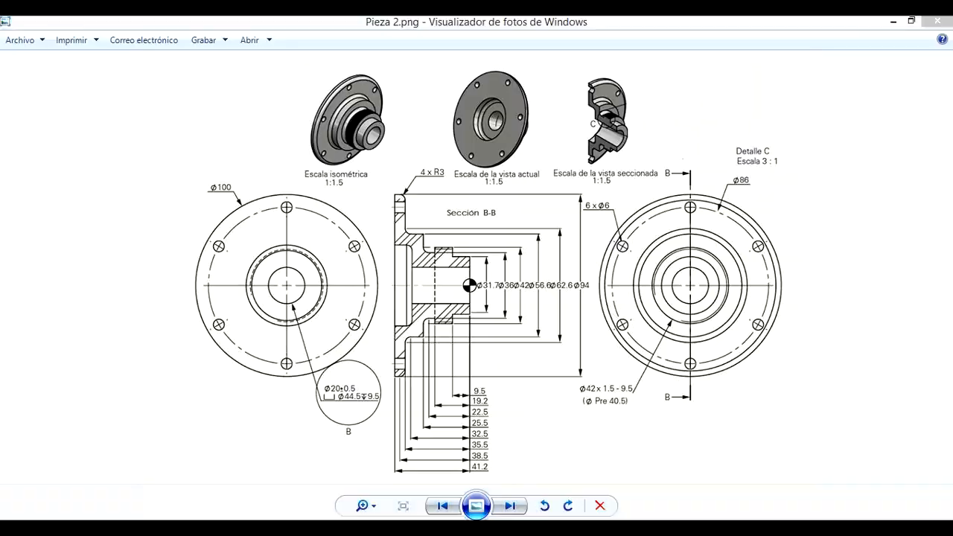
key("alt+Tab")
left_click(638, 254)
double_click(631, 251)
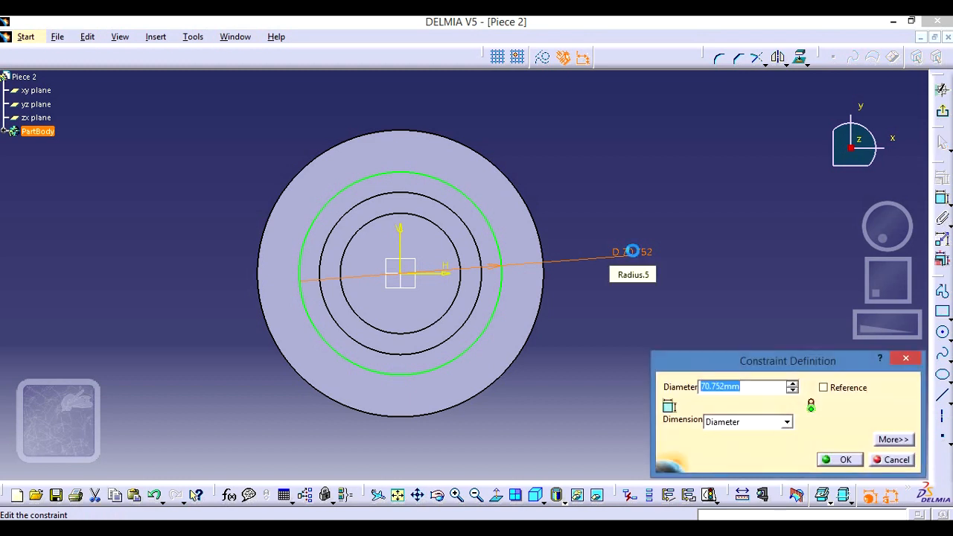
type("31.7")
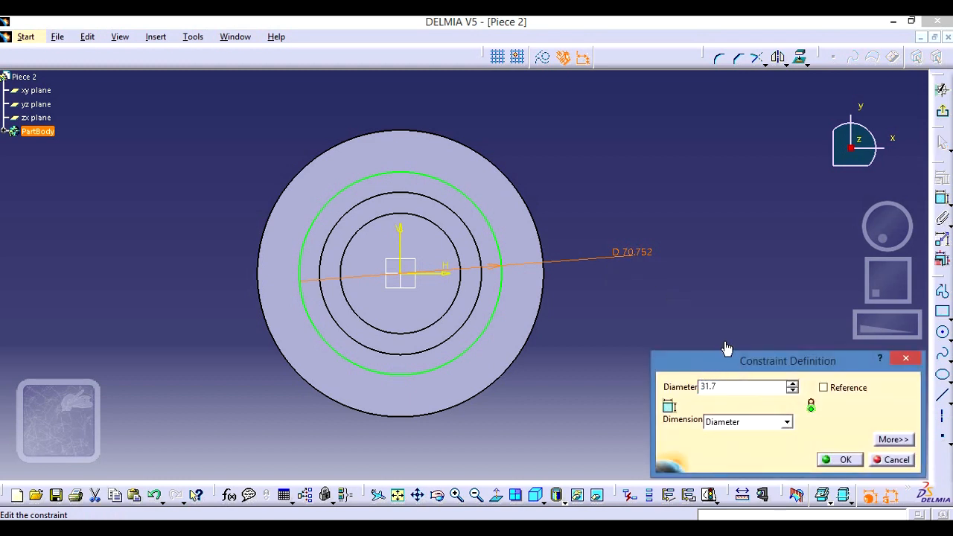
left_click(854, 461)
left_click(856, 460)
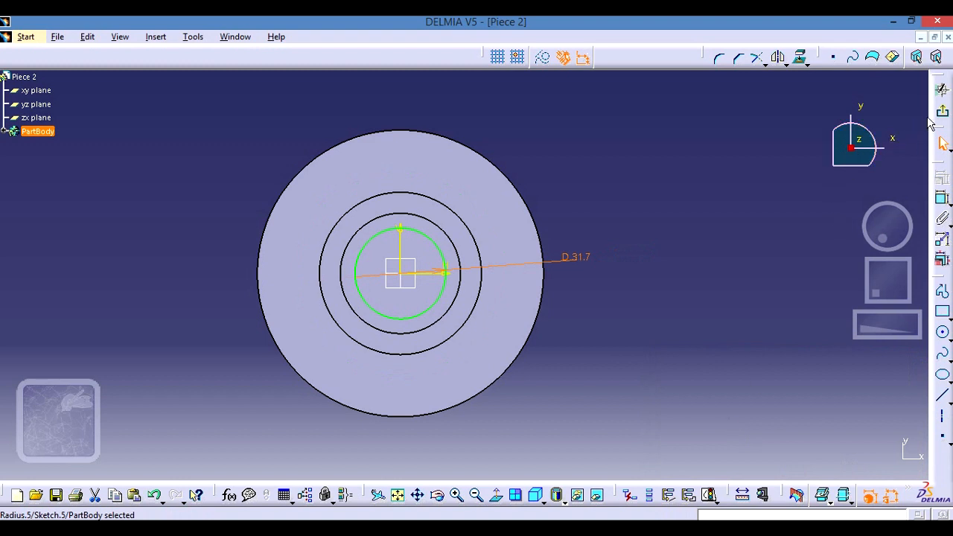
left_click(942, 89)
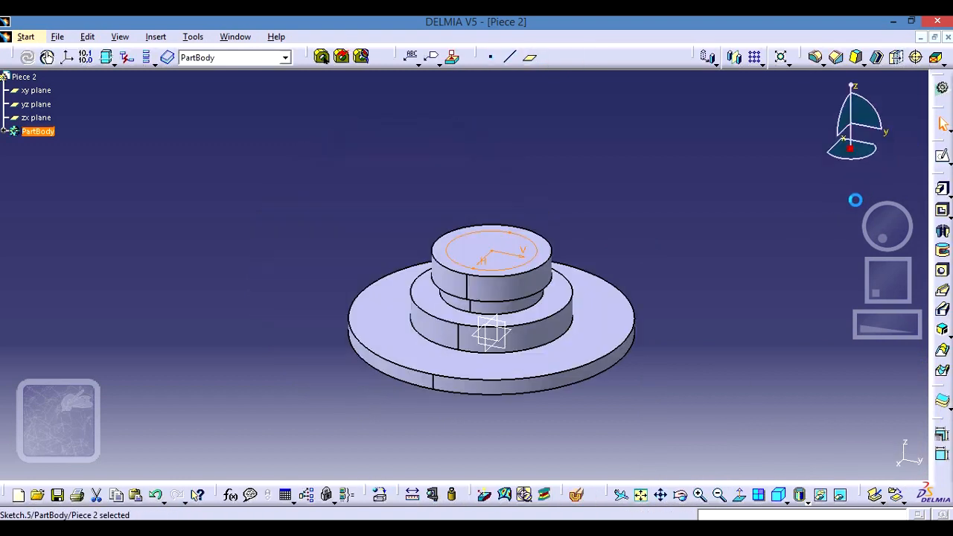
Check the end section's length in the Pieza 2.png drawing and pad the 31.7 mm circle by 9.5 mm.
left_click(534, 458)
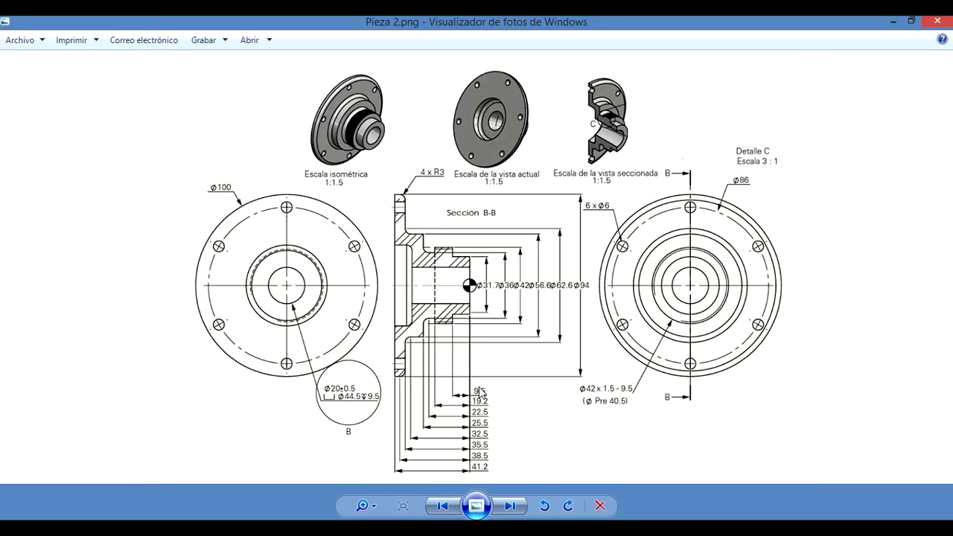
left_click(519, 526)
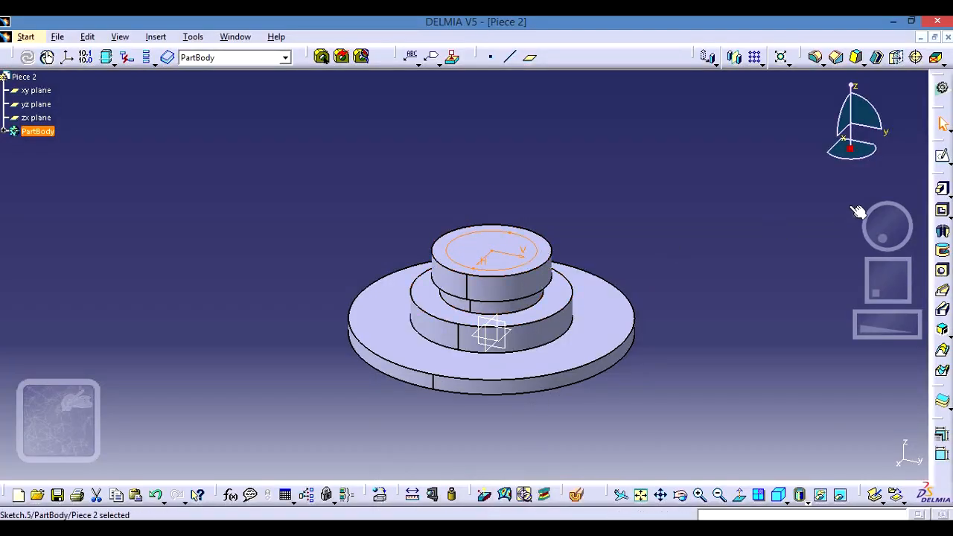
left_click(942, 190)
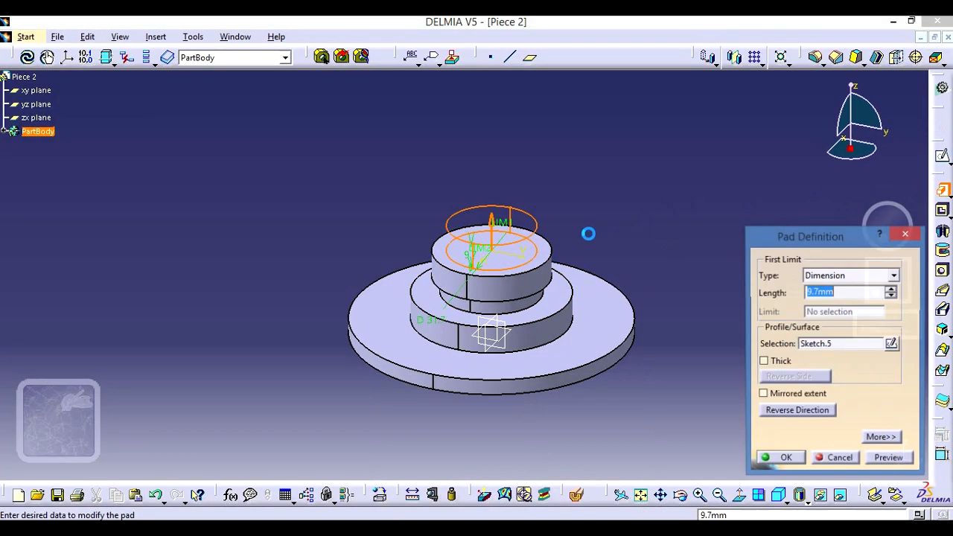
key("BackSpace")
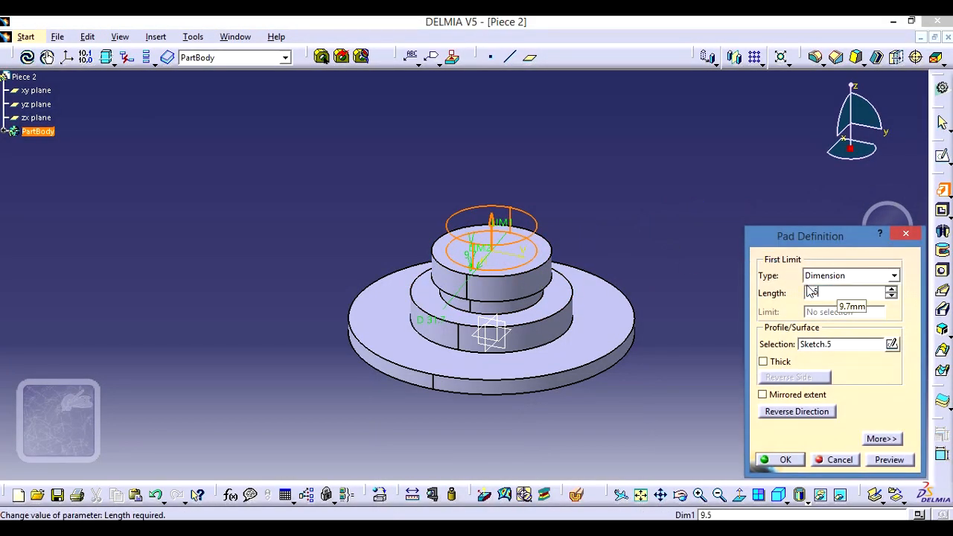
key("Return")
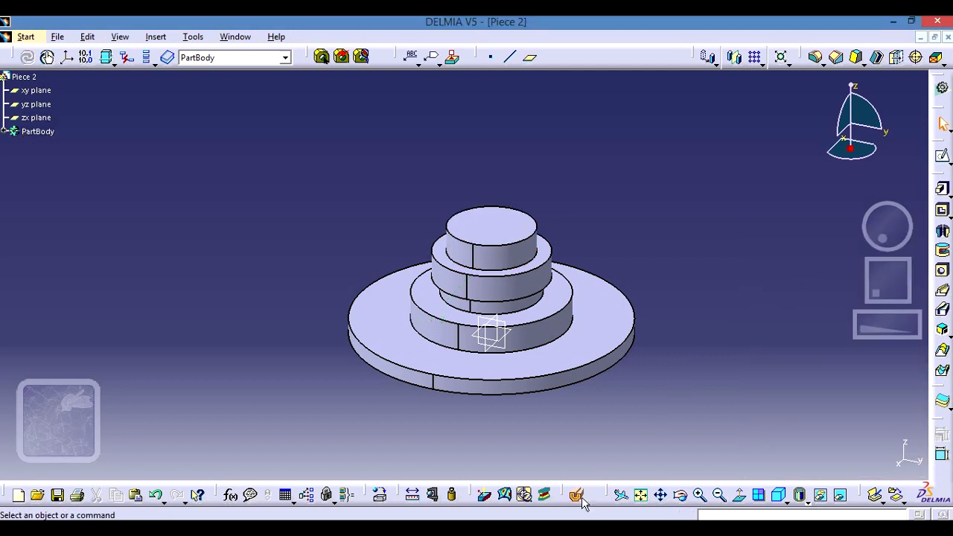
Review the Pieza 2.png drawing, then start a sketch on the flat underside of the large flange disc.
mouse_move(532, 519)
left_click(532, 468)
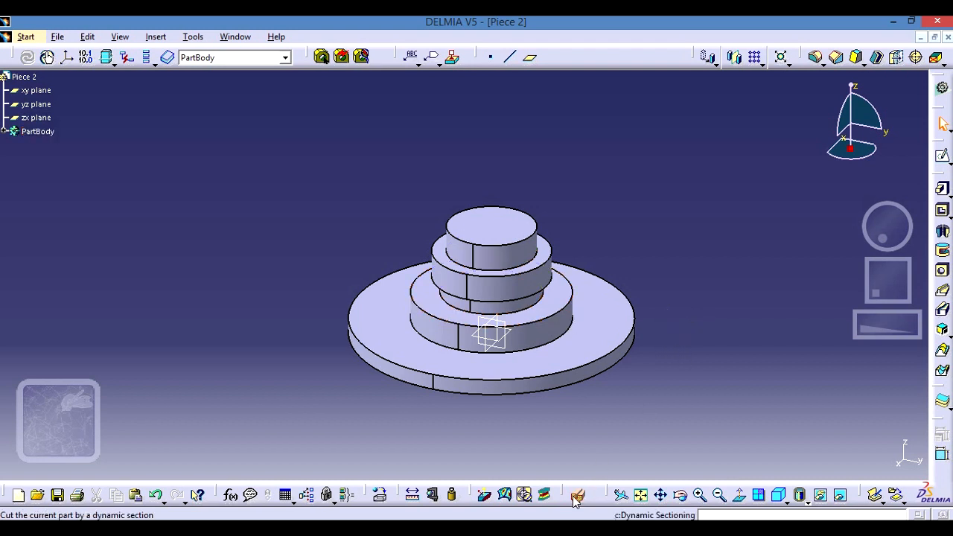
key("alt+Tab")
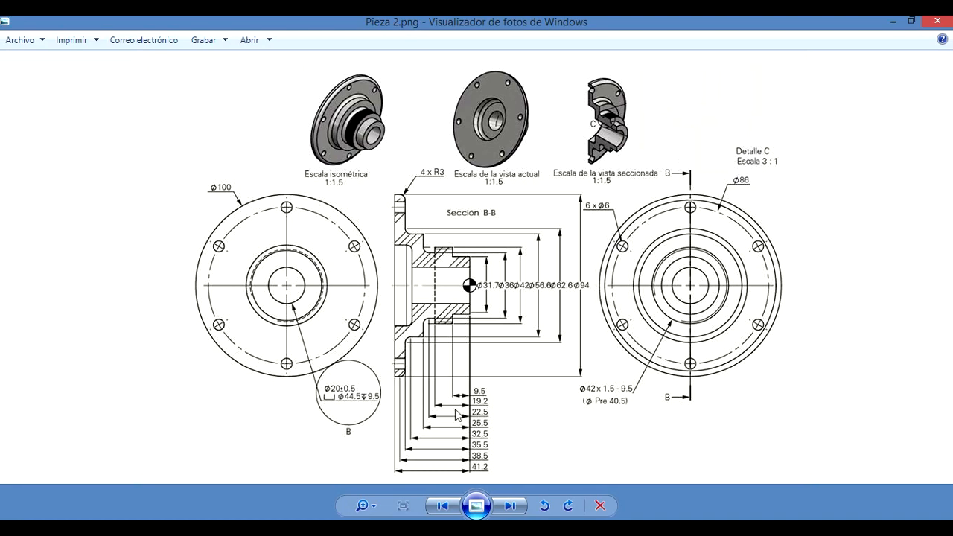
left_click(532, 527)
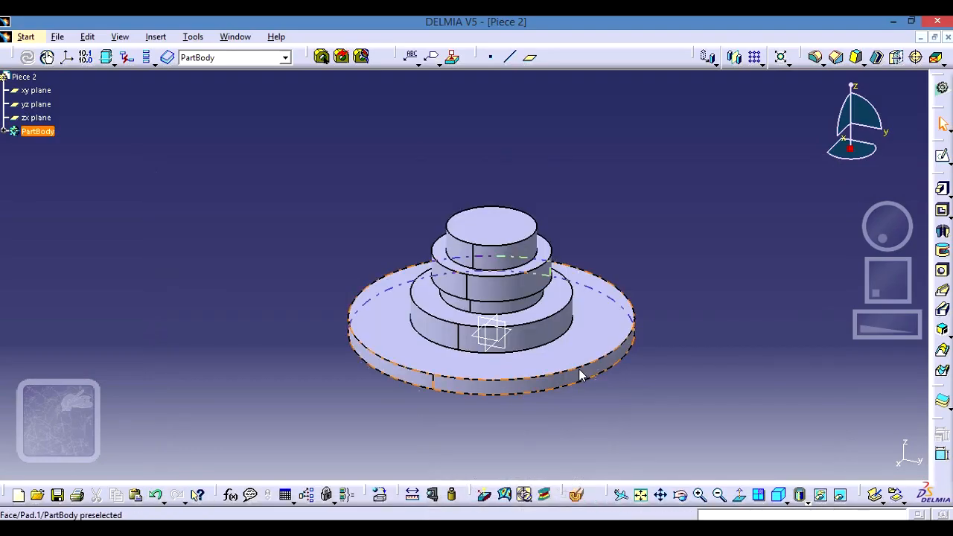
middle_click_drag(698, 389, 419, 198)
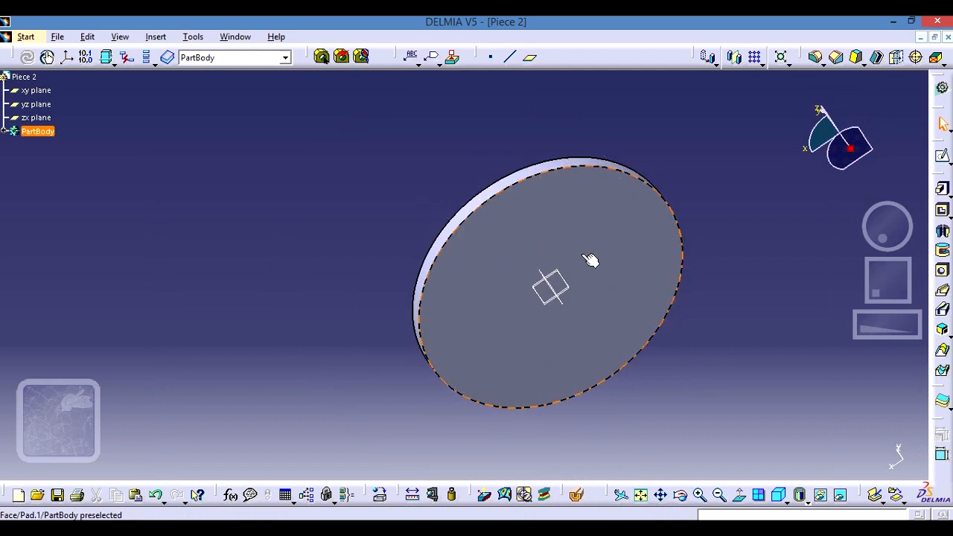
left_click(611, 252)
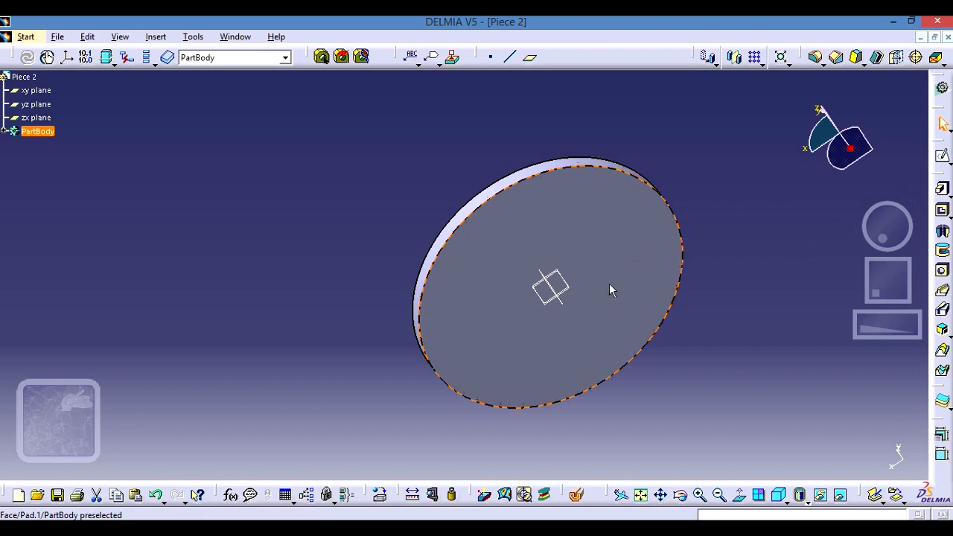
left_click(616, 256)
left_click(943, 158)
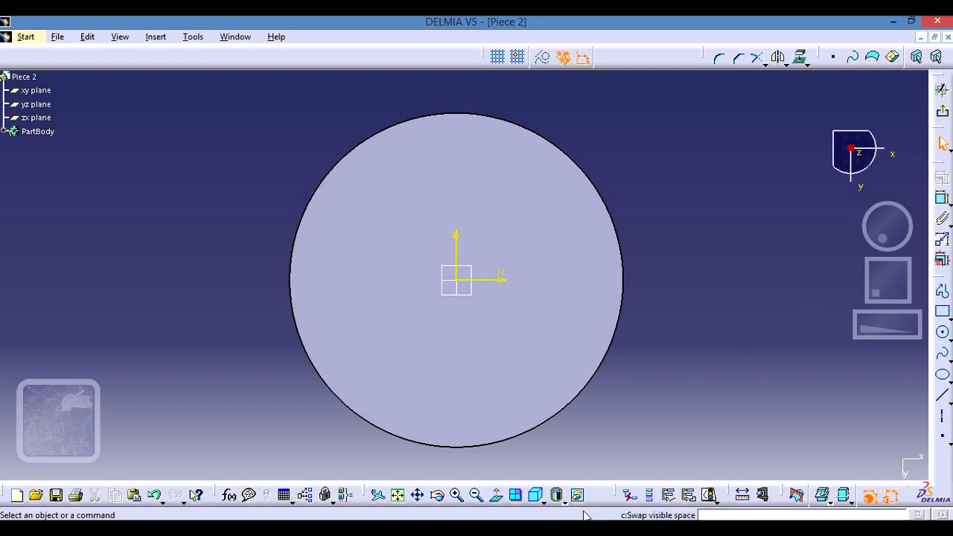
Consult the Pieza 2.png drawing and draw a circle about 76 mm in diameter centred on the origin.
key("alt+Tab")
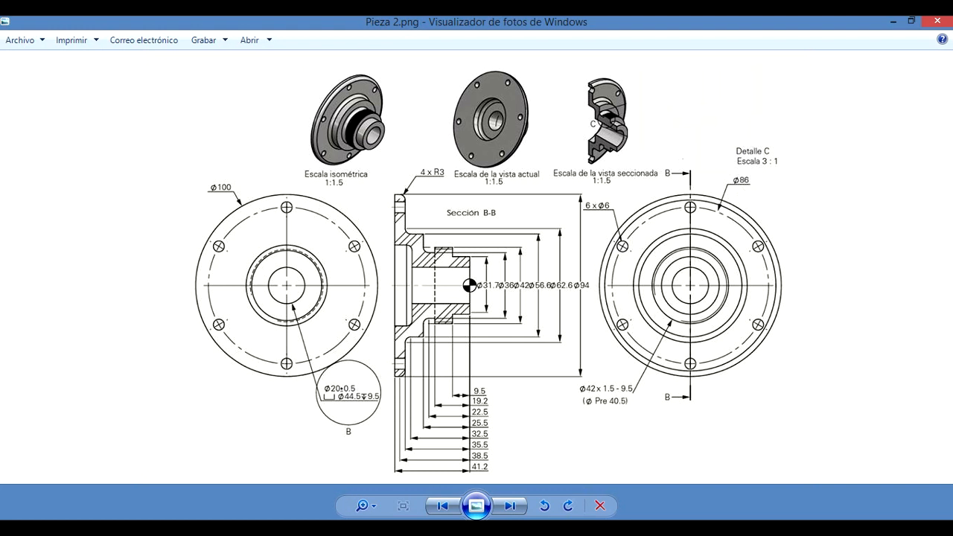
key("alt+Tab")
left_click(942, 336)
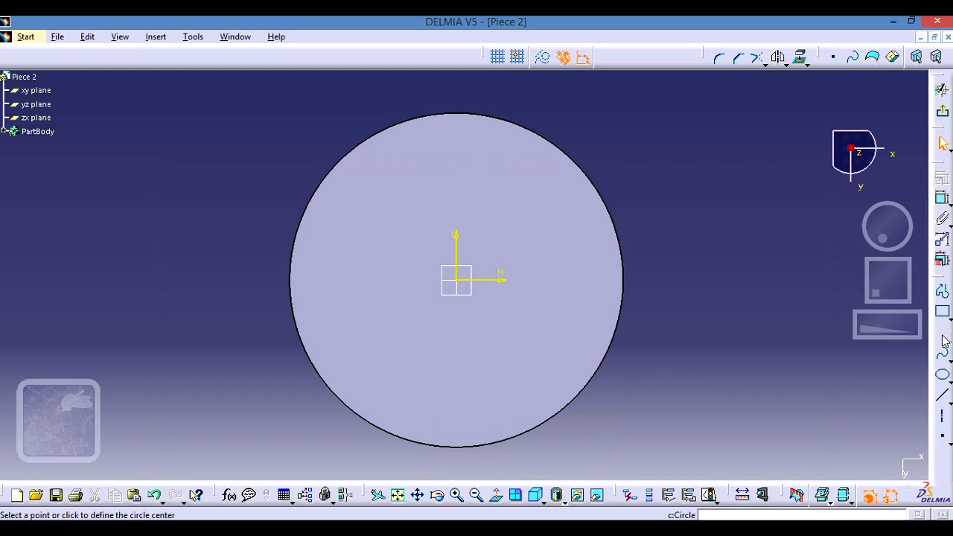
left_click(463, 284)
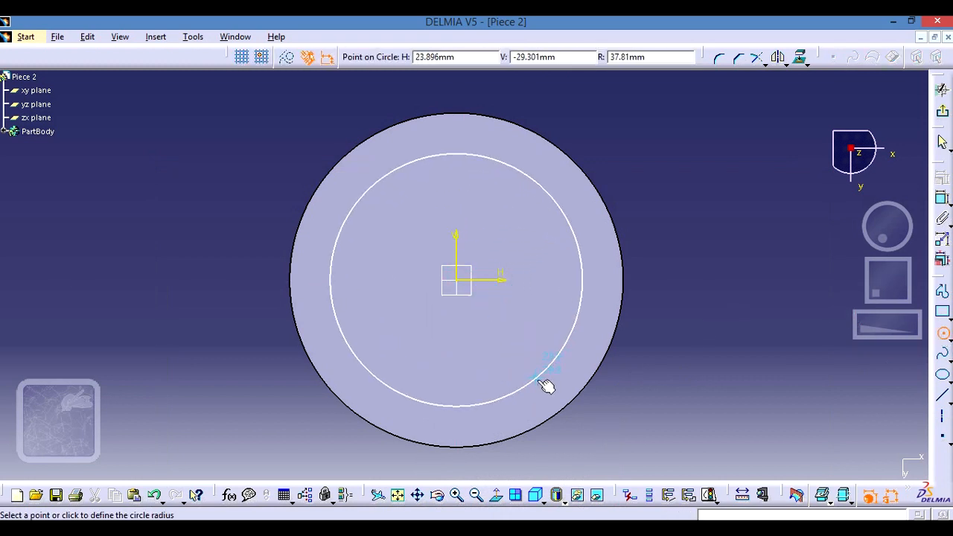
left_click(546, 384)
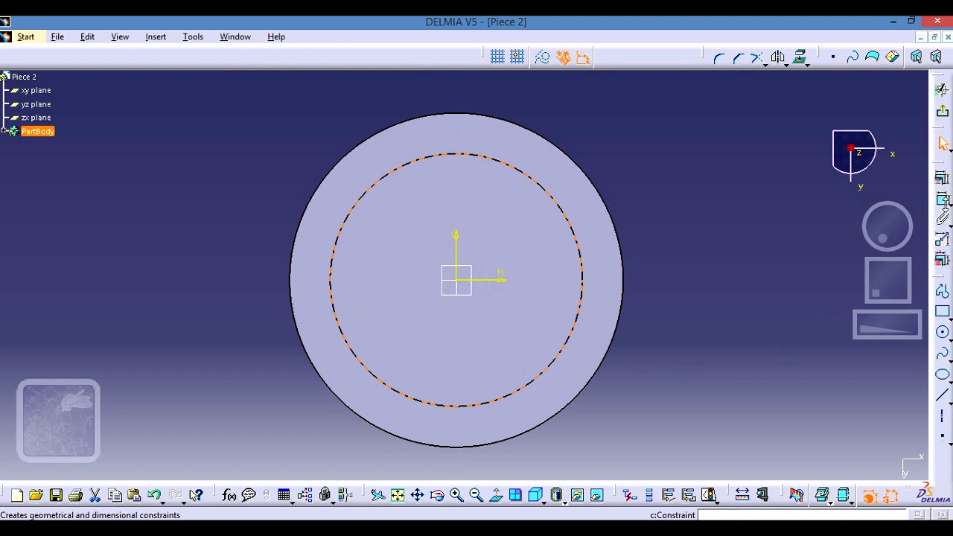
Dimension the circle's diameter on the flange underside and set it to 86 mm.
left_click(943, 199)
left_click(582, 277)
left_click(709, 225)
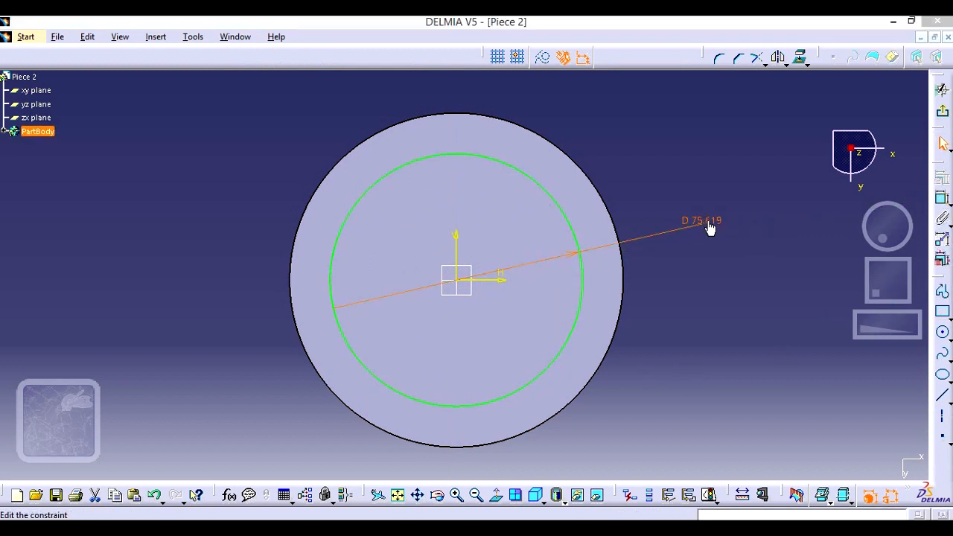
double_click(710, 226)
type("86")
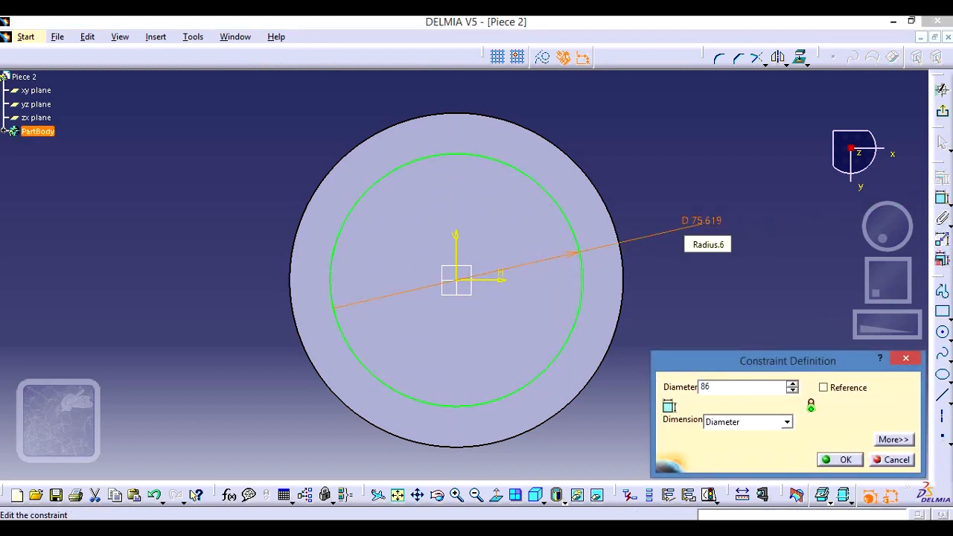
key("Return")
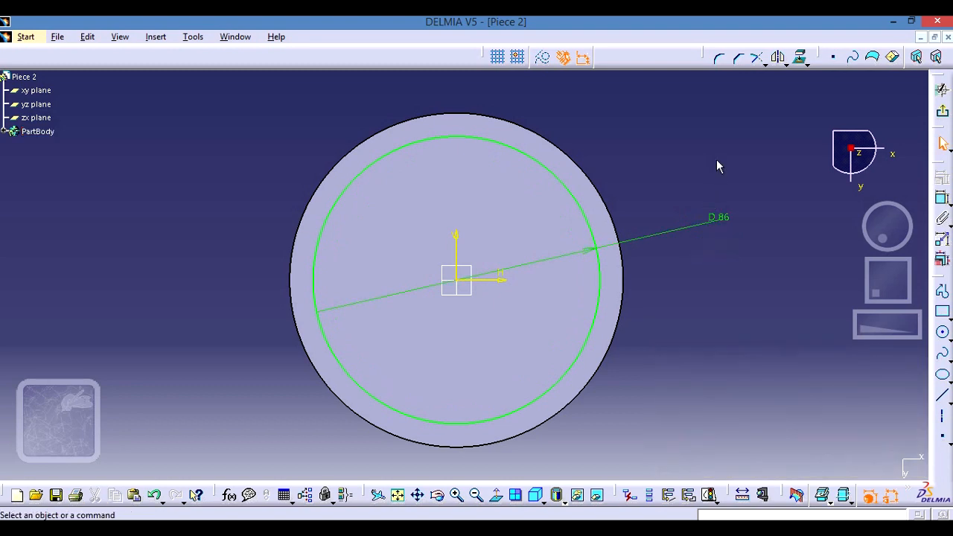
Check the Pieza 2.png drawing, then draw a vertical axis about 115 mm long through the origin, extending beyond the disc at both ends.
key("alt+Tab")
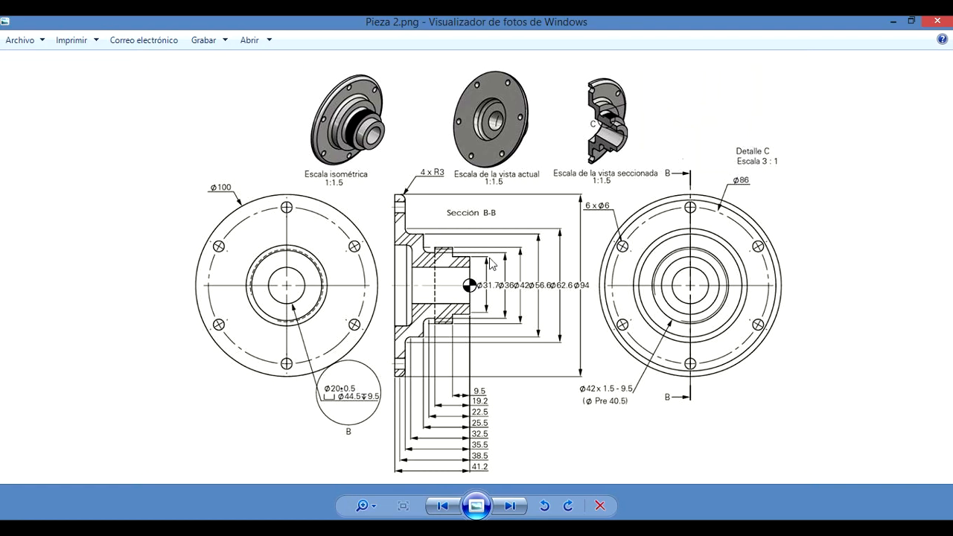
key("alt+Tab")
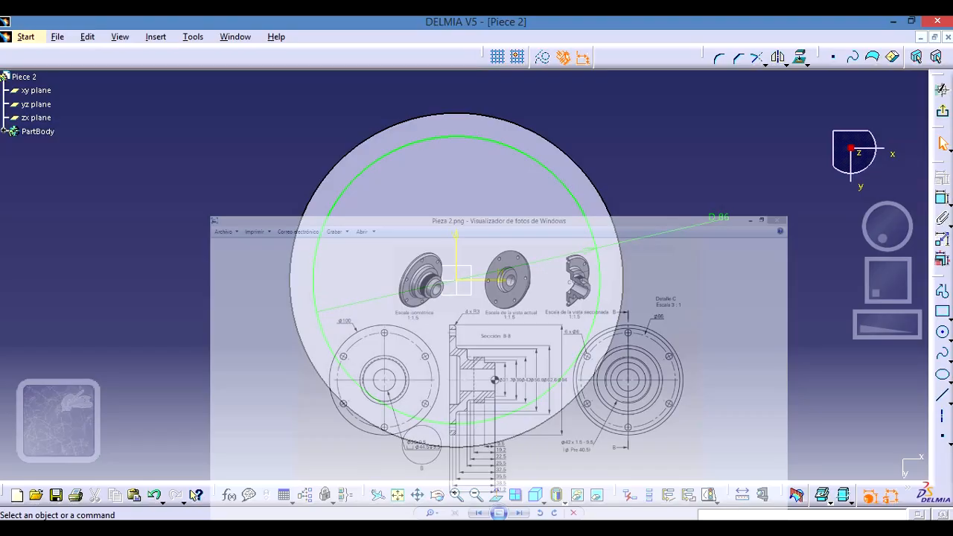
left_click(942, 419)
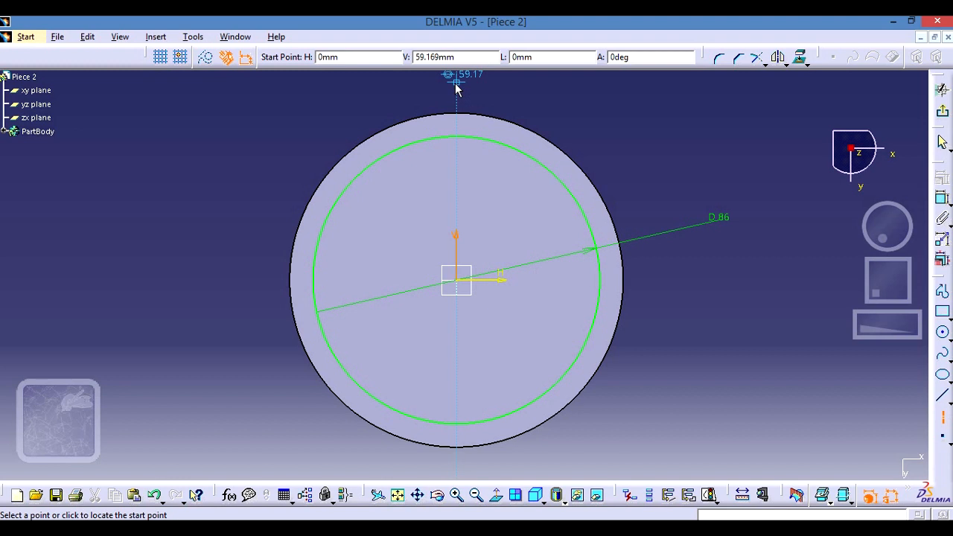
left_click(457, 87)
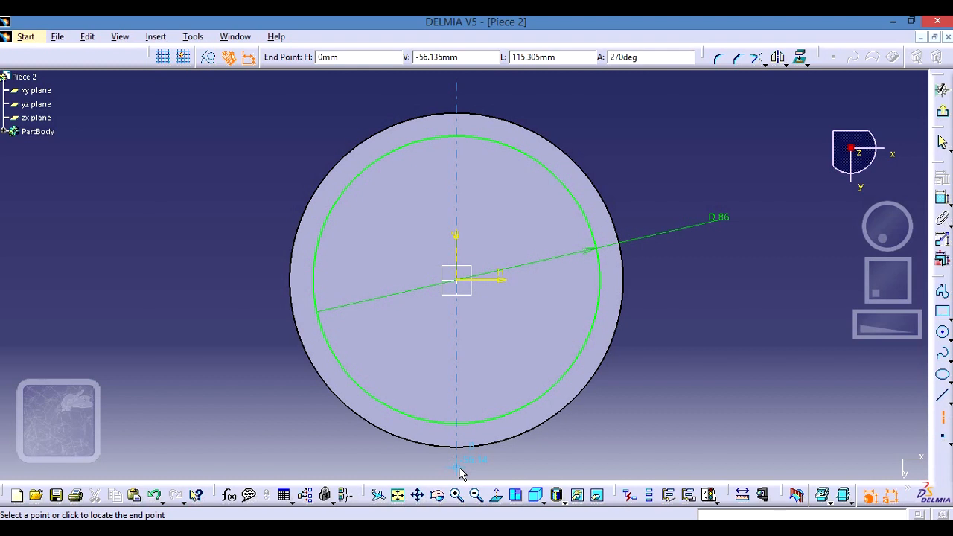
left_click(459, 473)
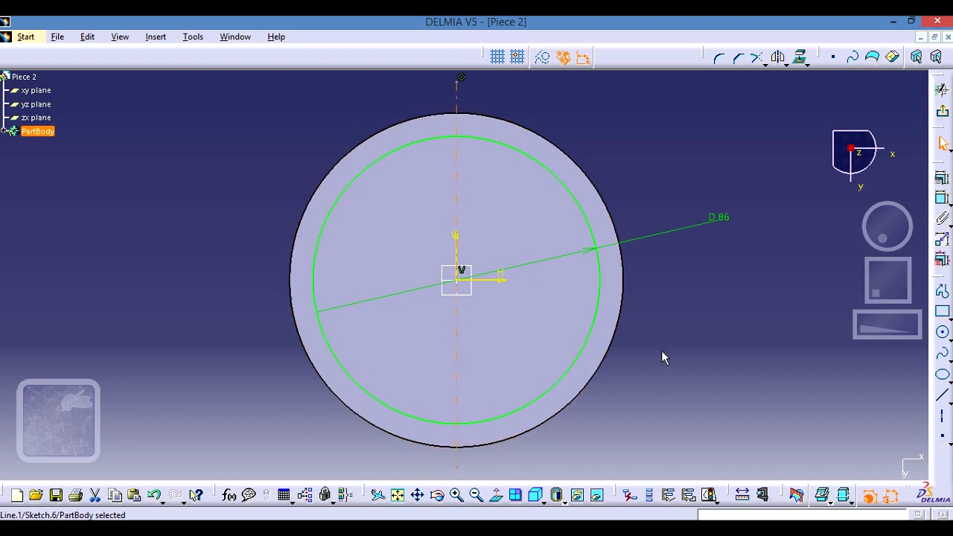
Draw a circle about 9 mm in diameter centred where the vertical axis meets the upper part of the 86 mm circle.
left_click(943, 335)
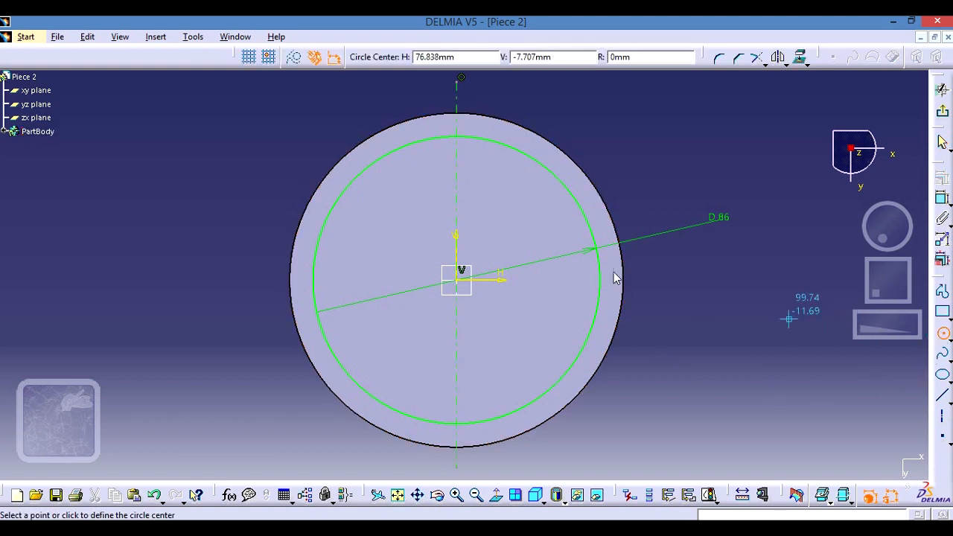
left_click(459, 135)
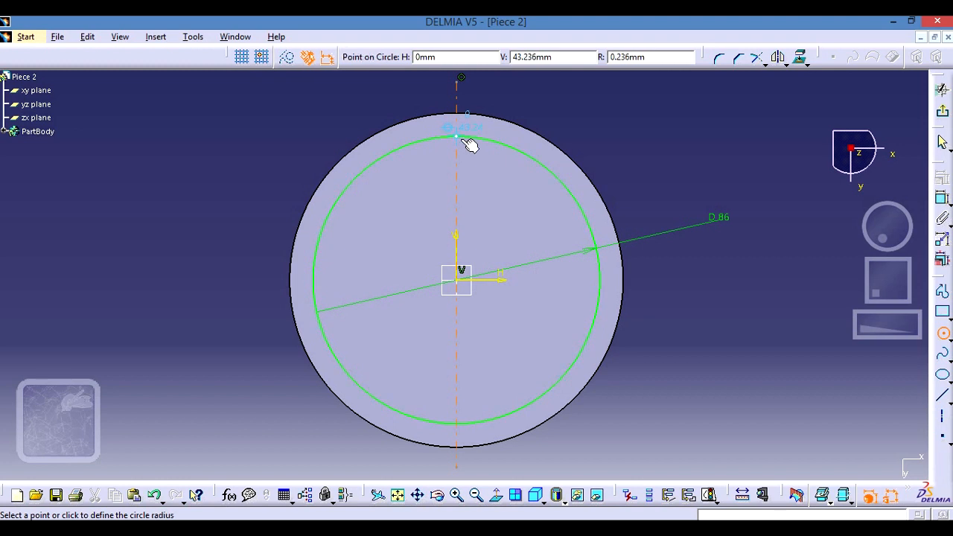
left_click(477, 149)
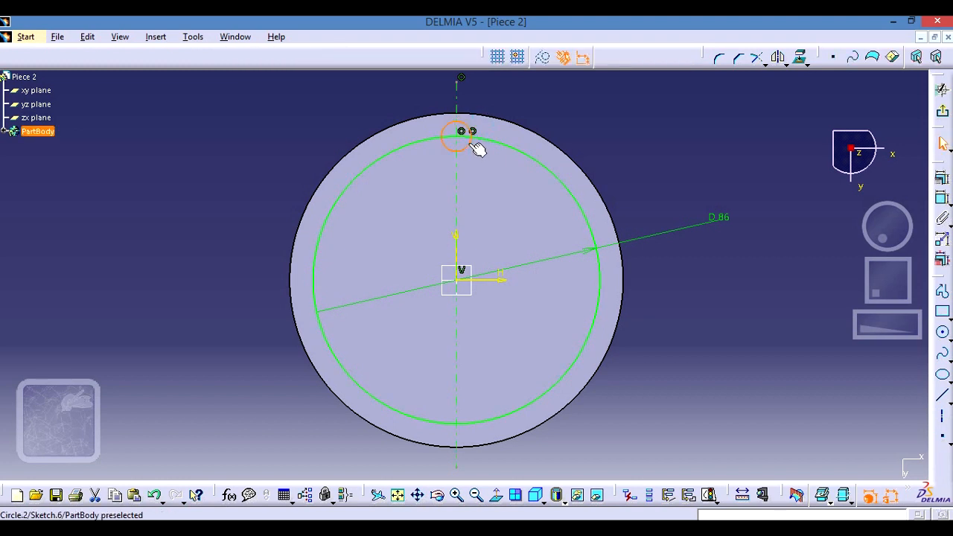
Check the Pieza 2.png drawing, then dimension the upper hole circle's diameter and set it to 6 mm.
left_click(542, 529)
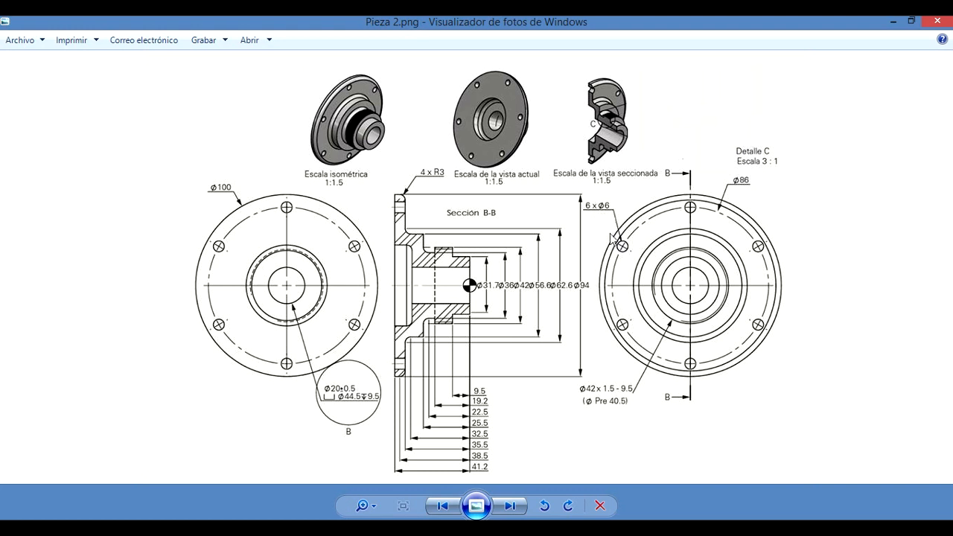
left_click(532, 527)
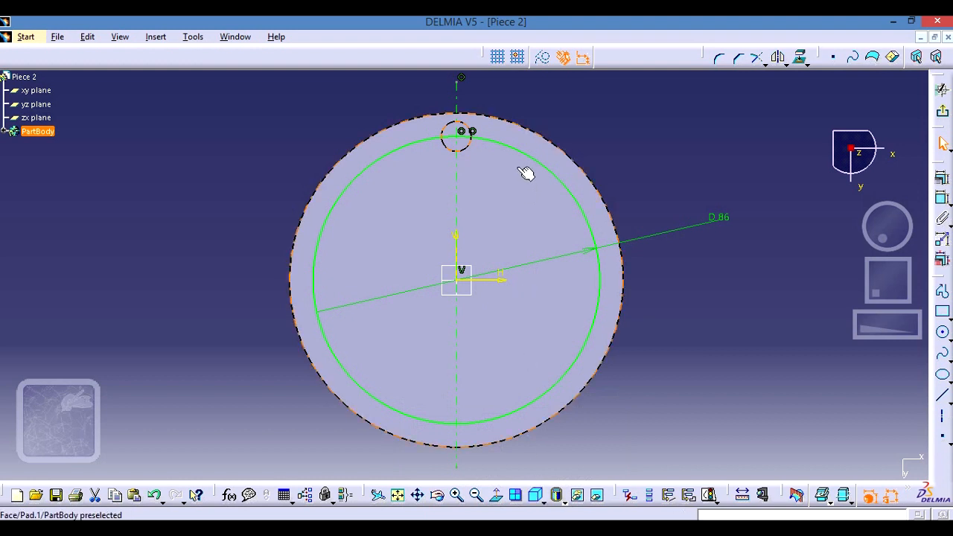
left_click(941, 198)
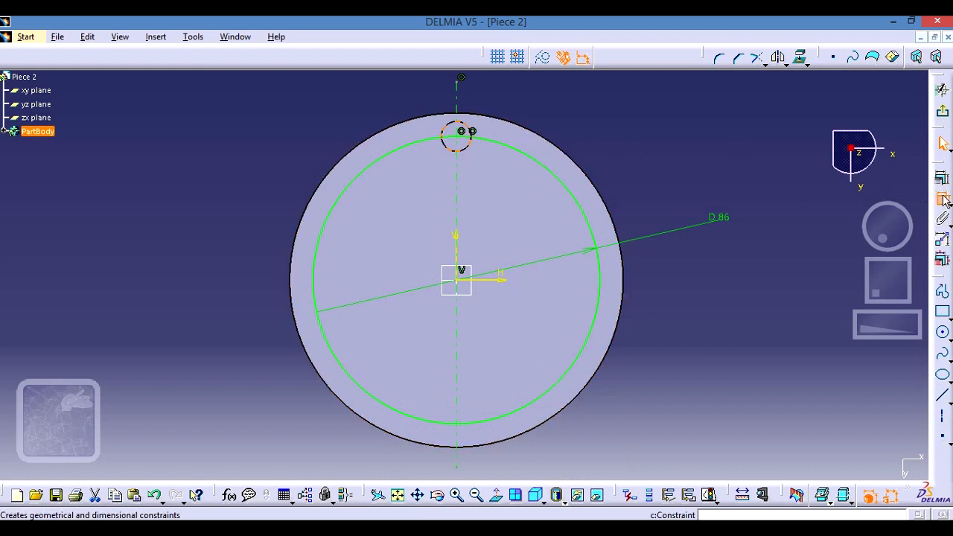
left_click(637, 113)
double_click(628, 106)
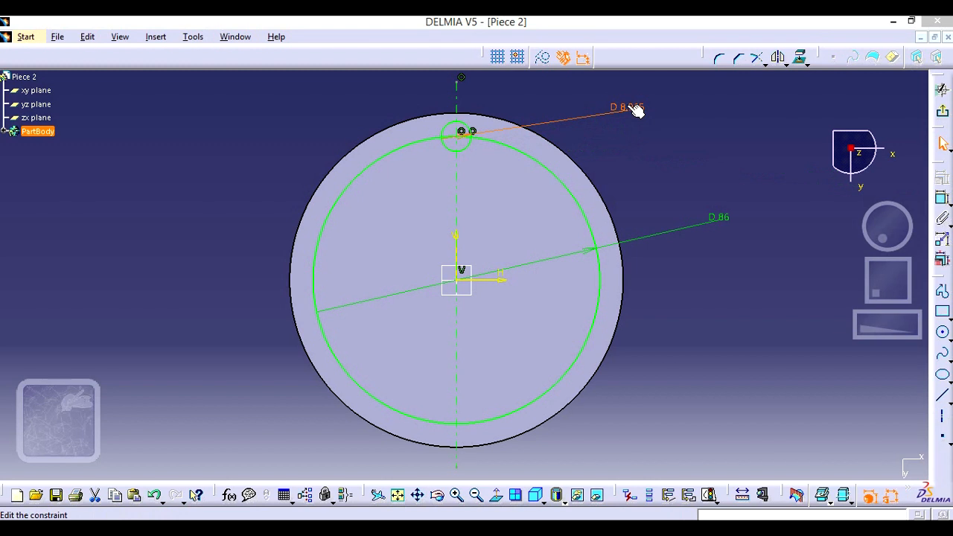
type("6")
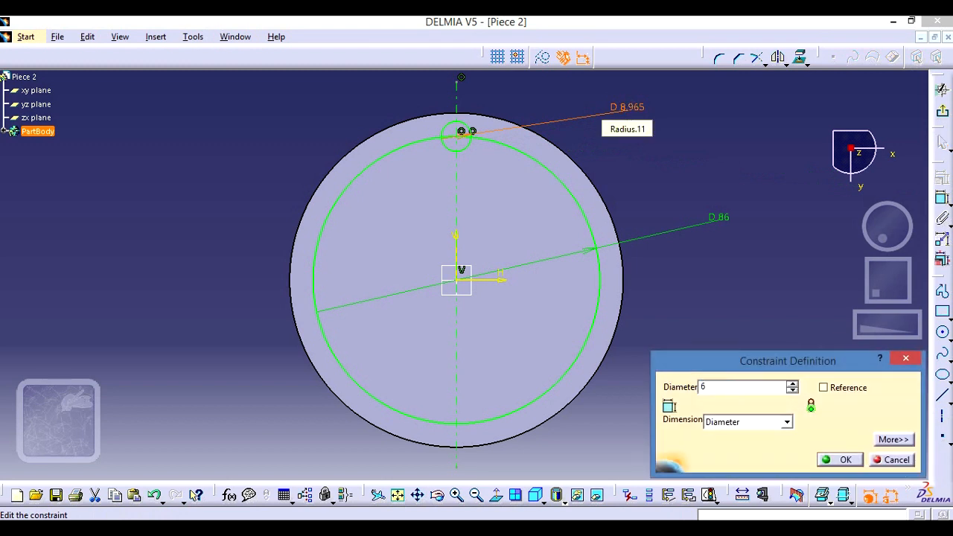
key("Return")
left_click(637, 160)
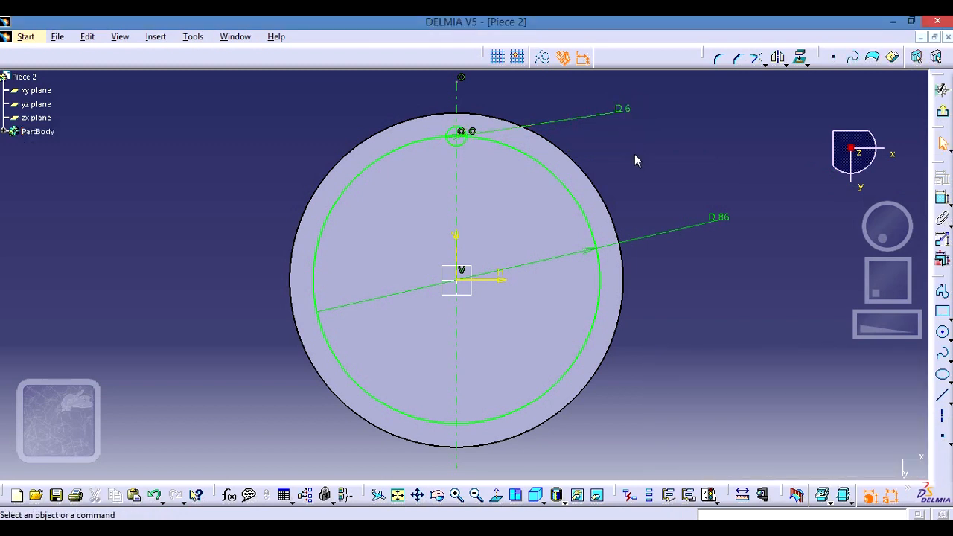
Draw a circle centred where the vertical axis meets the lower part of the 86 mm circle and set its diameter to 6 mm.
left_click(944, 334)
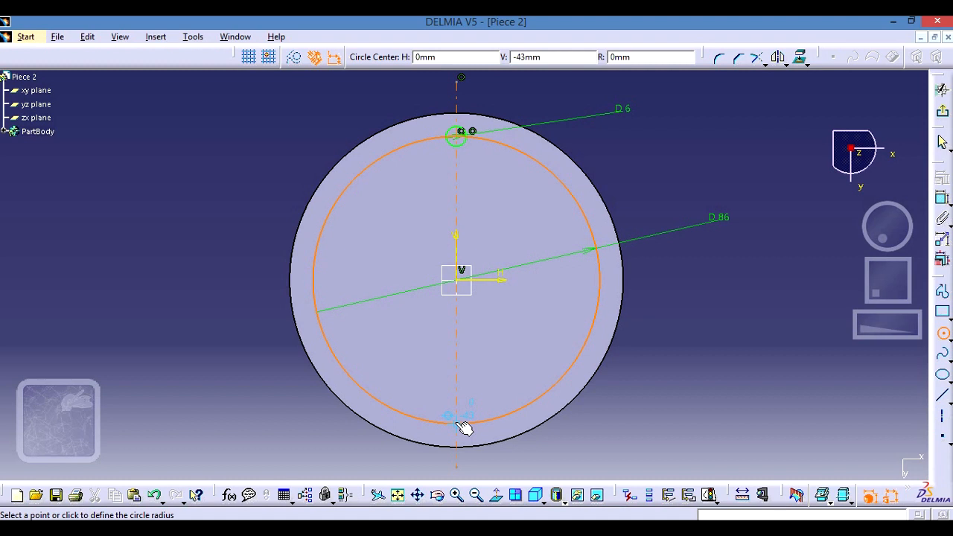
left_click(459, 424)
left_click(481, 441)
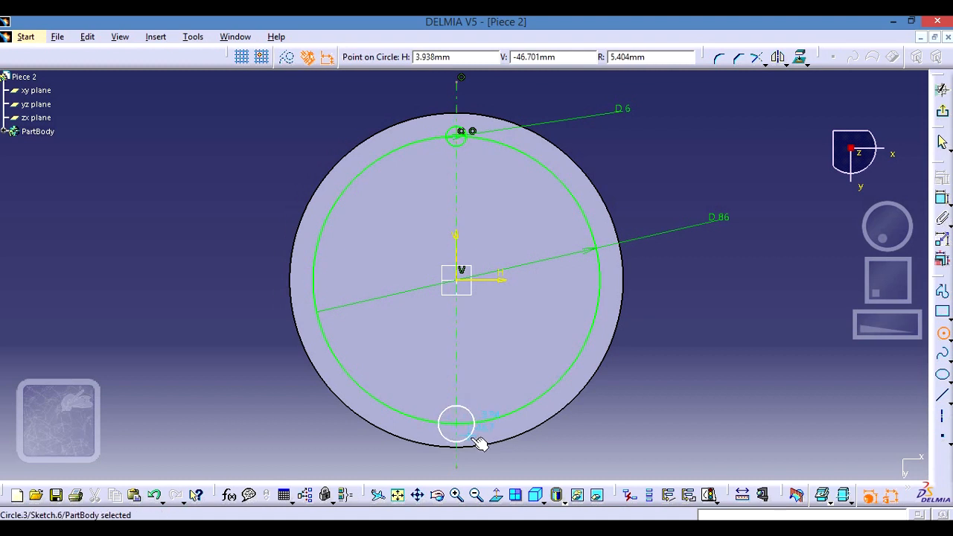
left_click(943, 199)
left_click(613, 423)
double_click(610, 424)
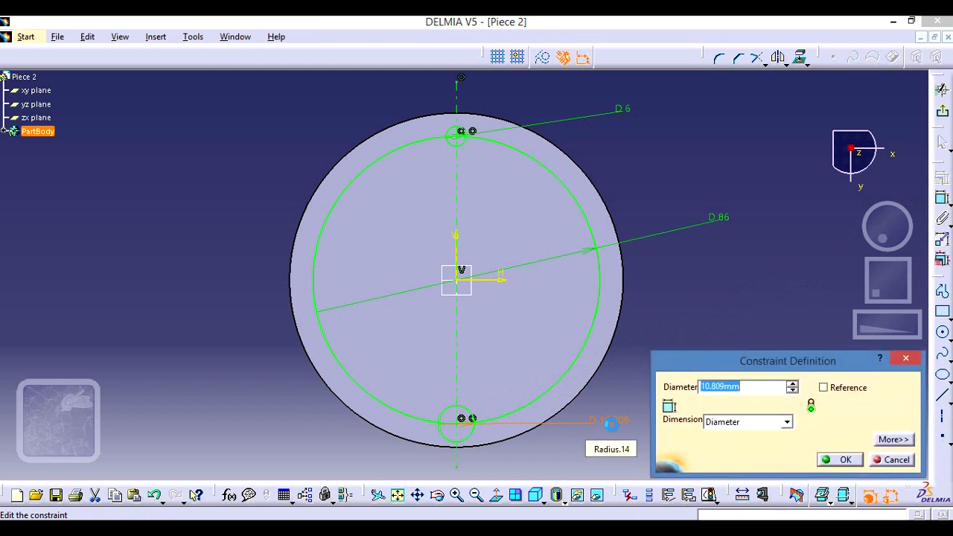
type("6")
key("Return")
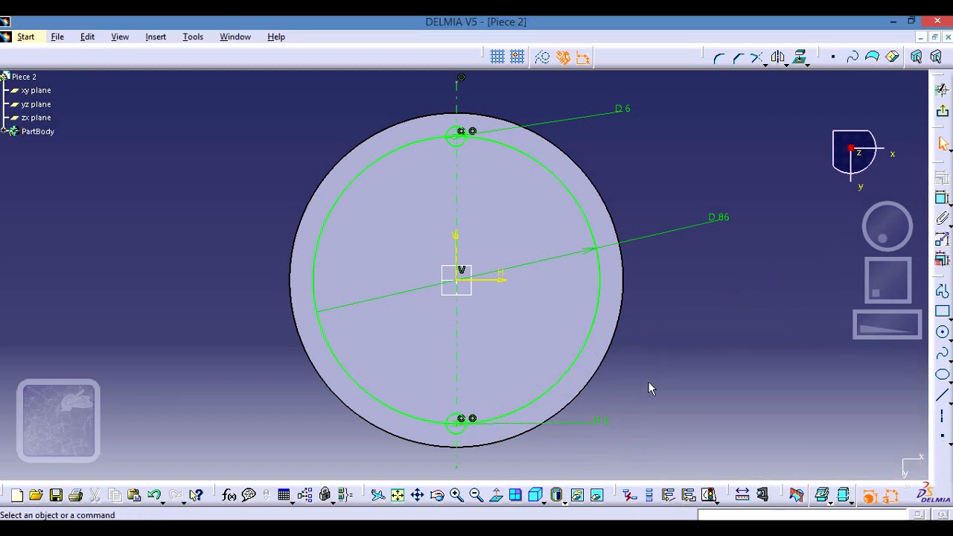
Consult the Pieza 2.png drawing, then dimension the angle between the vertical axis and the slanted axis through the origin and set it to 60°.
left_click(527, 529)
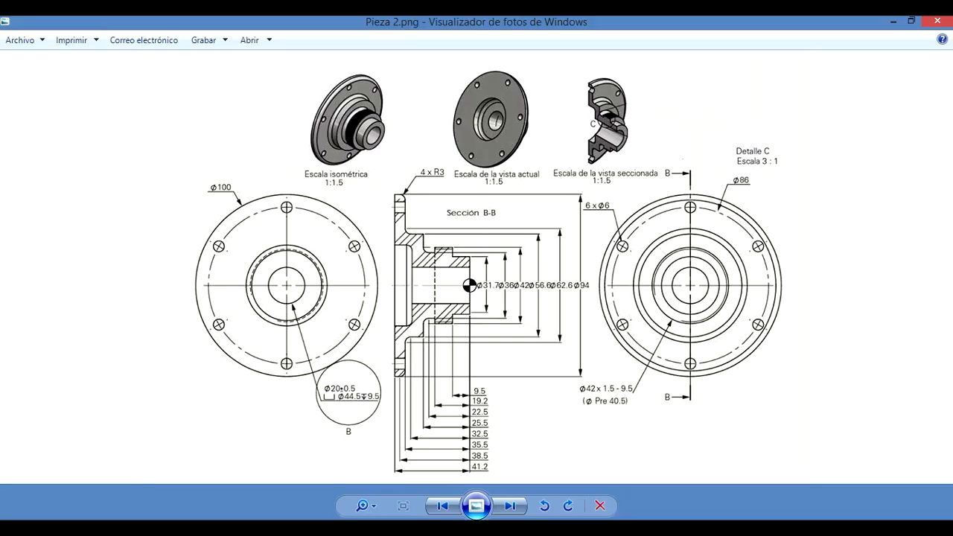
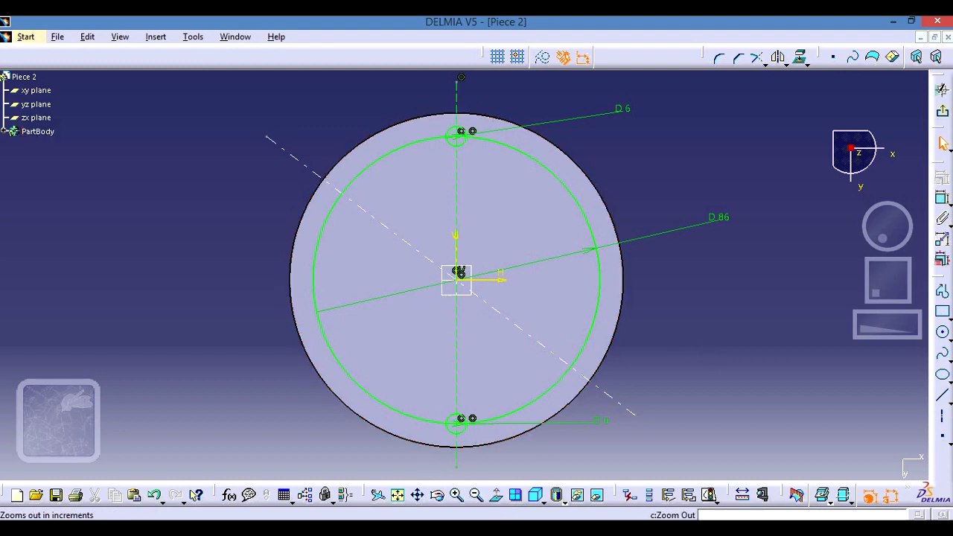
left_click(521, 527)
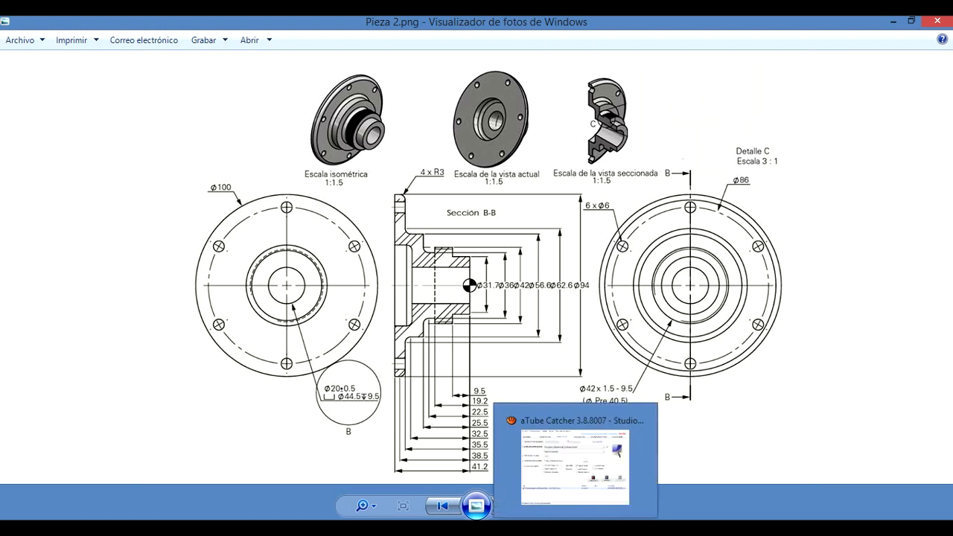
left_click(533, 527)
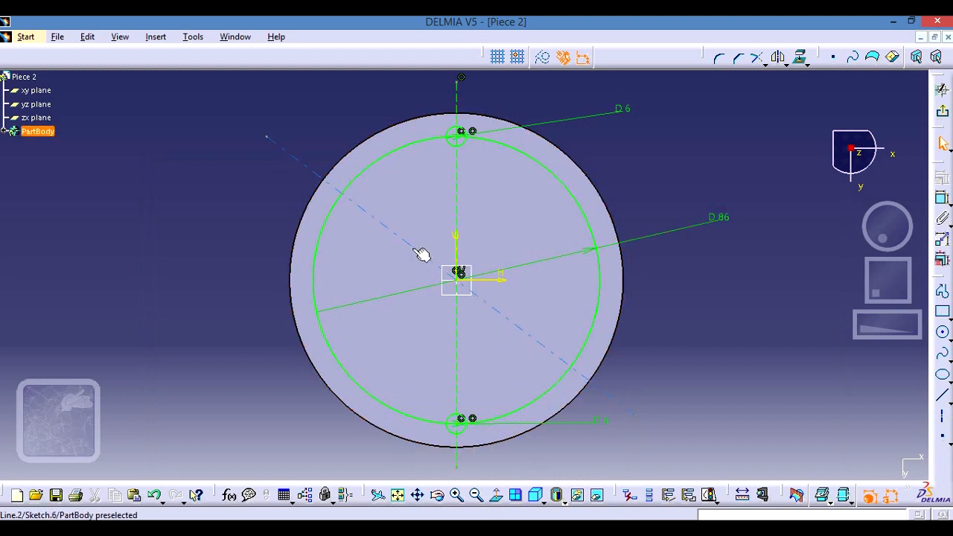
left_click(463, 204)
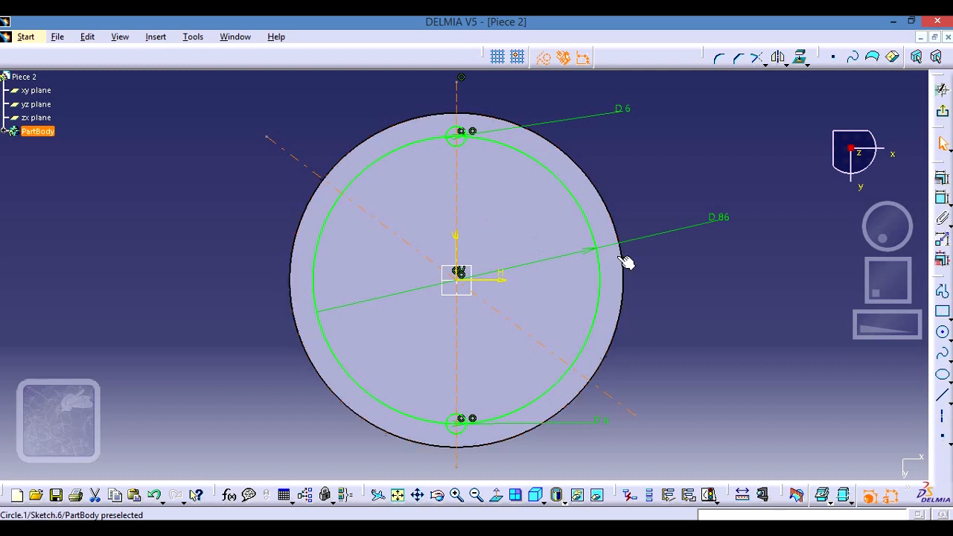
left_click(943, 199)
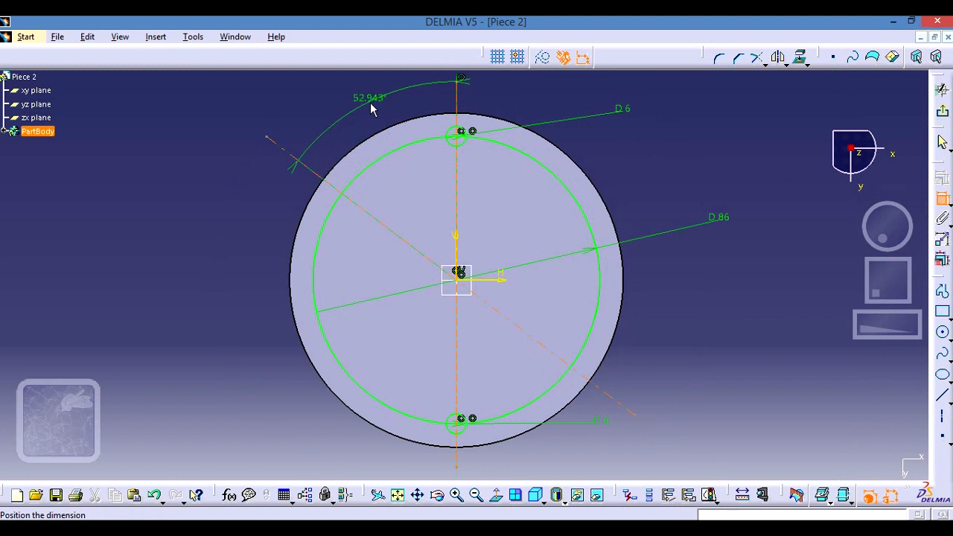
left_click(372, 107)
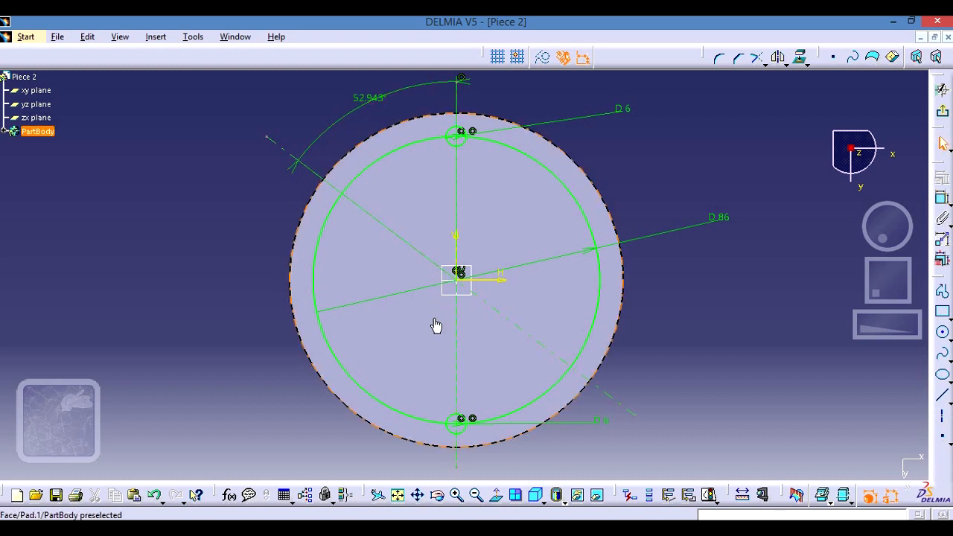
left_click(369, 98)
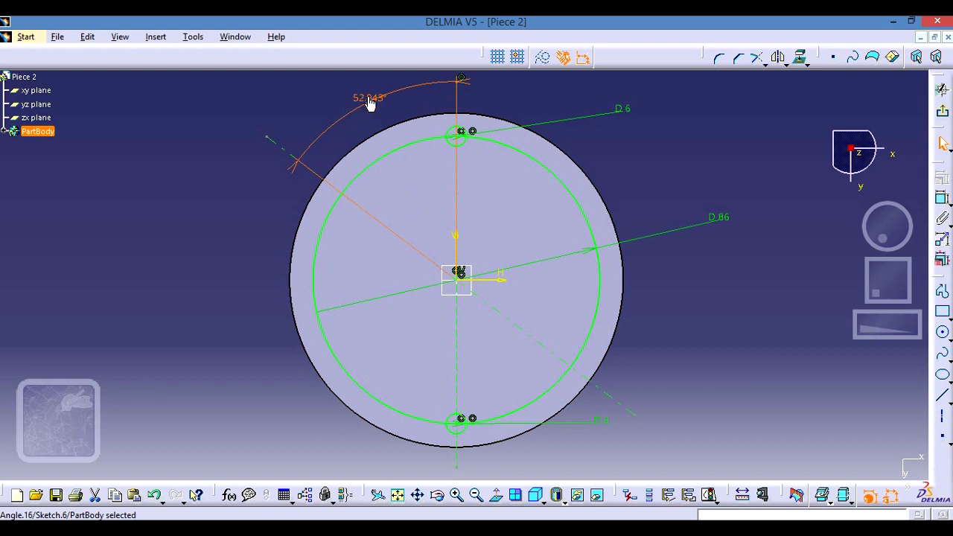
double_click(369, 97)
type("60")
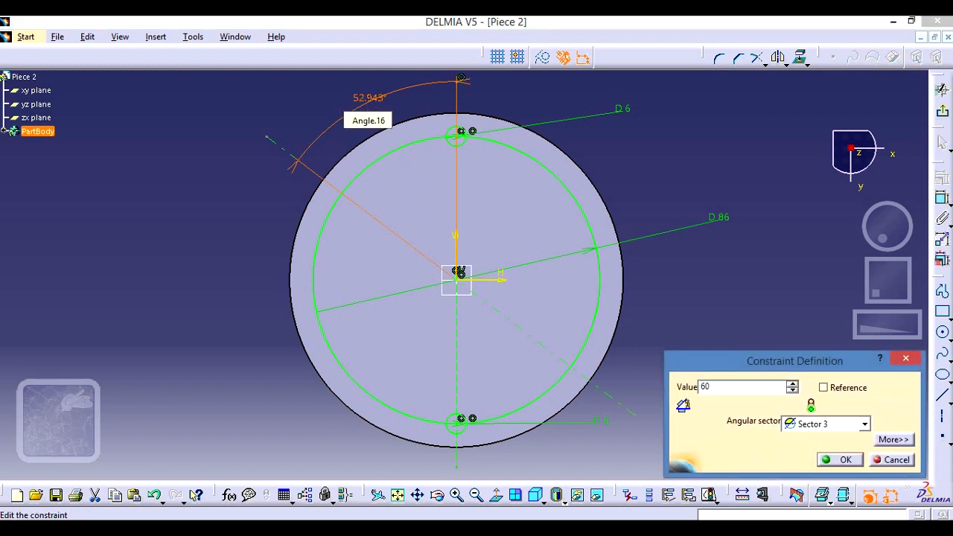
key("Return")
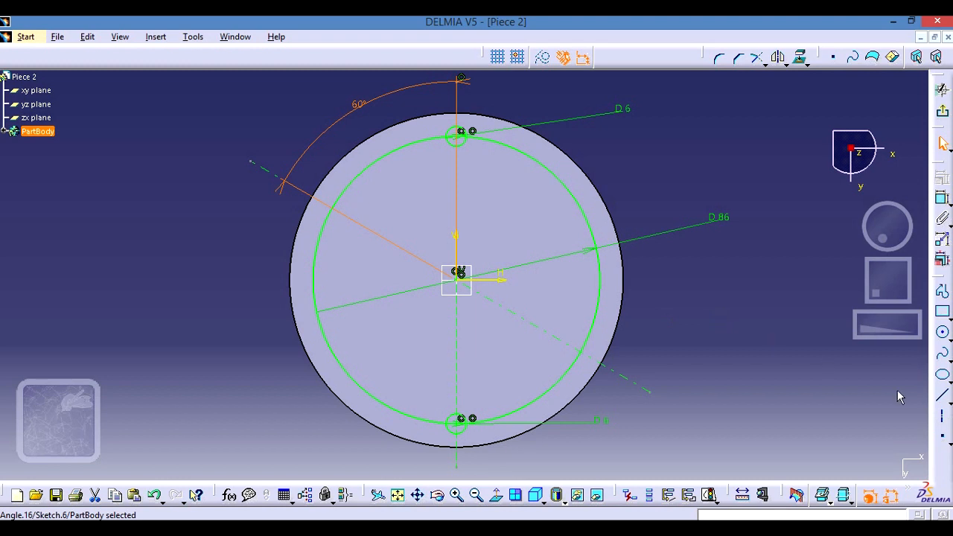
Draw a second slanted axis about 142 mm long through the origin, rising to the upper right and extending beyond the disc at both ends.
left_click(940, 414)
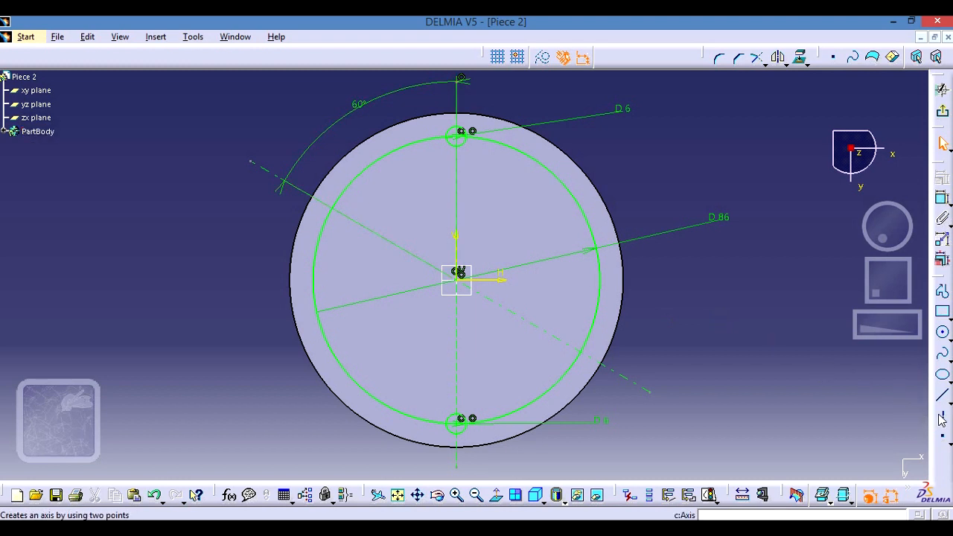
left_click(685, 145)
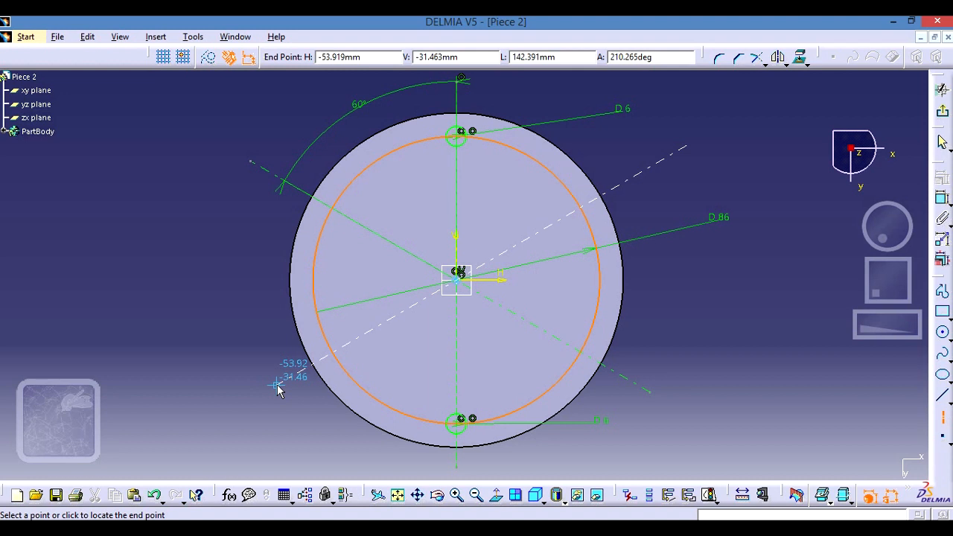
left_click(277, 390)
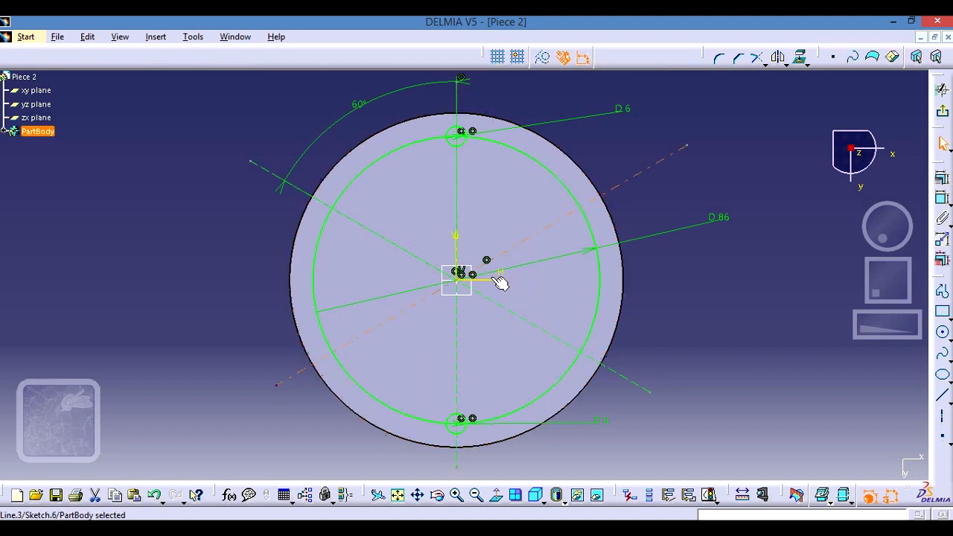
Dimension the angle between the two slanted axes on the disc's left side and set it to 60°.
left_click(388, 243)
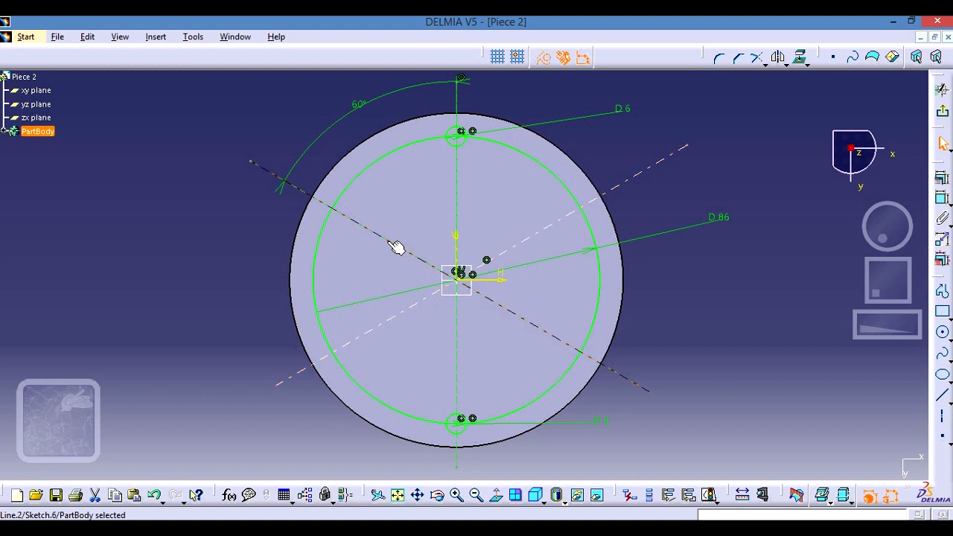
left_click(388, 328, "ctrl")
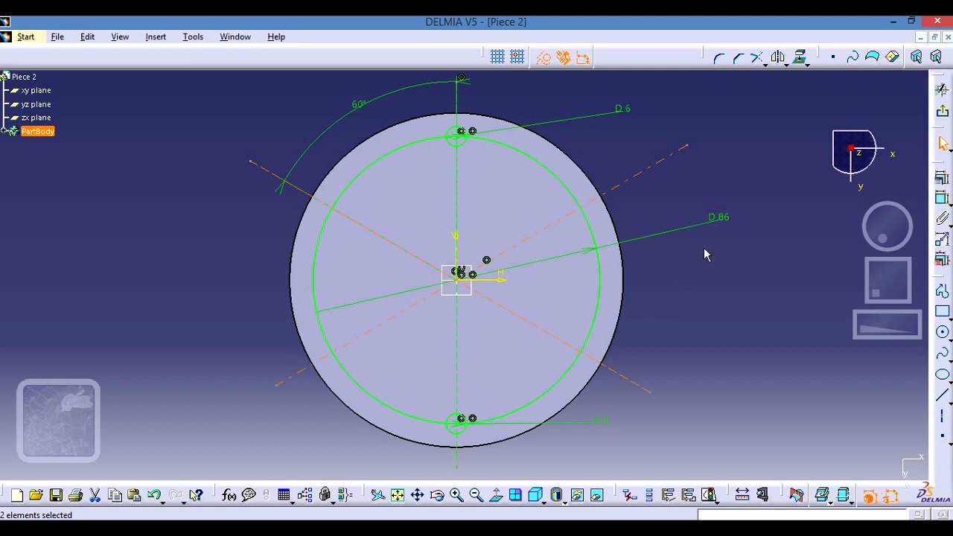
left_click(943, 200)
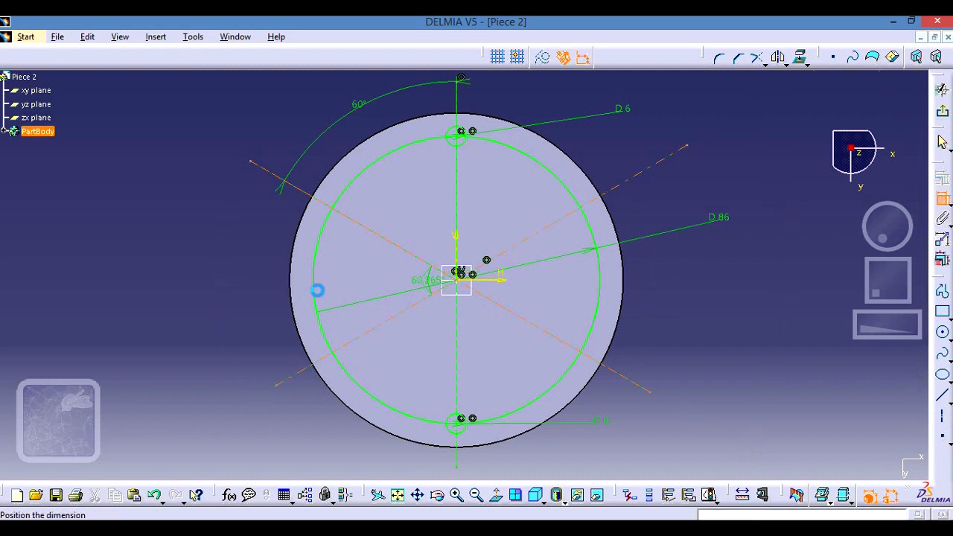
left_click(250, 287)
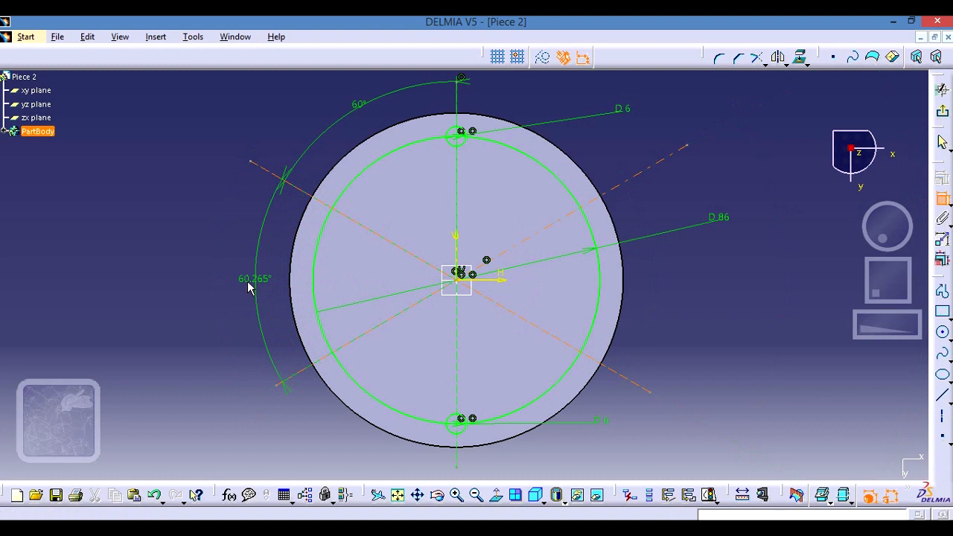
double_click(255, 281)
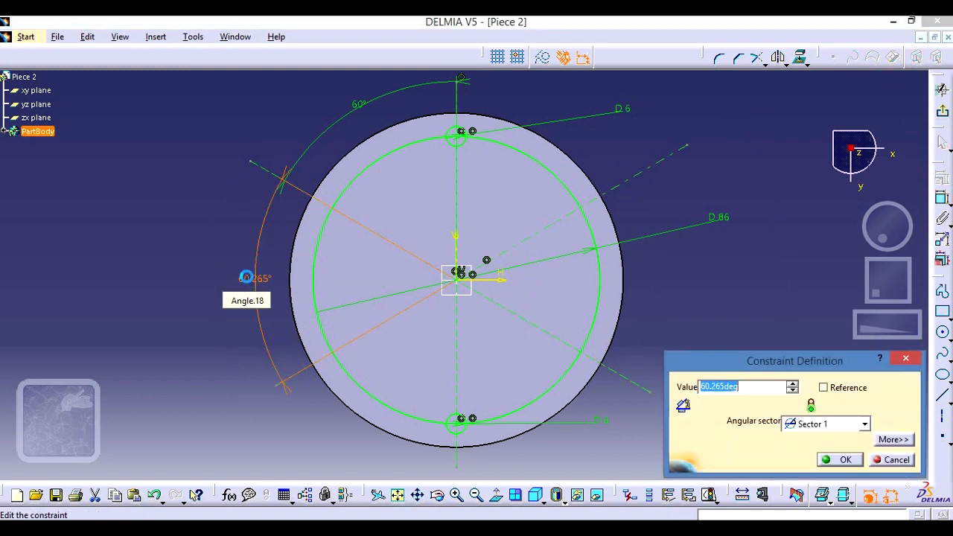
type("60")
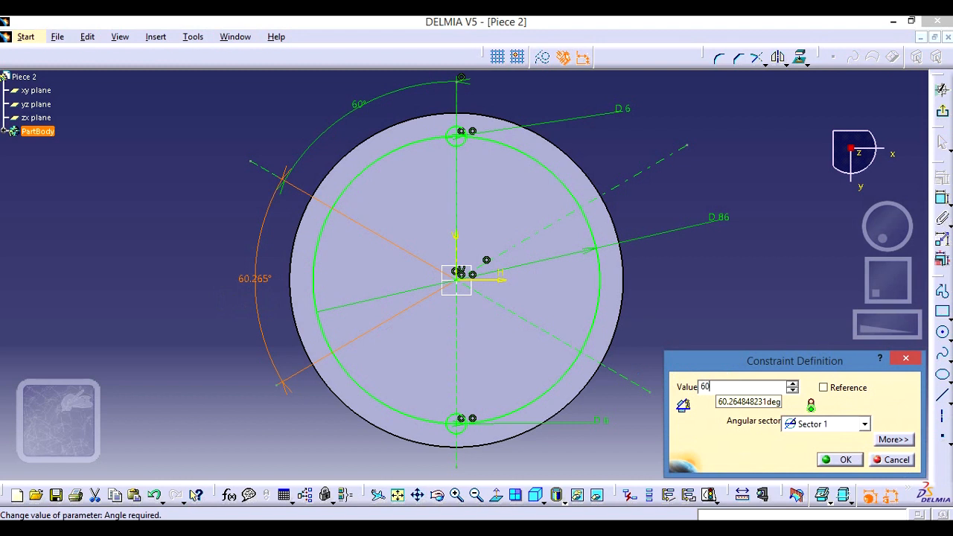
key("Return")
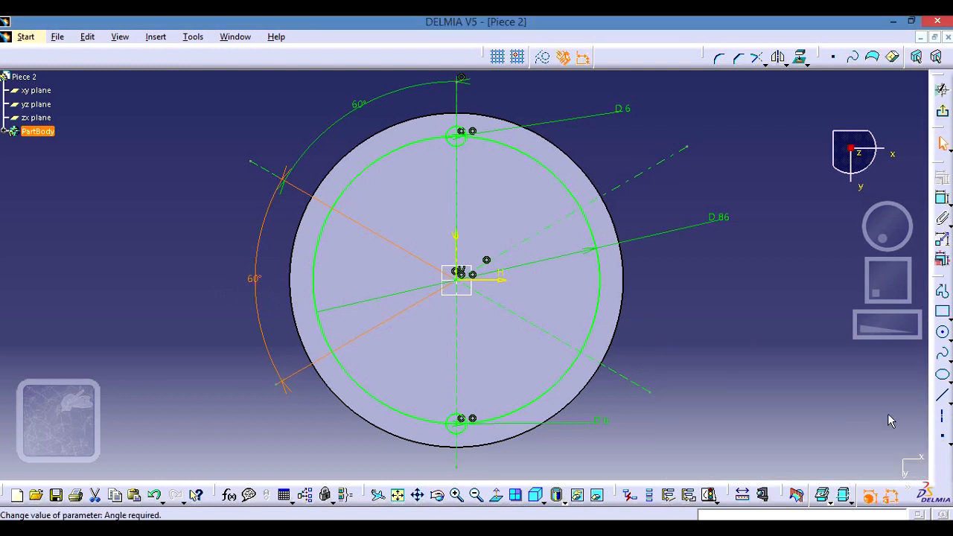
left_click(831, 338)
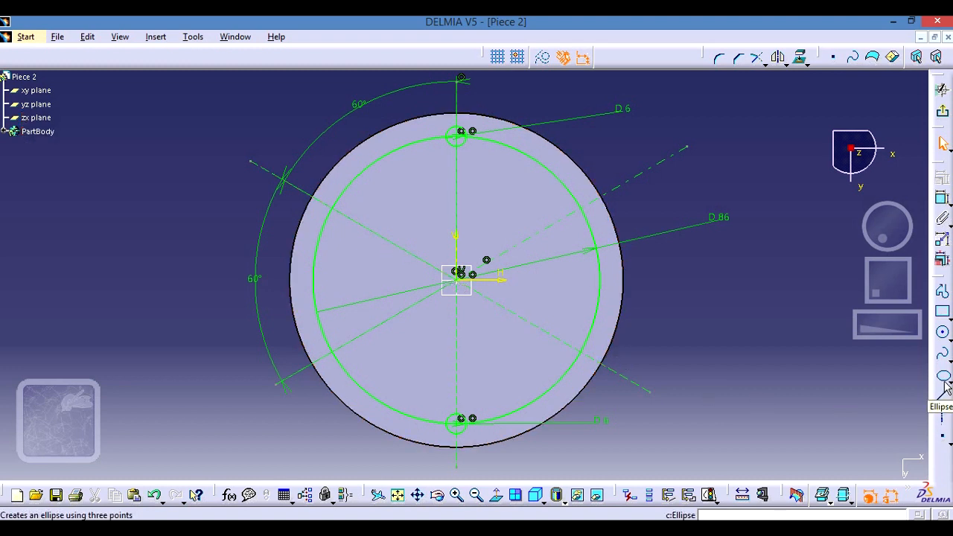
Draw a circle centred where the upper-left slanted axis meets the 86 mm circle and set its diameter to 6 mm.
left_click(942, 333)
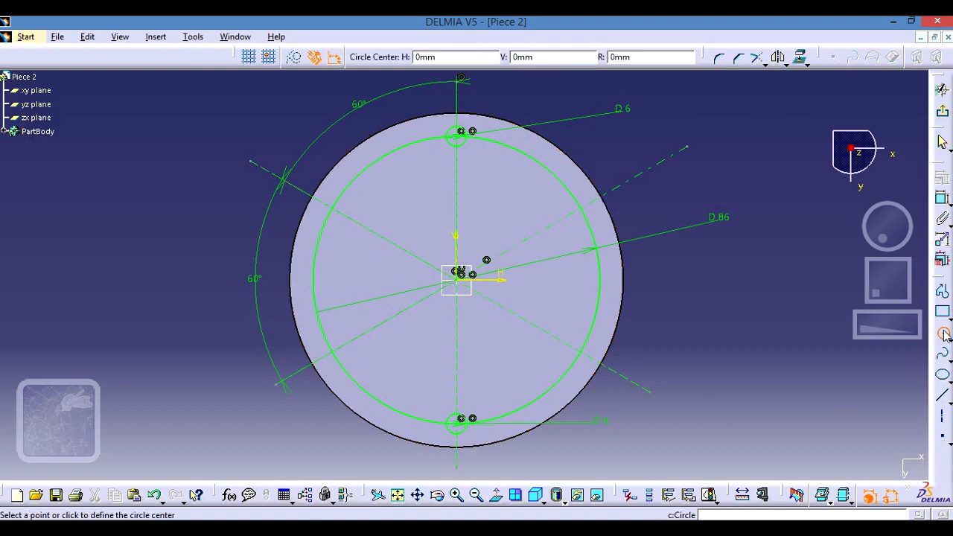
left_click(335, 209)
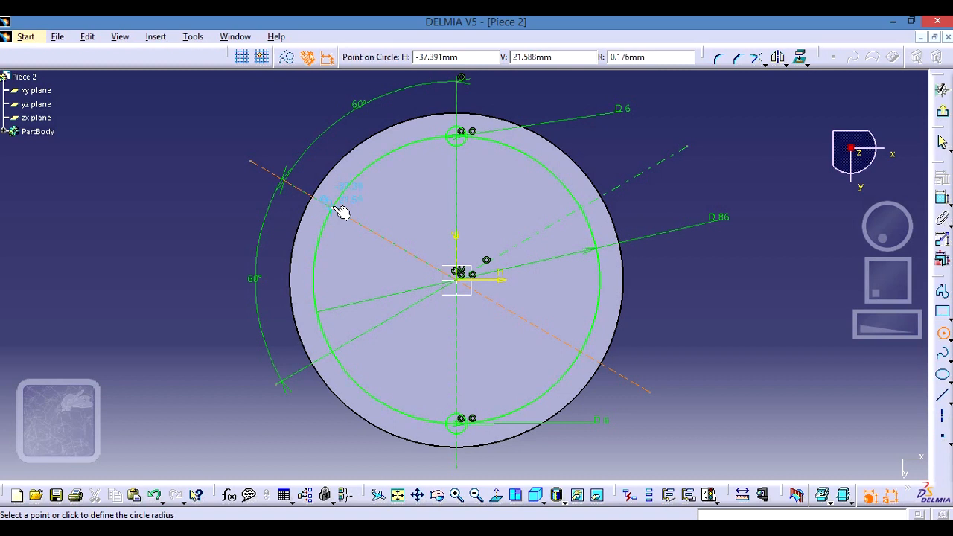
left_click(347, 211)
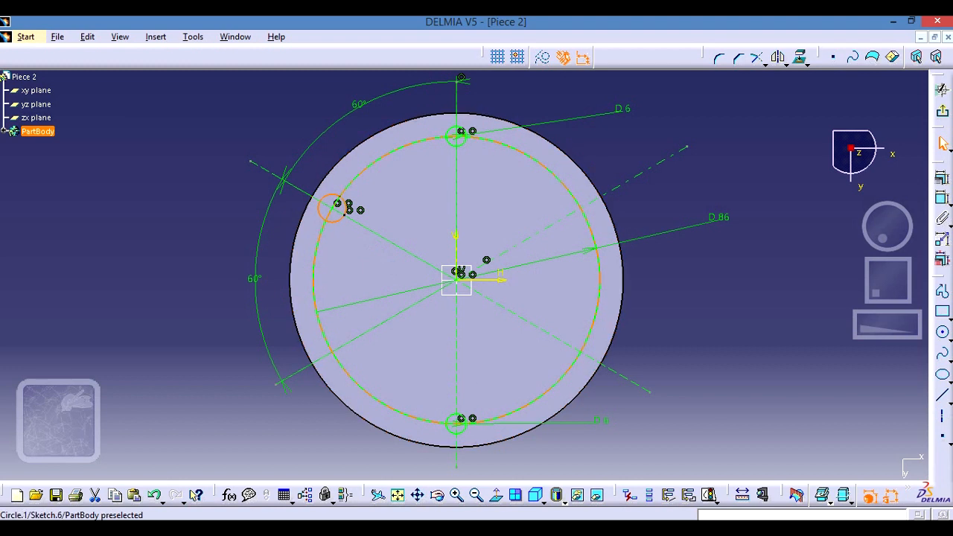
left_click(941, 199)
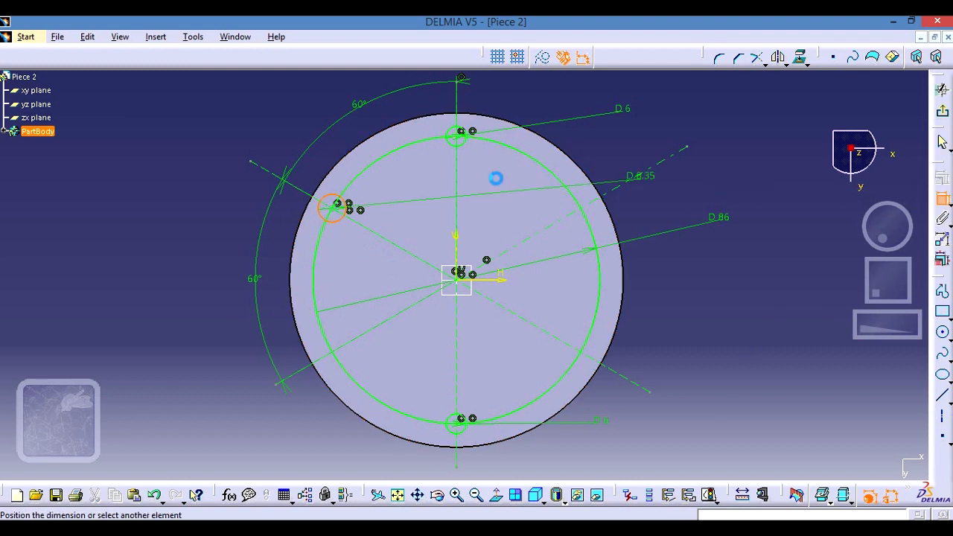
left_click(241, 117)
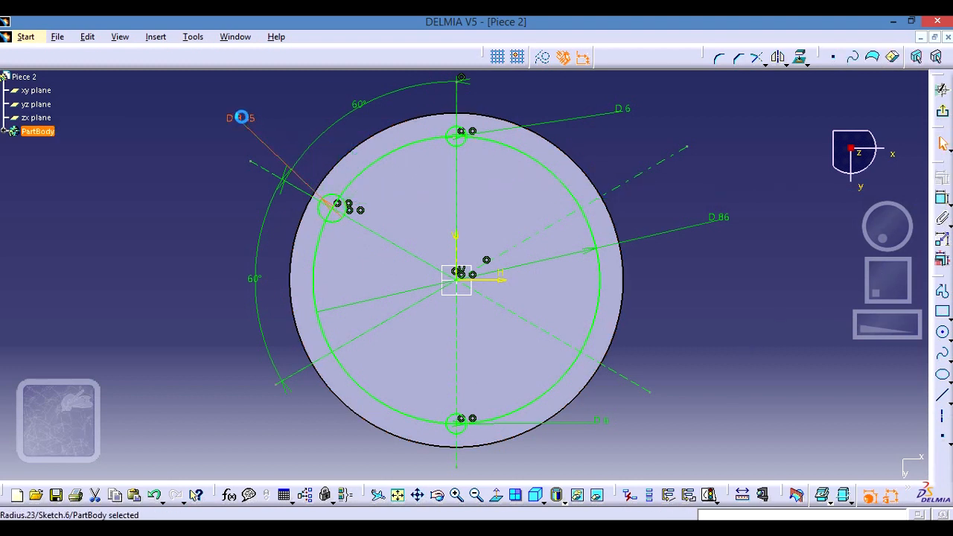
double_click(243, 125)
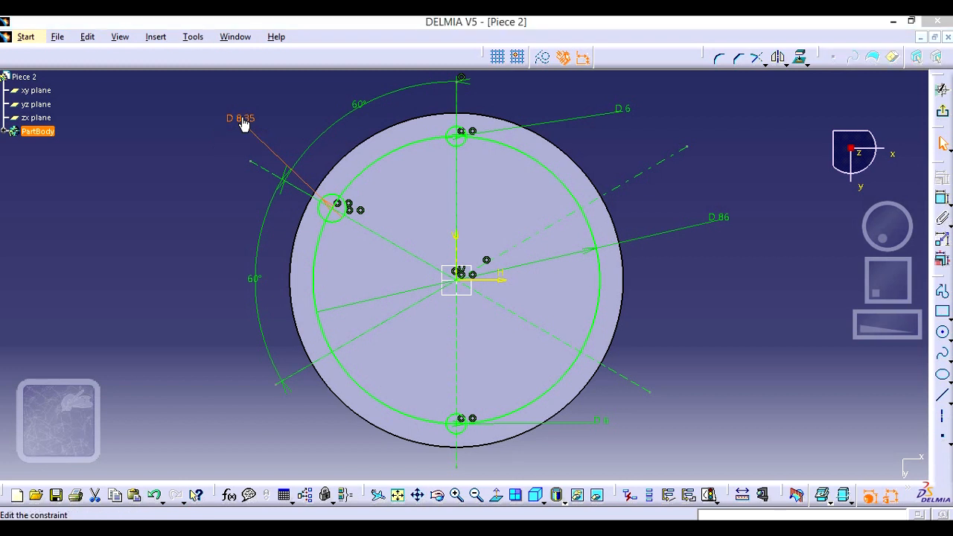
type("6")
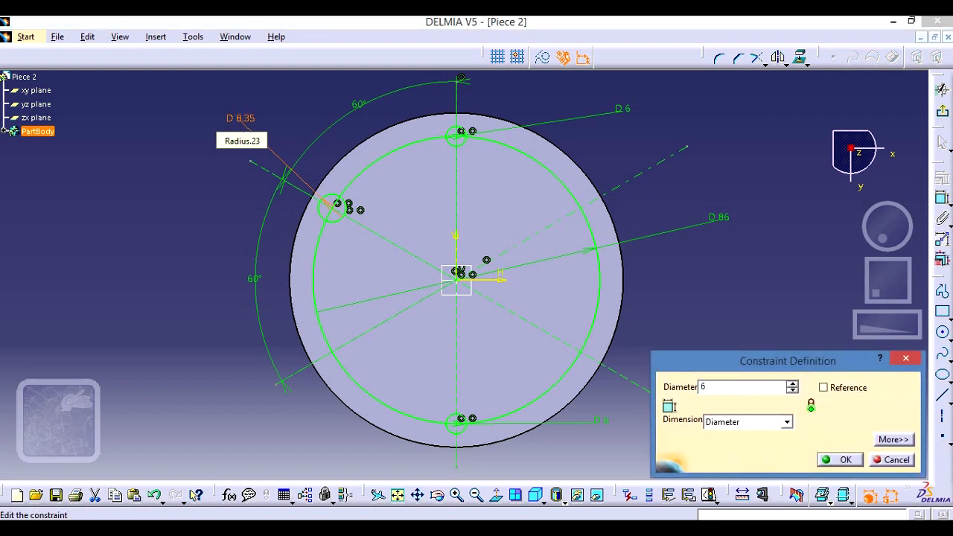
key("Return")
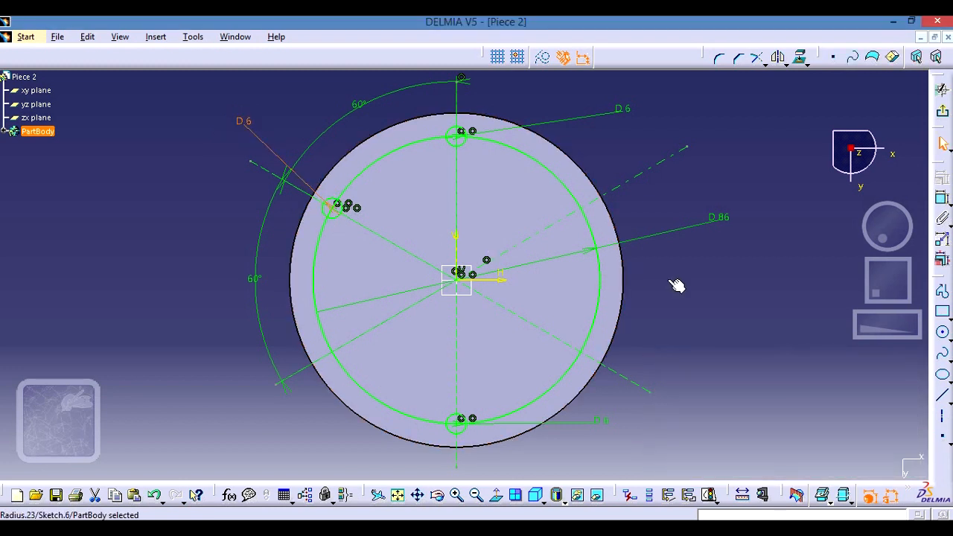
left_click(807, 326)
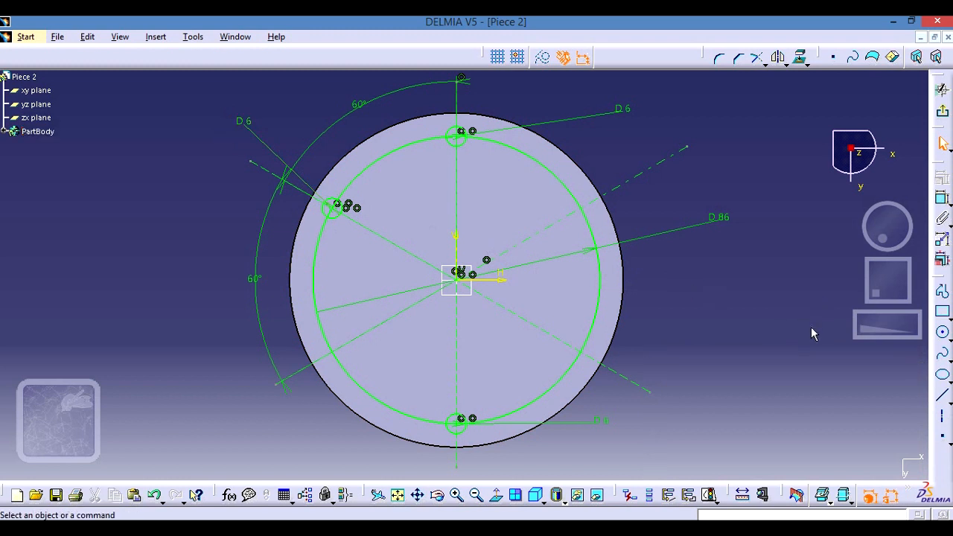
Draw a circle centred where the lower-left slanted axis meets the 86 mm circle and set its diameter to 6 mm.
left_click(942, 332)
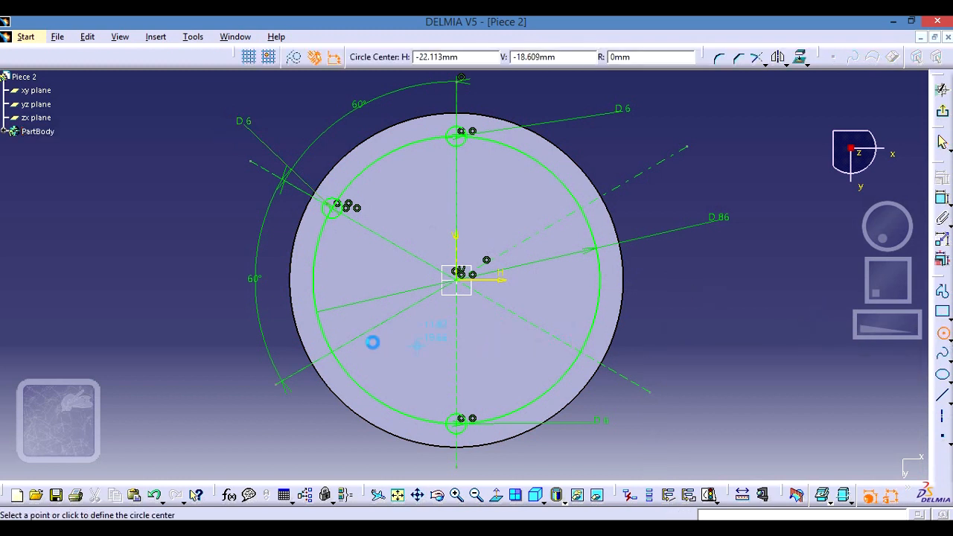
left_click(333, 353)
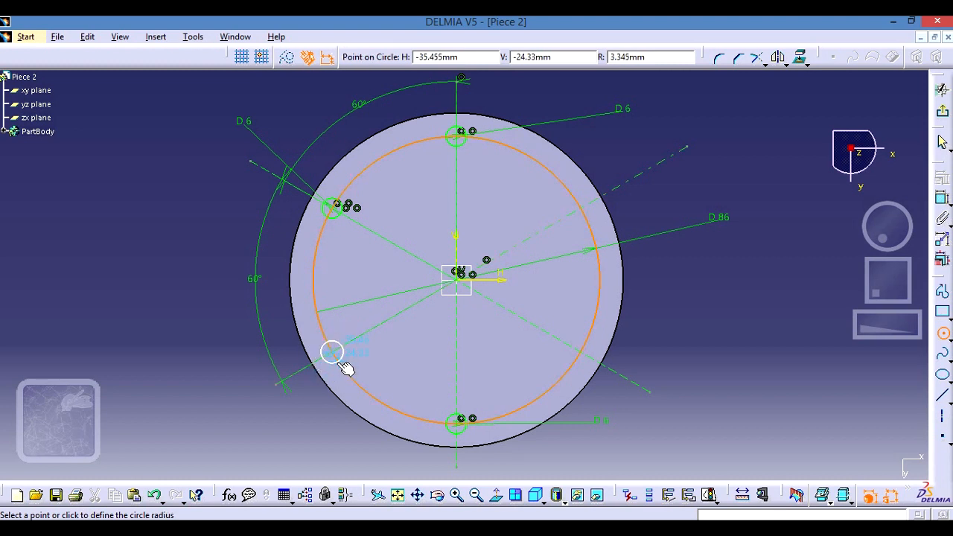
left_click(339, 367)
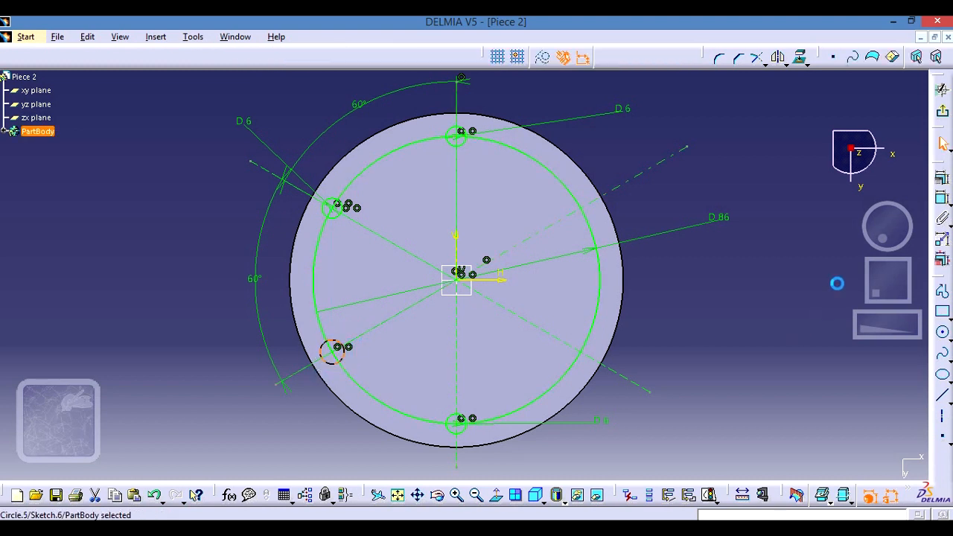
left_click(942, 198)
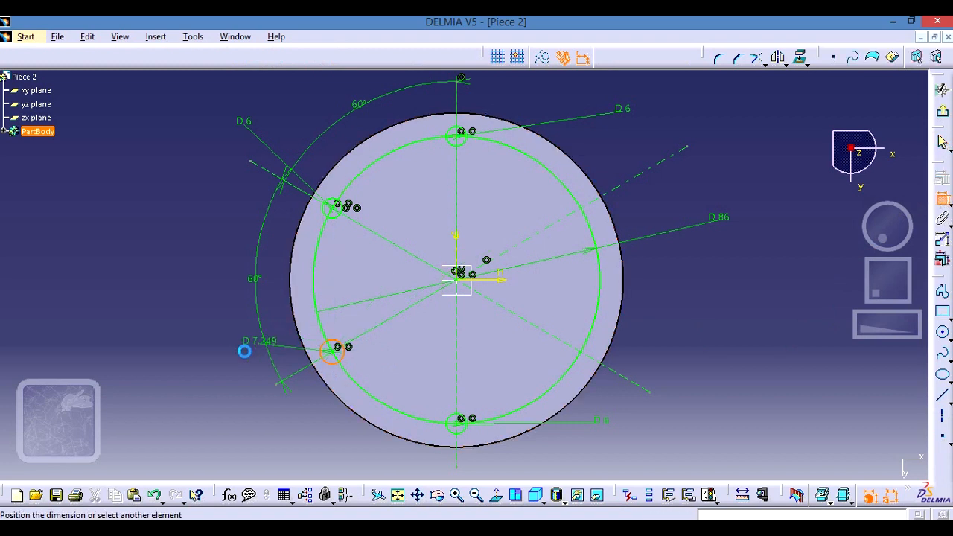
left_click(234, 361)
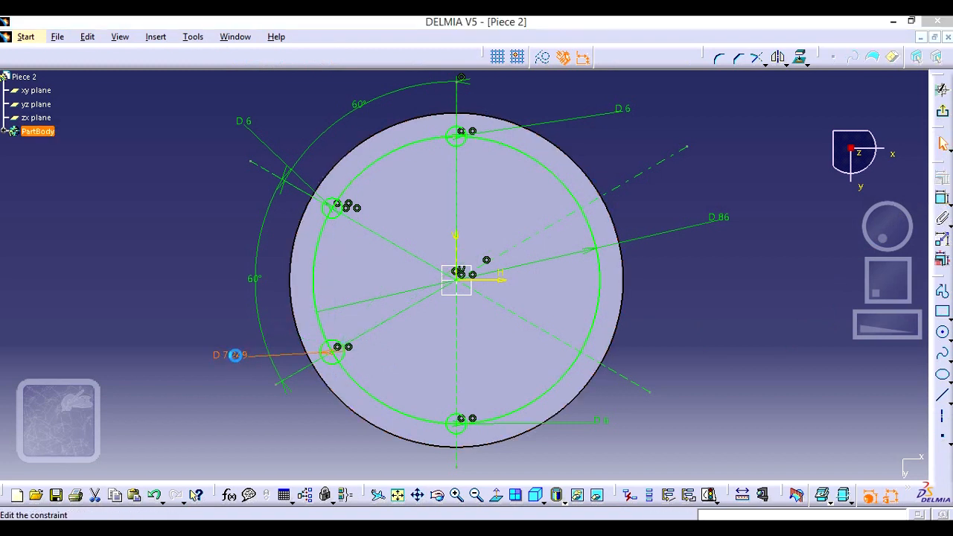
double_click(234, 355)
type("6")
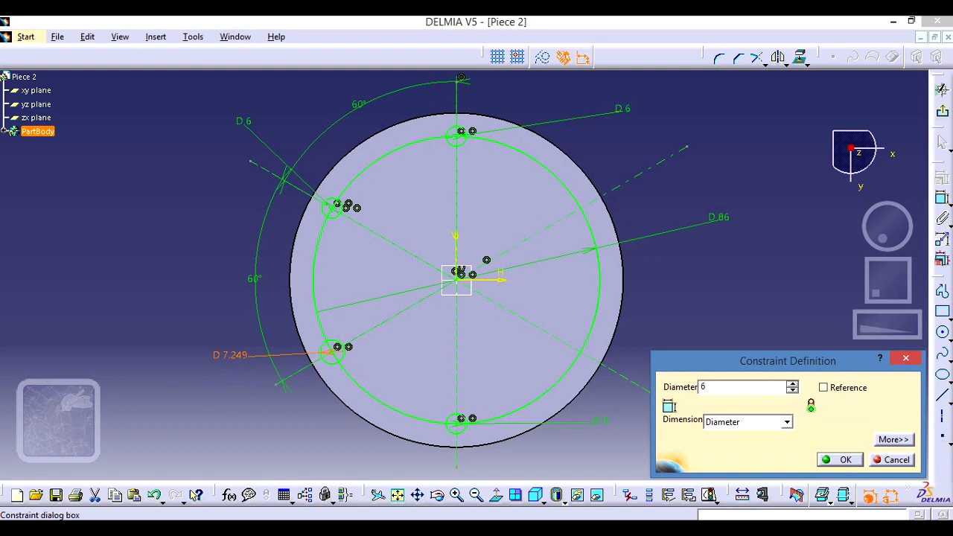
left_click(835, 460)
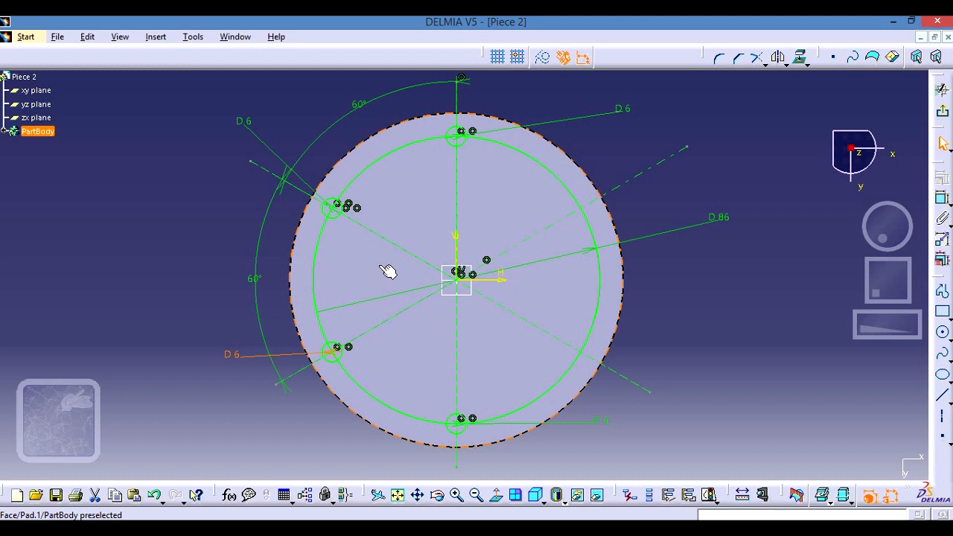
Start the Mirror command, consult the bolt-hole layout in the Pieza 2.png drawing, dismissing the AVG pop-up, and return to the sketch.
left_click(780, 64)
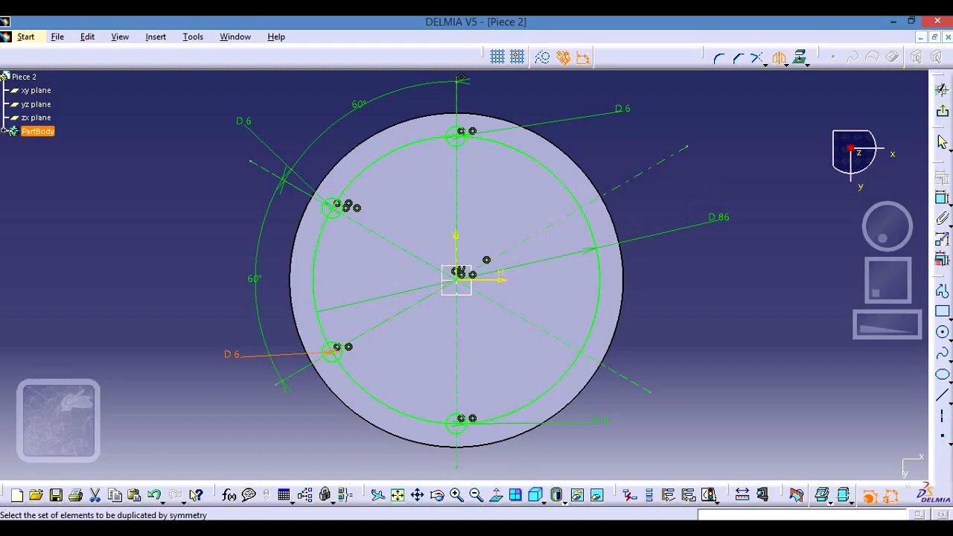
left_click(519, 447)
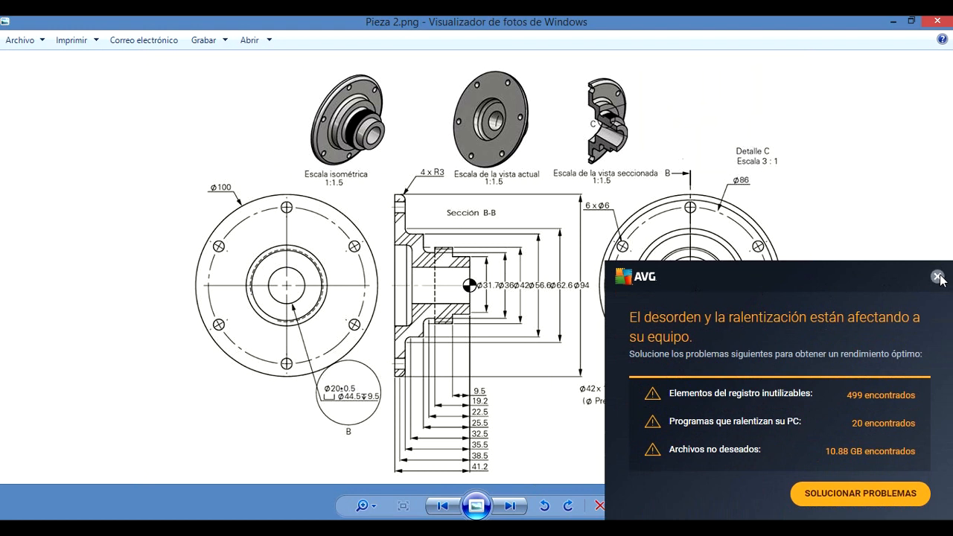
left_click(937, 276)
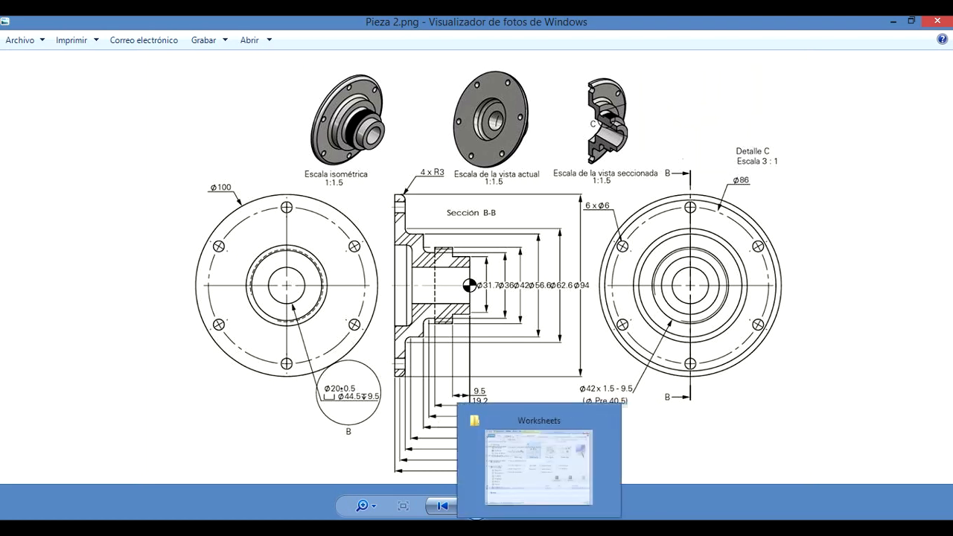
left_click(521, 504)
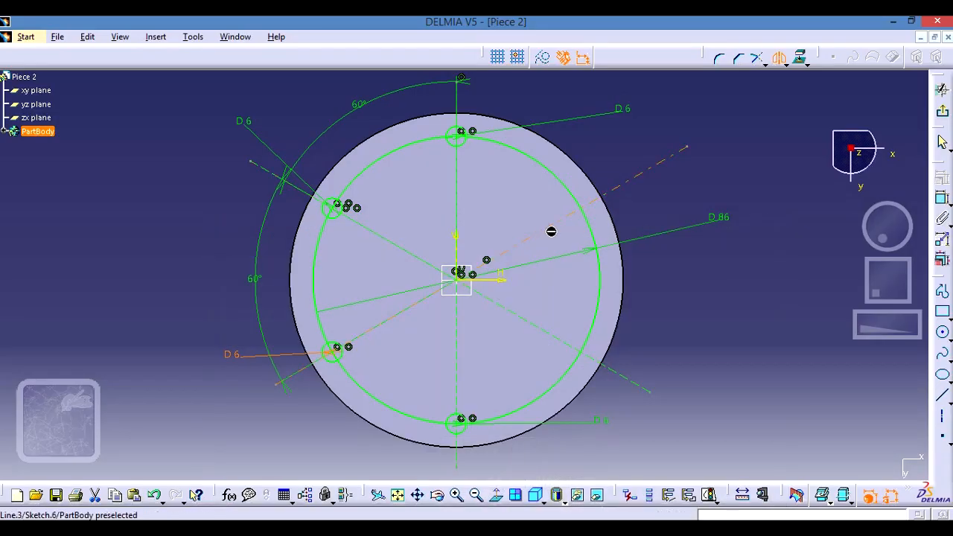
Try mirroring the upper-left 6 mm circle about the vertical axis, and delete the mirrored copy.
left_click(348, 207)
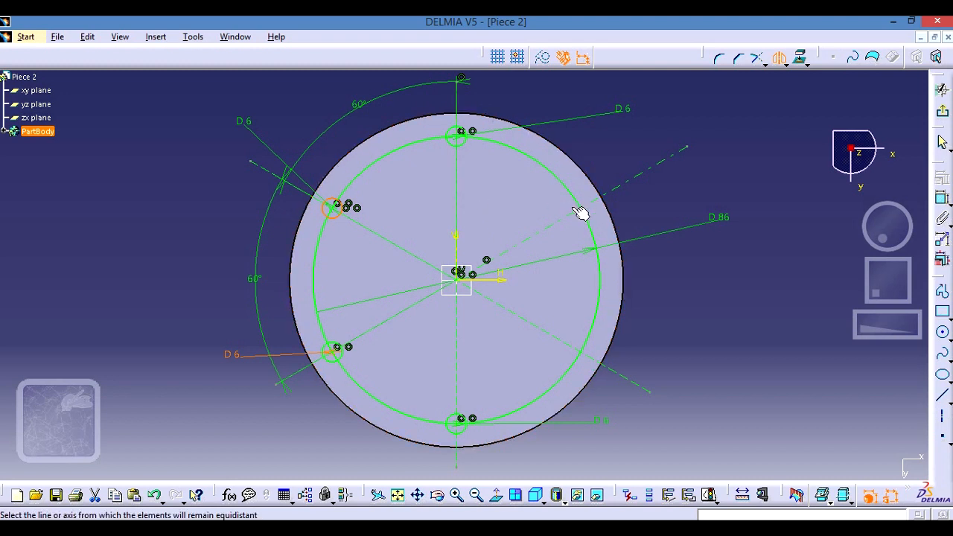
left_click(461, 211)
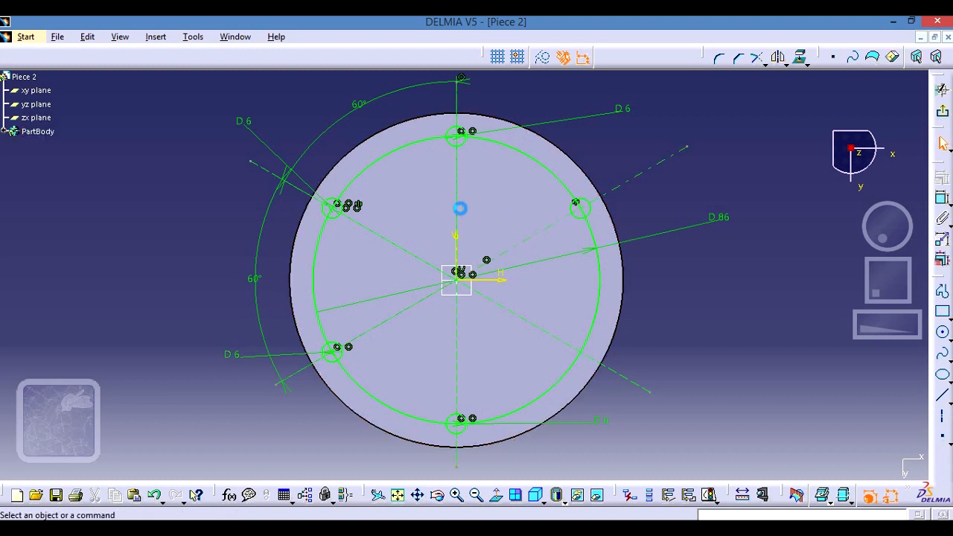
left_click(598, 215)
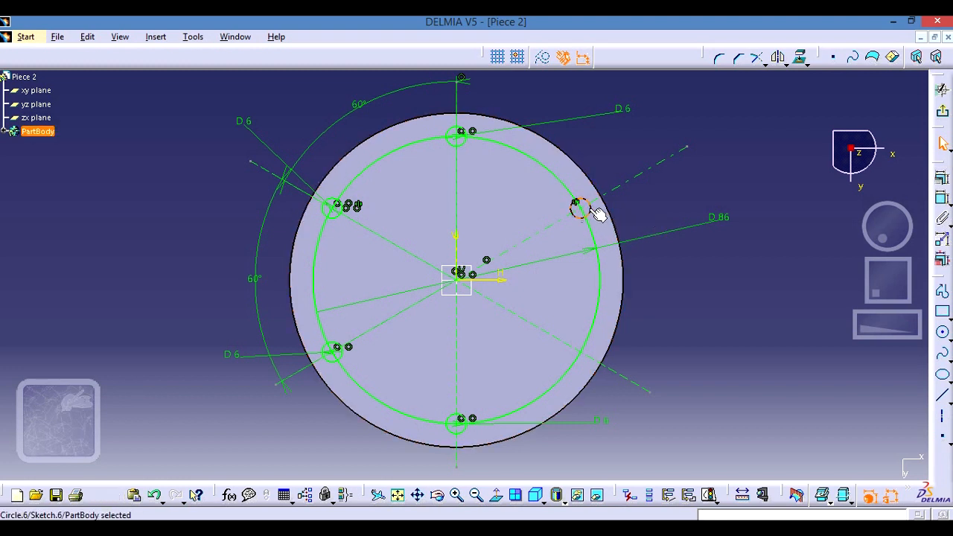
key("Delete")
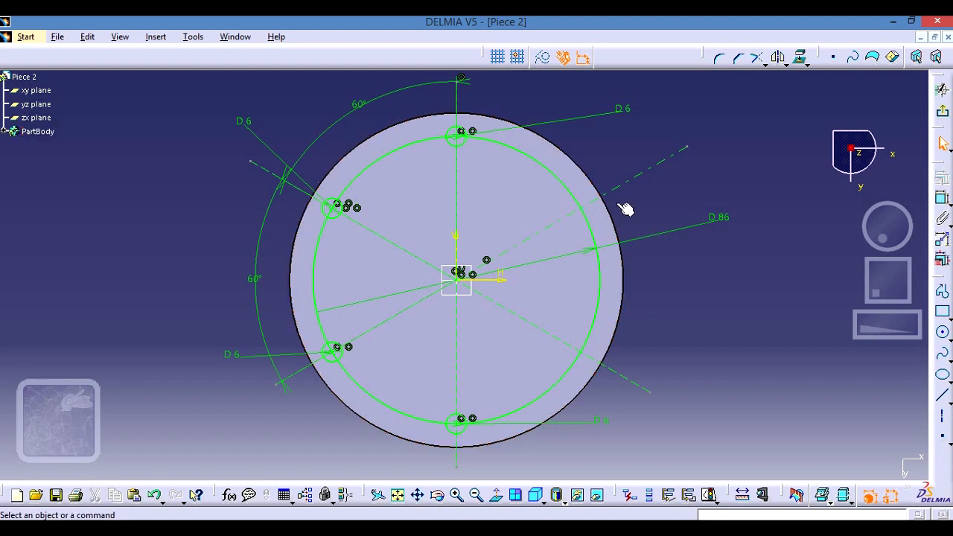
Try mirroring the upper-left 6 mm circle about the horizontal axis, and remove the copy over the lower-left circle.
left_click(778, 58)
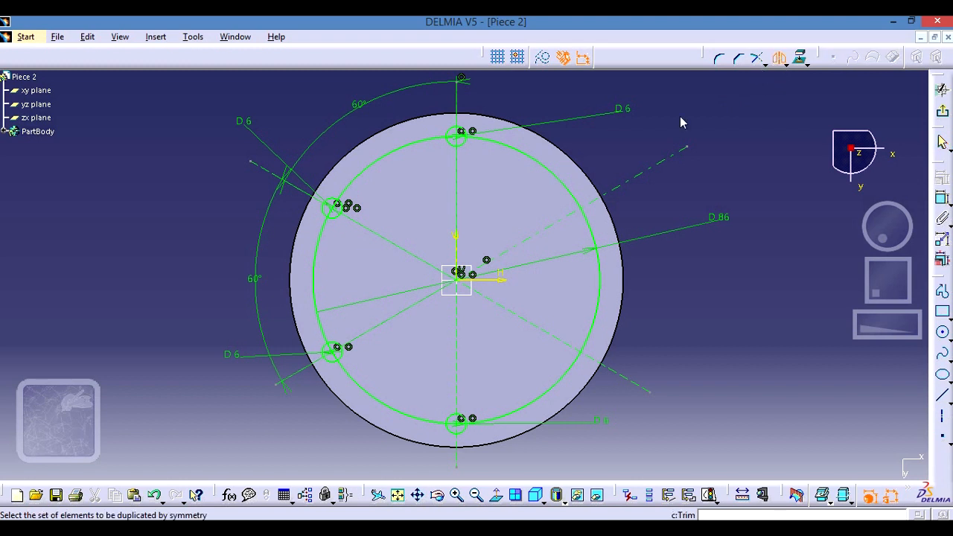
left_click(343, 223)
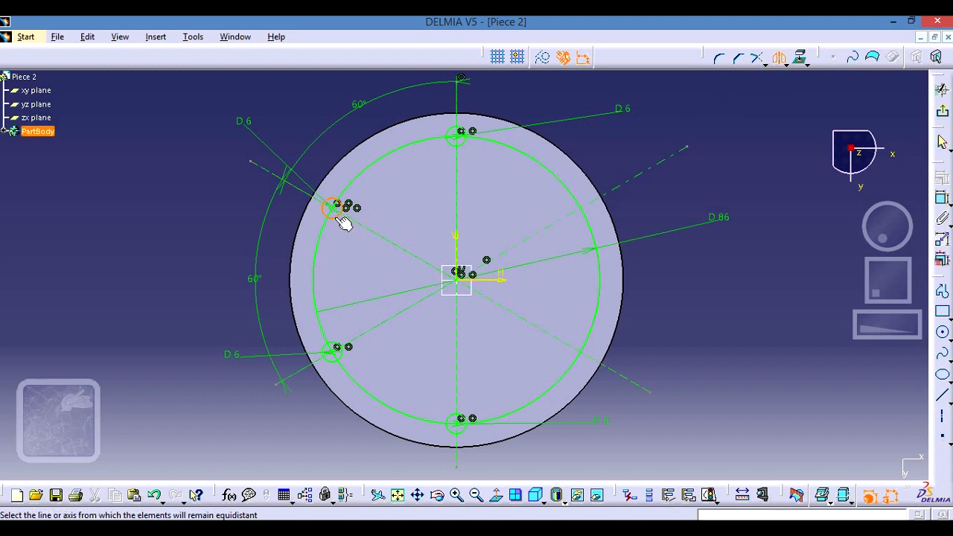
left_click(494, 281)
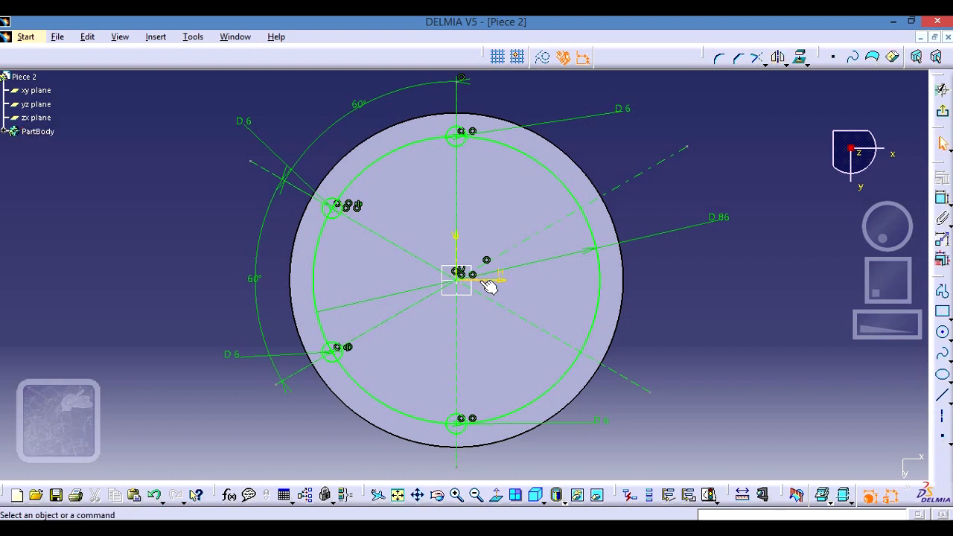
left_click(341, 356)
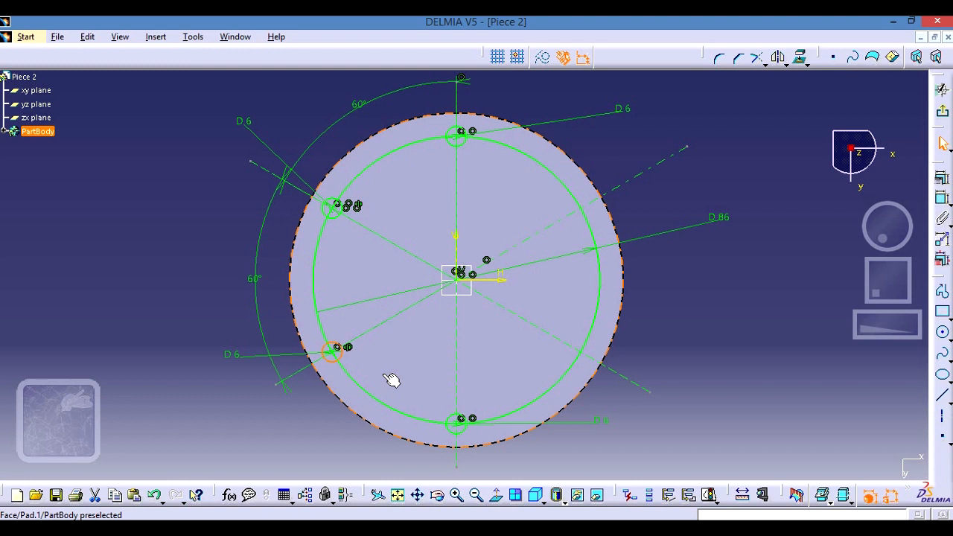
key("Escape")
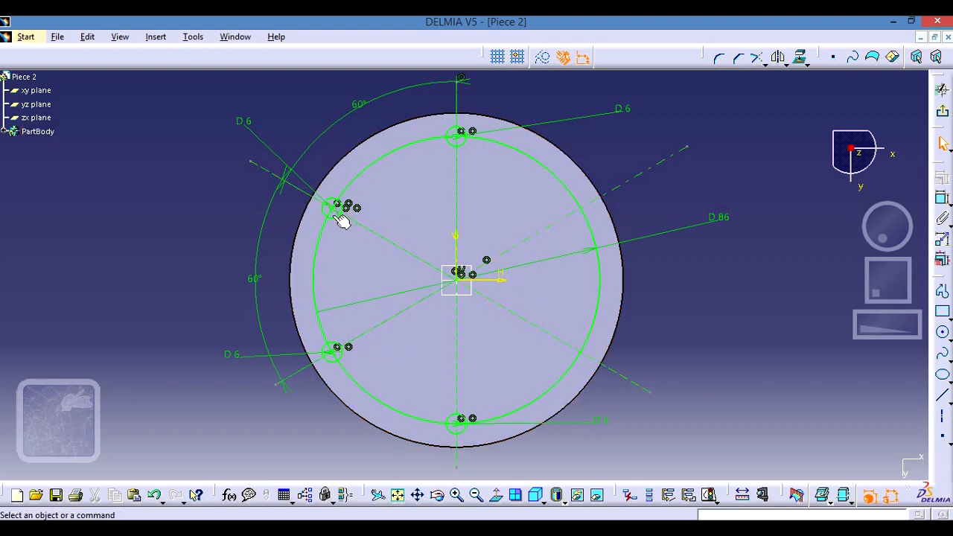
Mirror the upper-left 6 mm circle about the vertical axis, and mirror the resulting upper-right circle about the horizontal axis.
left_click(777, 57)
left_click(329, 215)
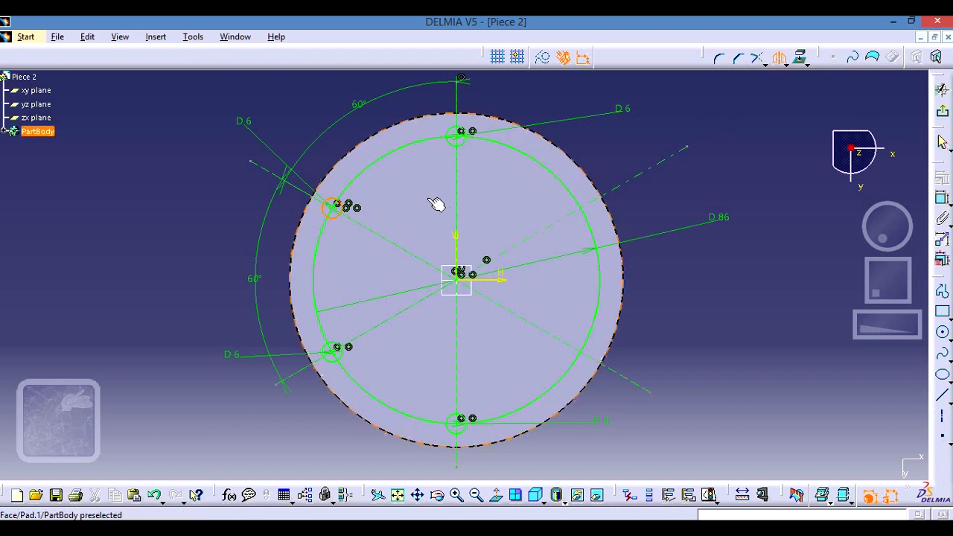
left_click(464, 254)
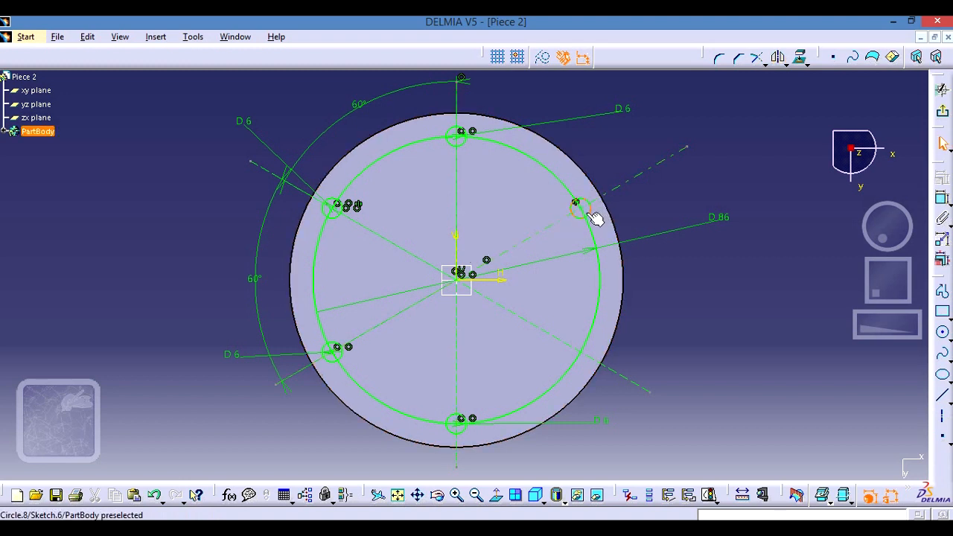
left_click(778, 59)
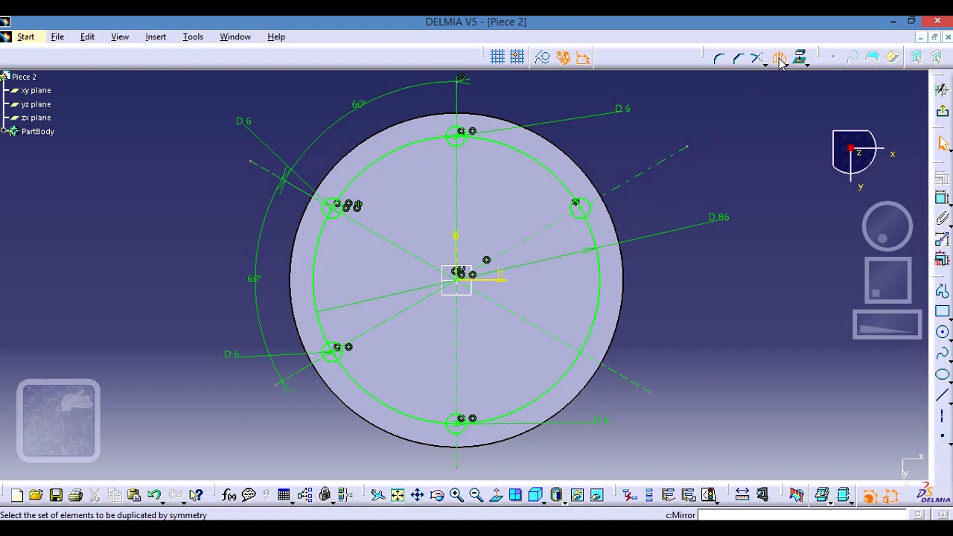
left_click(589, 211)
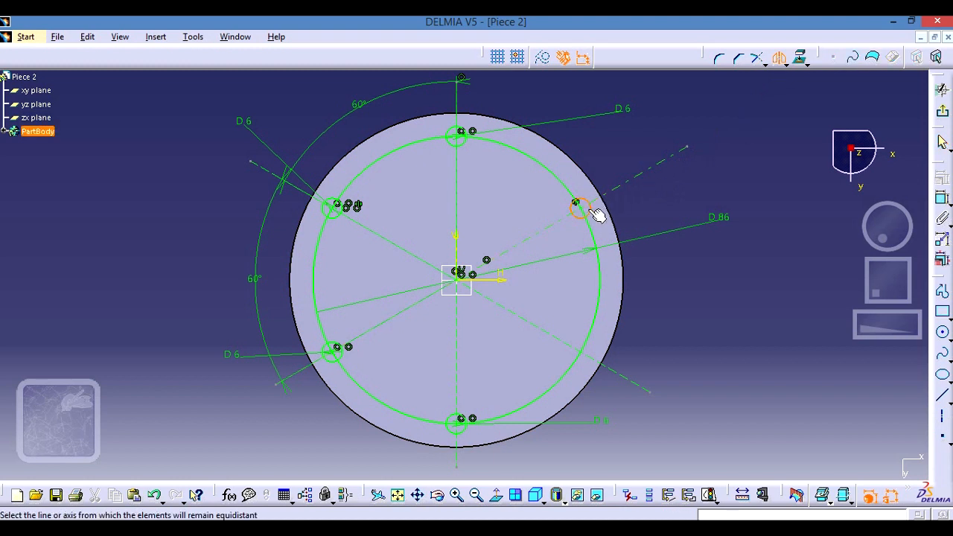
left_click(497, 282)
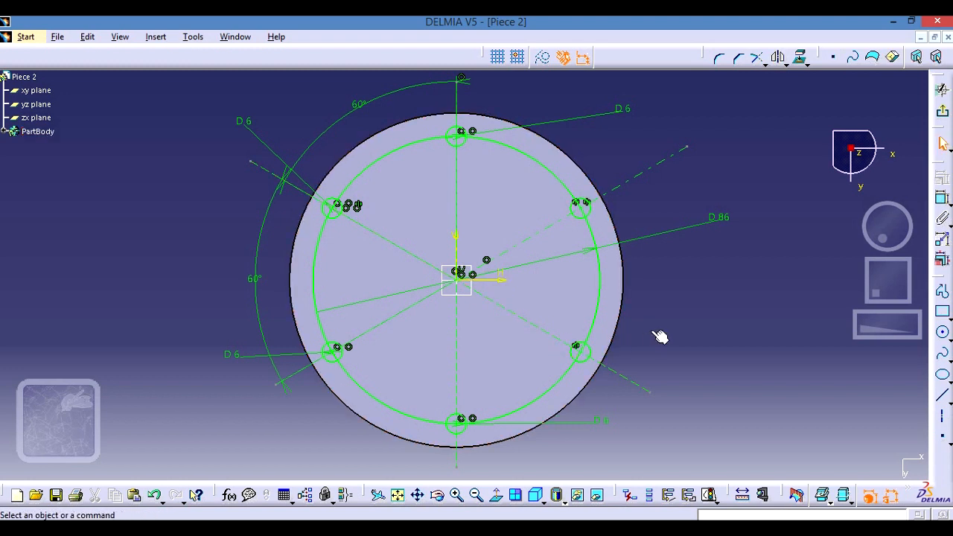
mouse_move(668, 330)
middle_mouse_down()
mouse_move(670, 338)
mouse_move(666, 315)
middle_mouse_up()
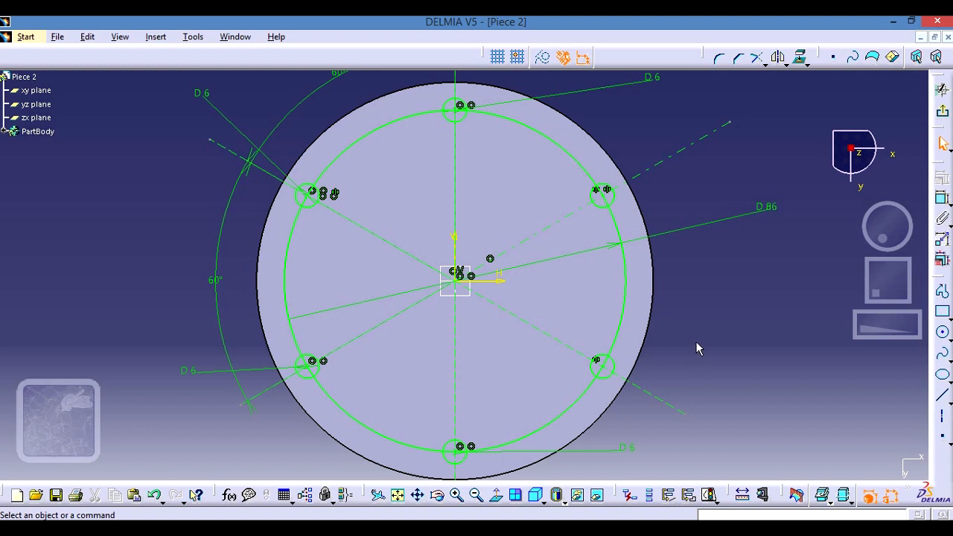
Quick Trim the 86 mm pitch circle, removing its arcs between the six bolt-hole circles.
left_click(765, 66)
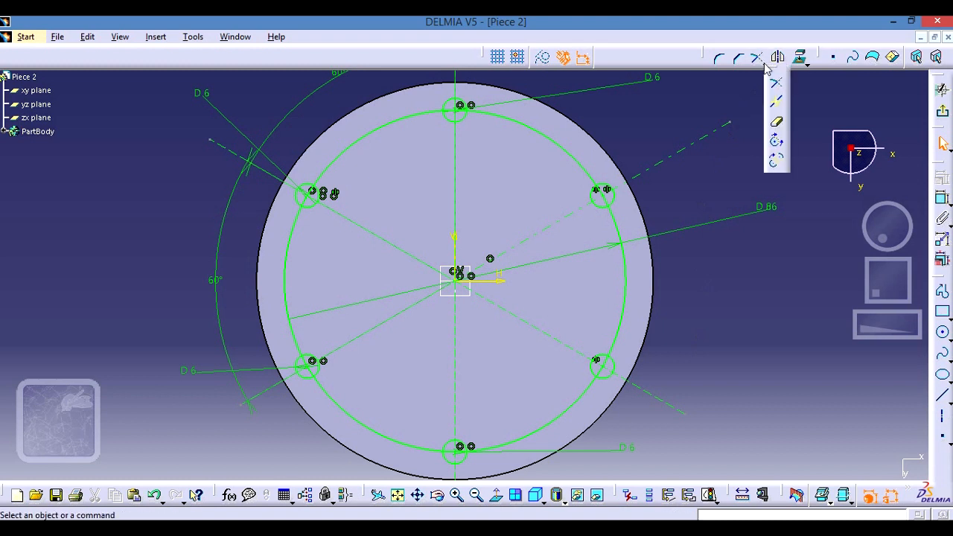
left_click(777, 126)
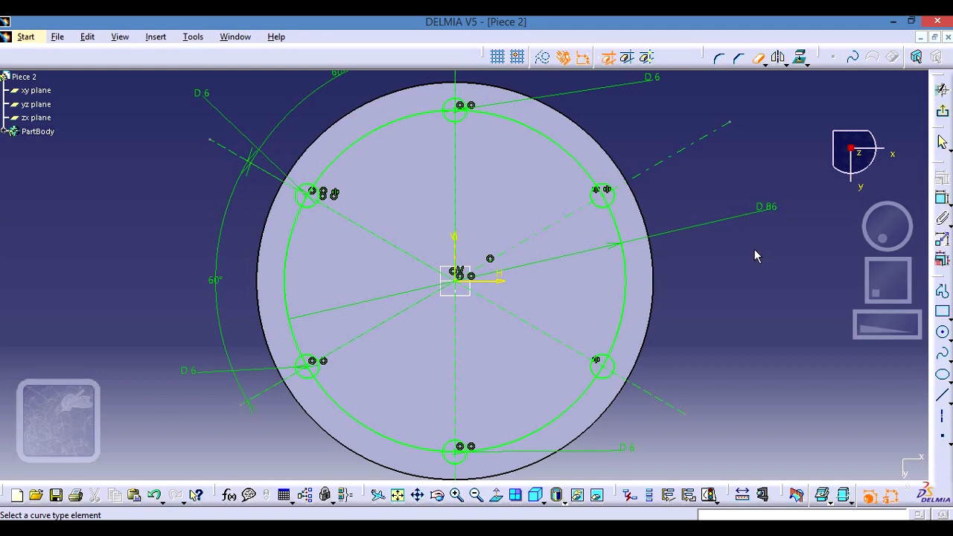
middle_click_drag(755, 261, 746, 283)
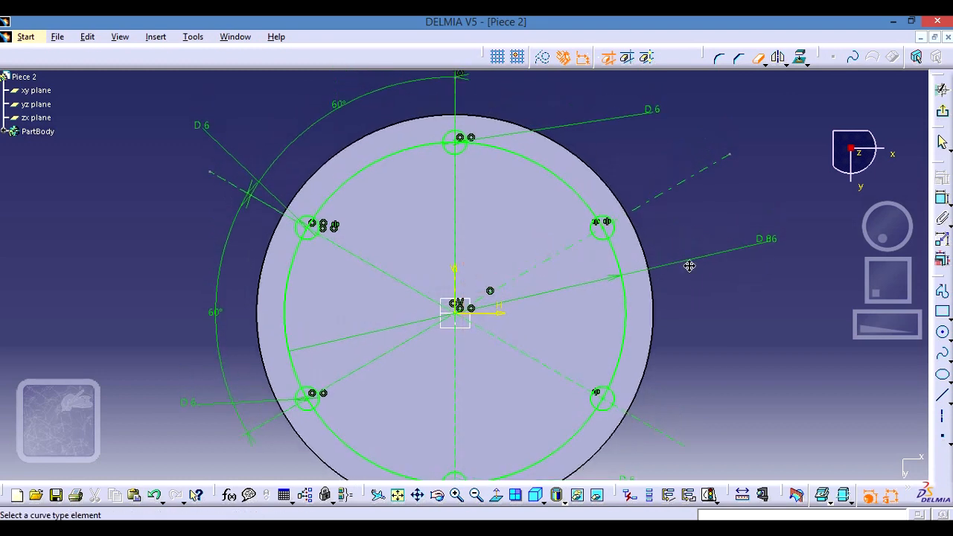
left_click(579, 194)
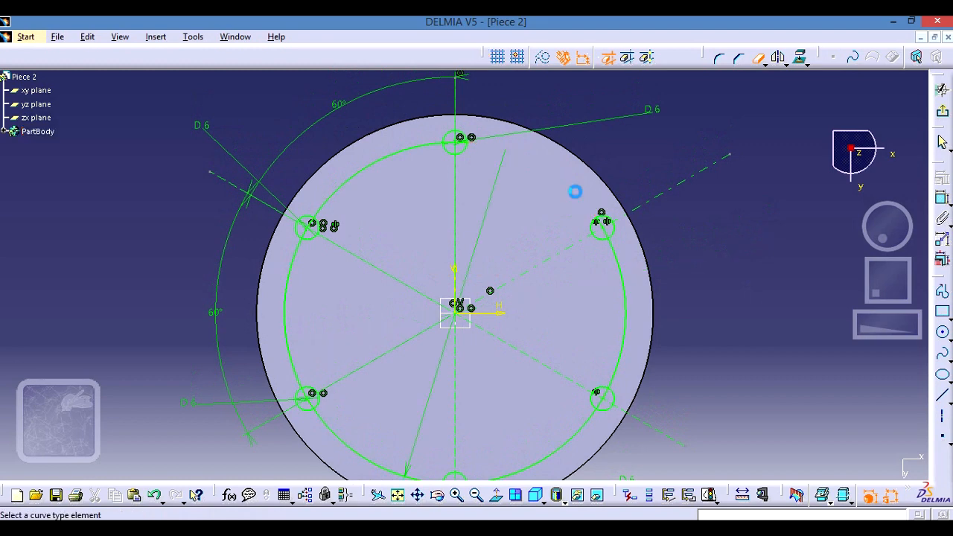
left_click(408, 158)
middle_click_drag(383, 300, 414, 237)
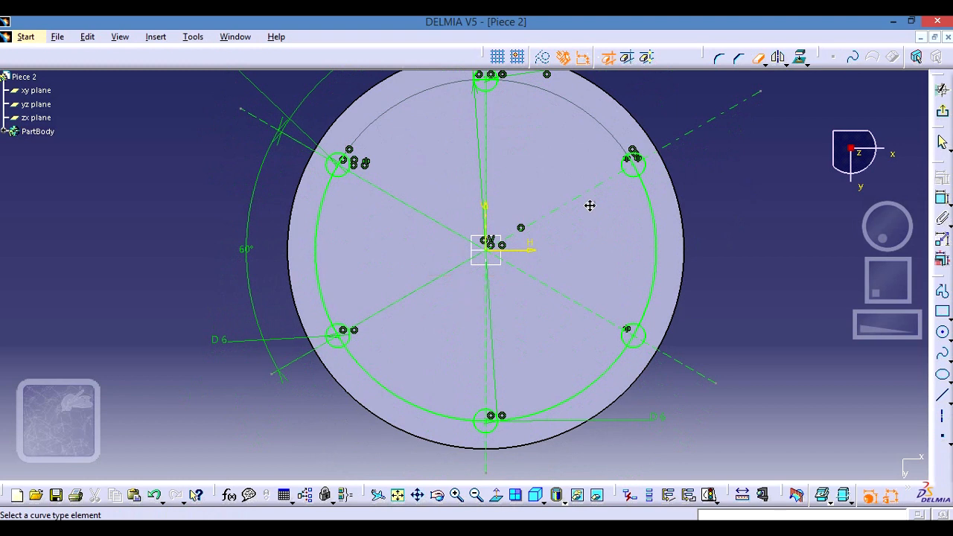
left_click(324, 234)
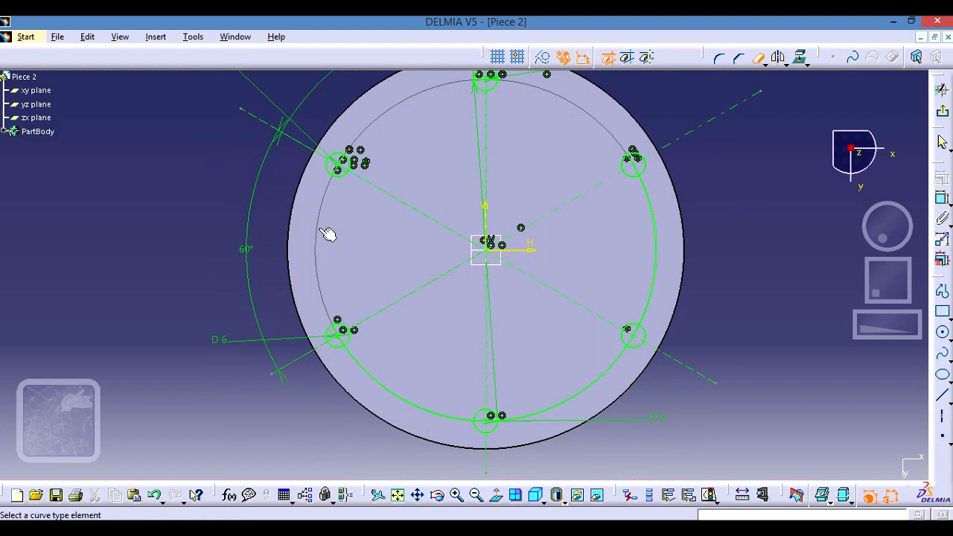
left_click(394, 394)
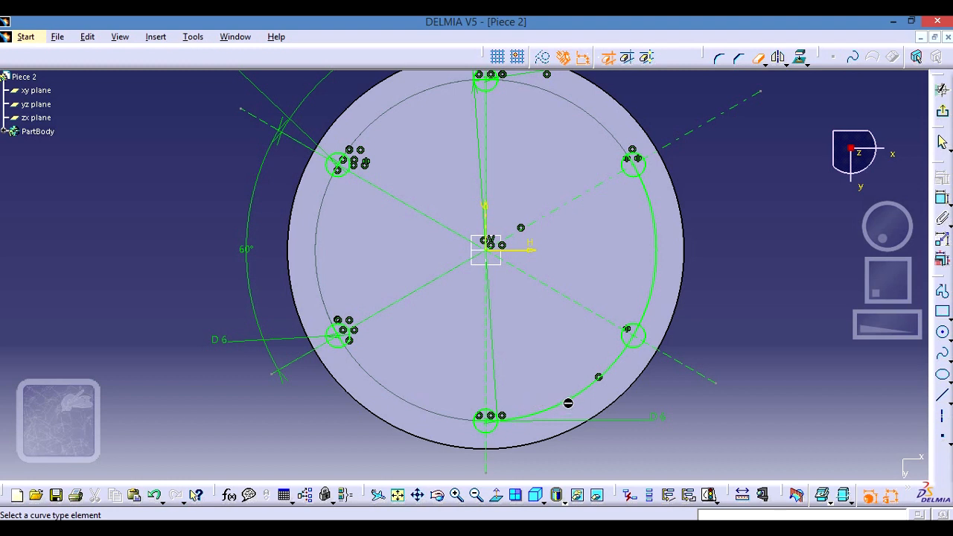
left_click(577, 405)
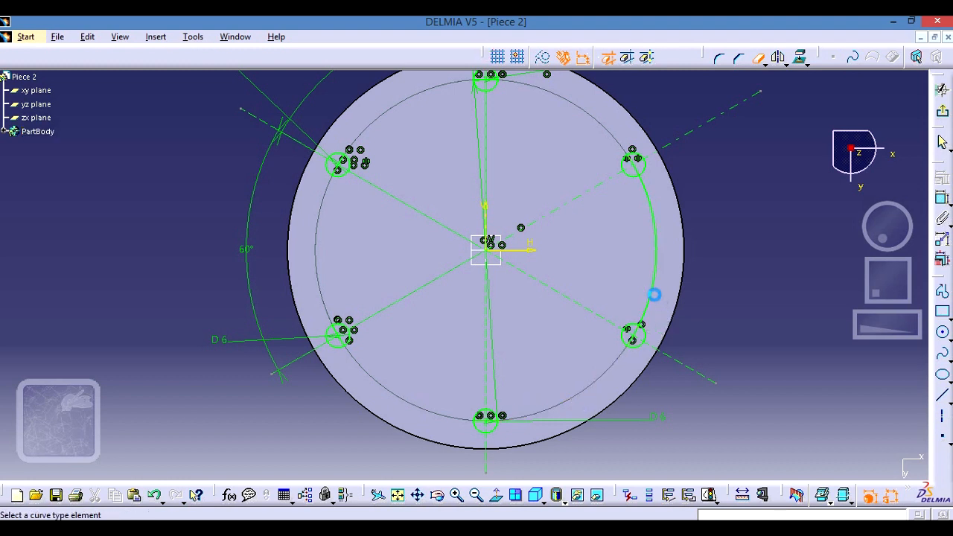
left_click(653, 295)
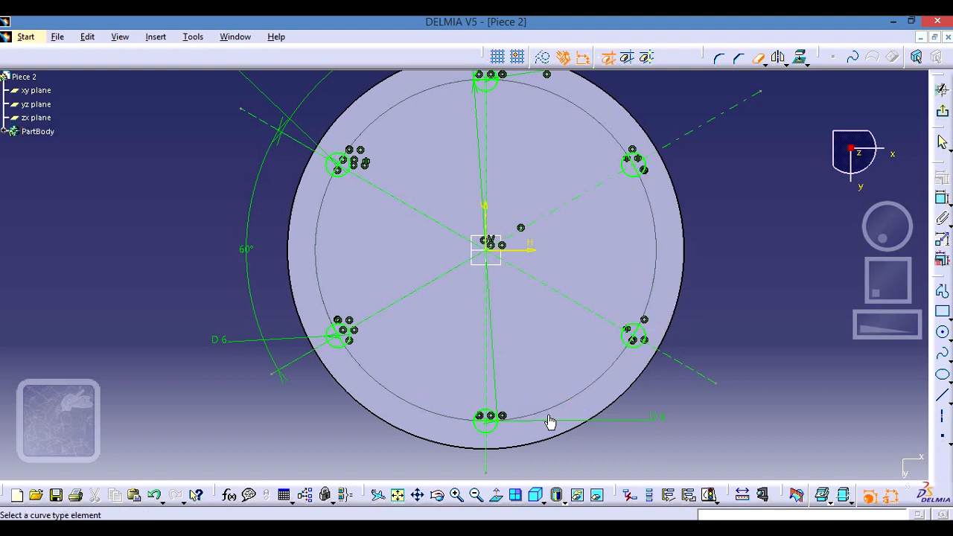
Trim away the short pitch-circle arcs left inside the three upper bolt-hole circles.
mouse_move(727, 185)
middle_mouse_down()
mouse_move(727, 246)
mouse_move(717, 264)
mouse_move(710, 194)
mouse_move(749, 157)
mouse_move(417, 263)
middle_mouse_up()
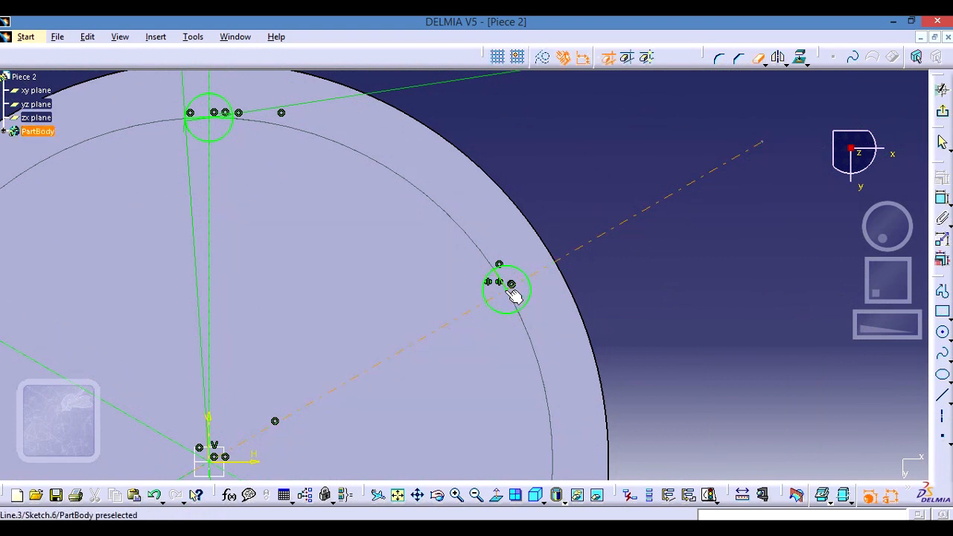
left_click(227, 118)
left_click(195, 117)
middle_click_drag(238, 218, 552, 171)
mouse_move(390, 249)
middle_mouse_down()
mouse_move(449, 236)
mouse_move(463, 189)
middle_mouse_up()
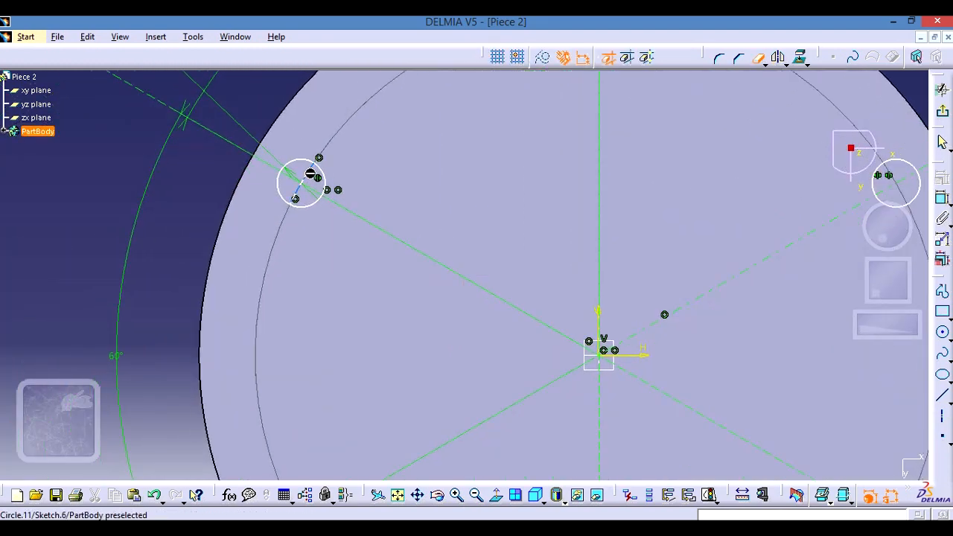
left_click(307, 182)
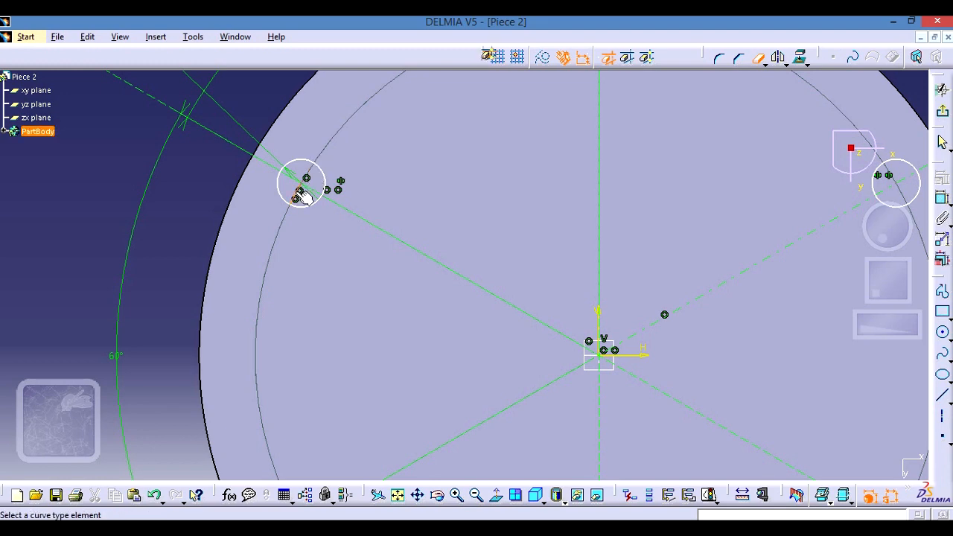
Trim away the pitch-circle arcs left inside the three lower bolt-hole circles, and exit the sketch.
mouse_move(372, 291)
middle_mouse_down()
mouse_move(326, 192)
mouse_move(316, 134)
middle_mouse_up()
middle_click_drag(382, 351, 368, 278)
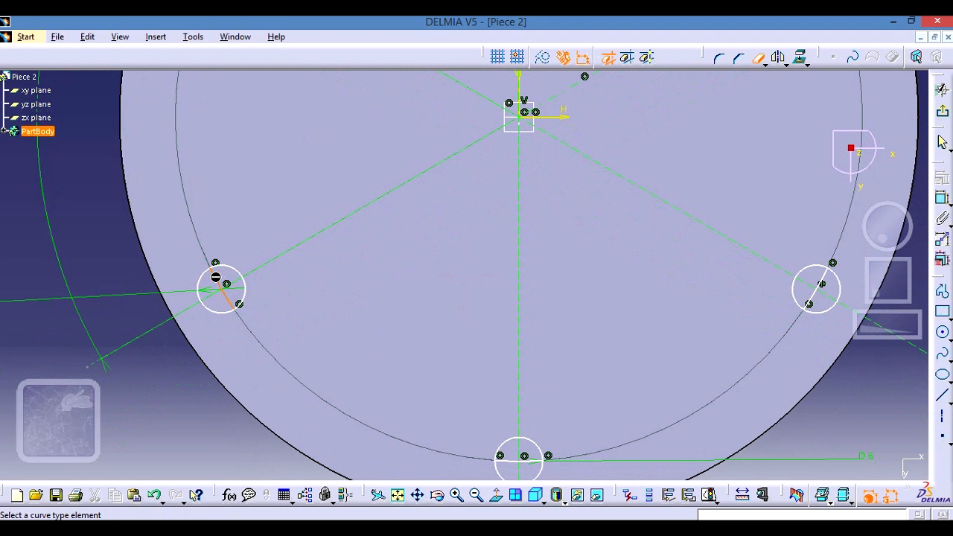
left_click(235, 299)
middle_click_drag(583, 323, 519, 268)
left_click(448, 388)
left_click(441, 388)
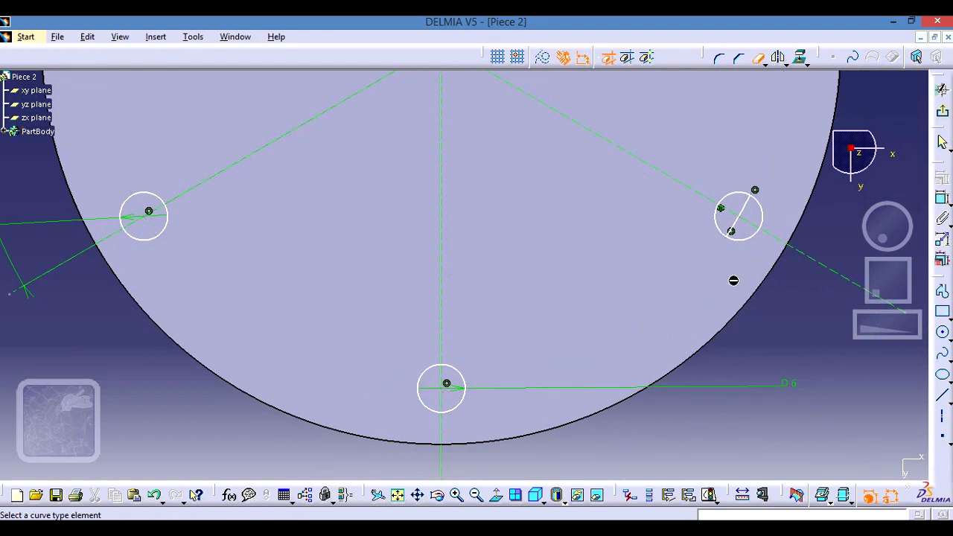
left_click(734, 227)
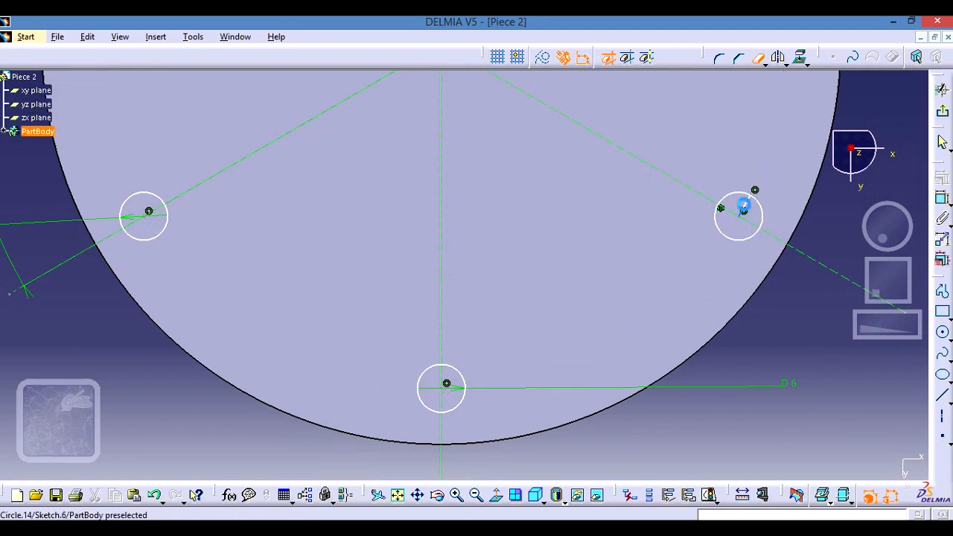
middle_click_drag(829, 227, 812, 312)
mouse_move(763, 217)
middle_mouse_down()
mouse_move(761, 288)
mouse_move(717, 290)
mouse_move(733, 223)
mouse_move(740, 261)
mouse_move(734, 231)
middle_mouse_up()
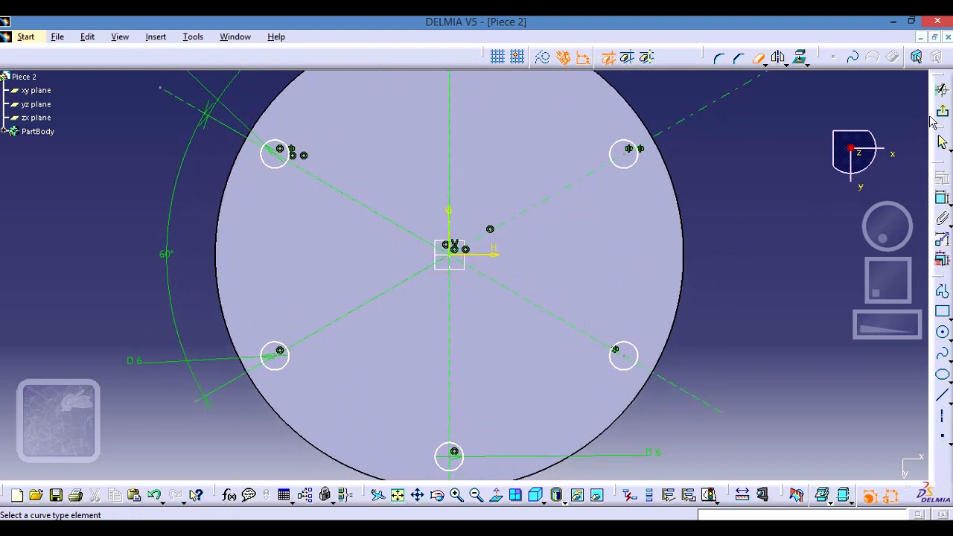
left_click(944, 113)
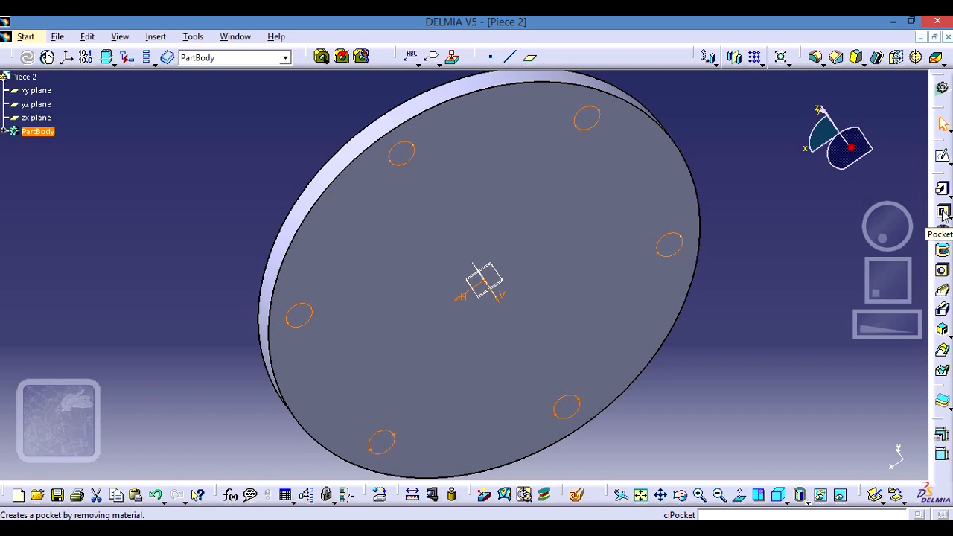
Start a pocket from the six-hole sketch on the flange's flat face and try the Up to last limit.
left_click(942, 214)
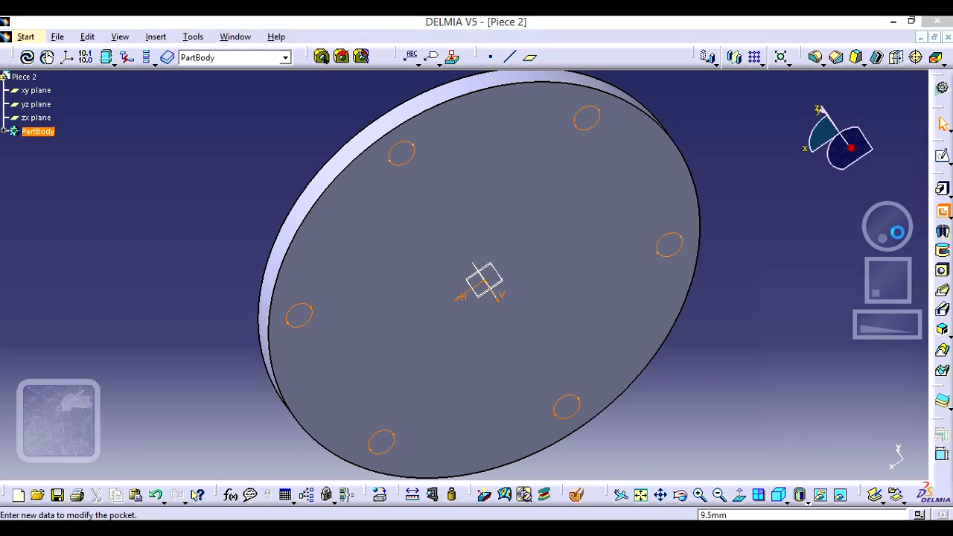
middle_click_drag(238, 198, 343, 273)
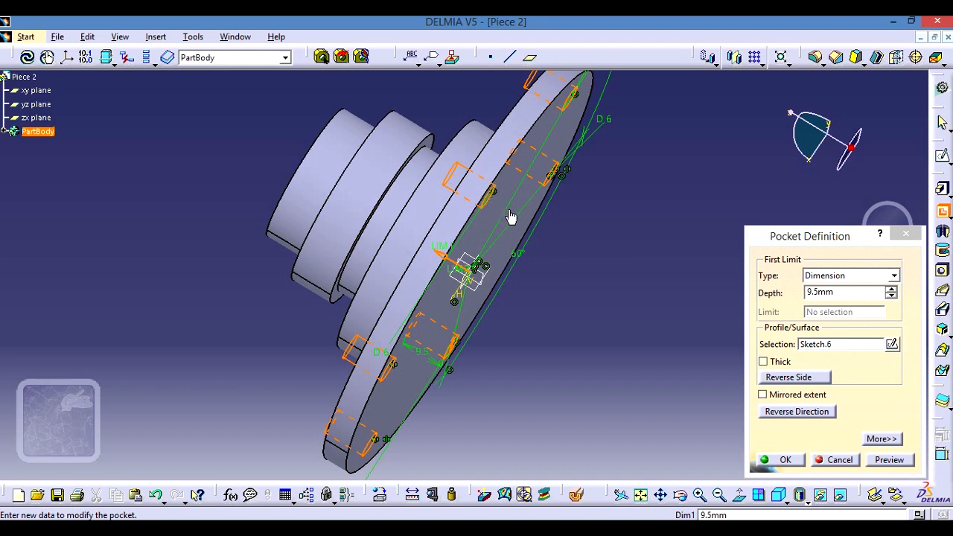
middle_click_drag(615, 231, 540, 210)
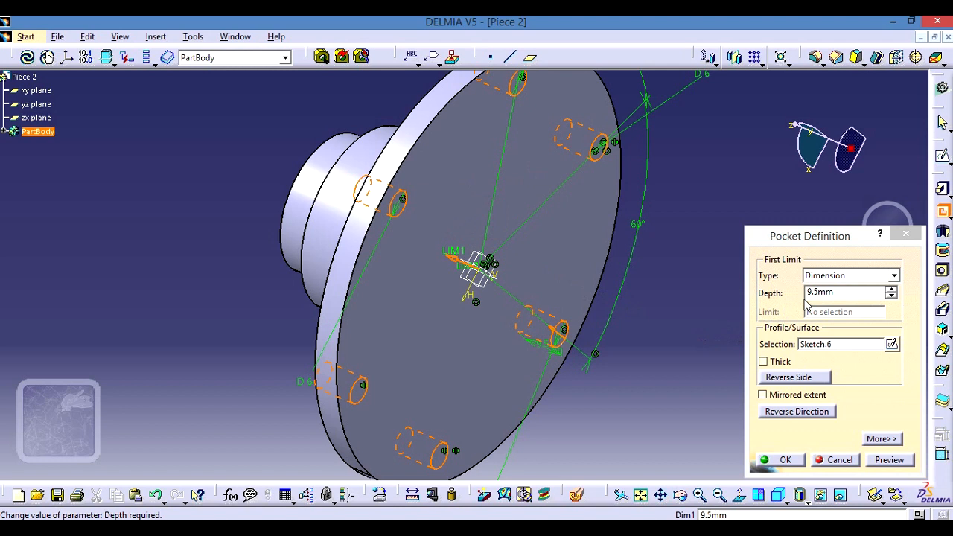
left_click(895, 277)
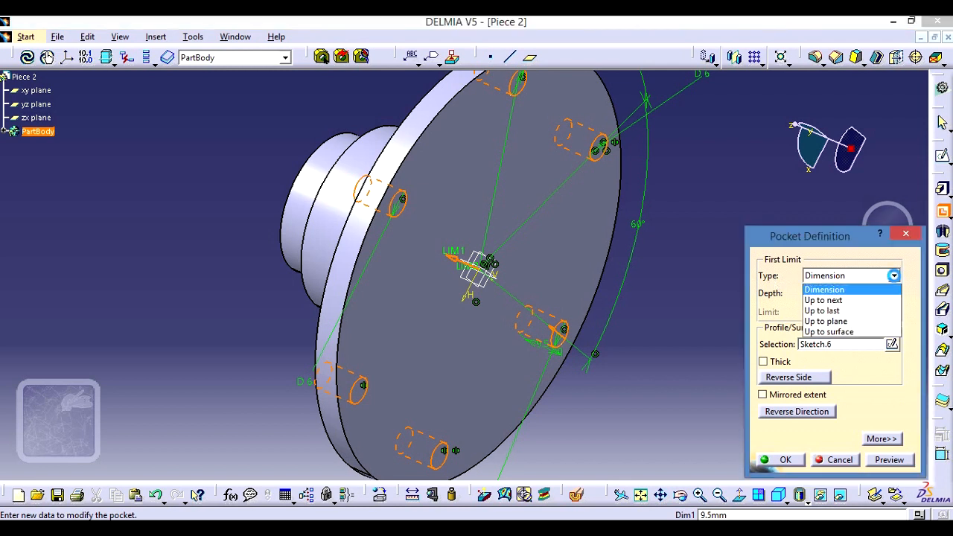
left_click(863, 313)
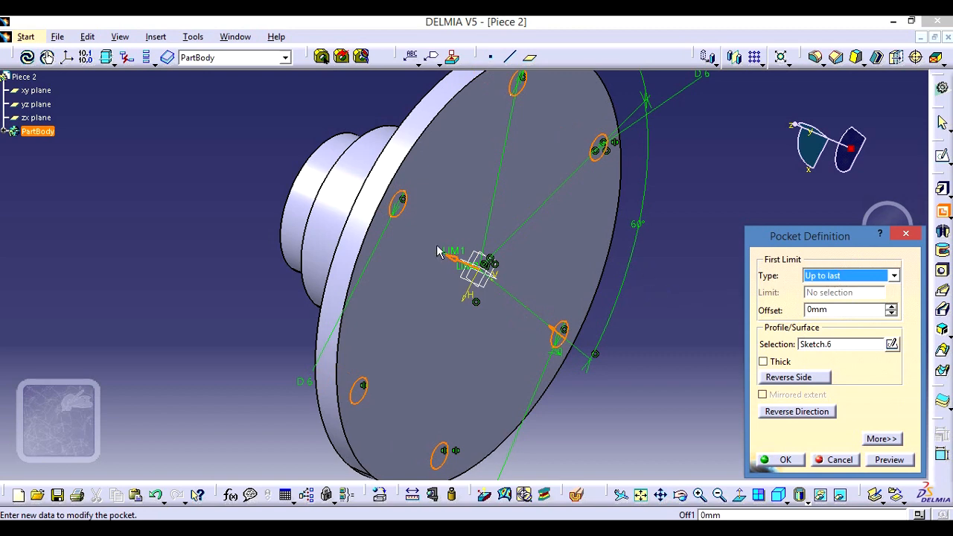
middle_click_drag(248, 203, 359, 229)
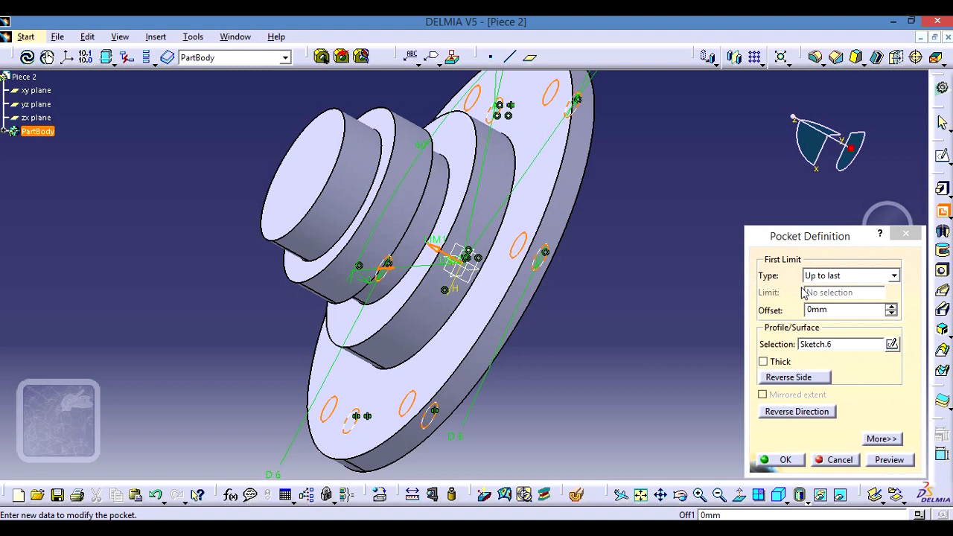
Set the bolt-hole pocket's limit type to Dimension with a 2 mm depth, create it, and inspect both flange sides.
left_click(894, 277)
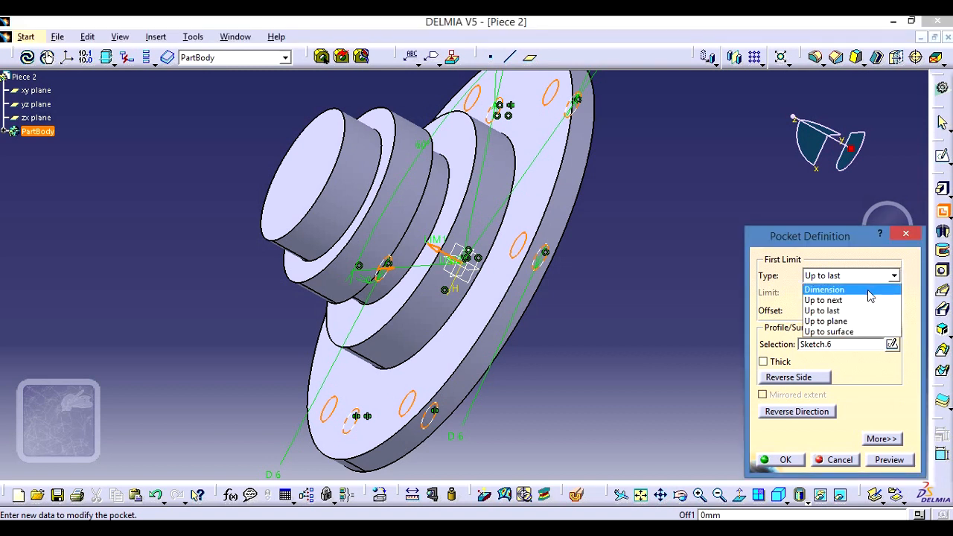
left_click(870, 293)
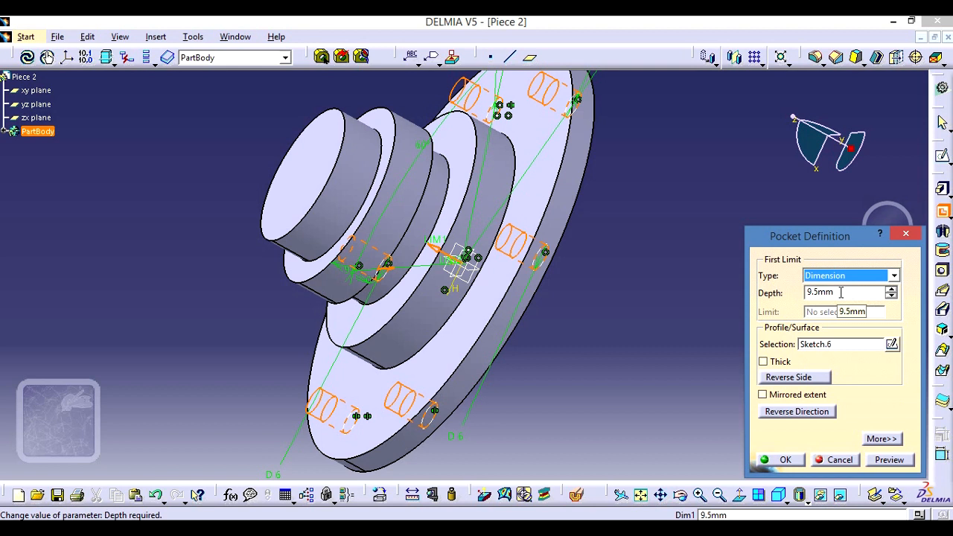
left_click(841, 292)
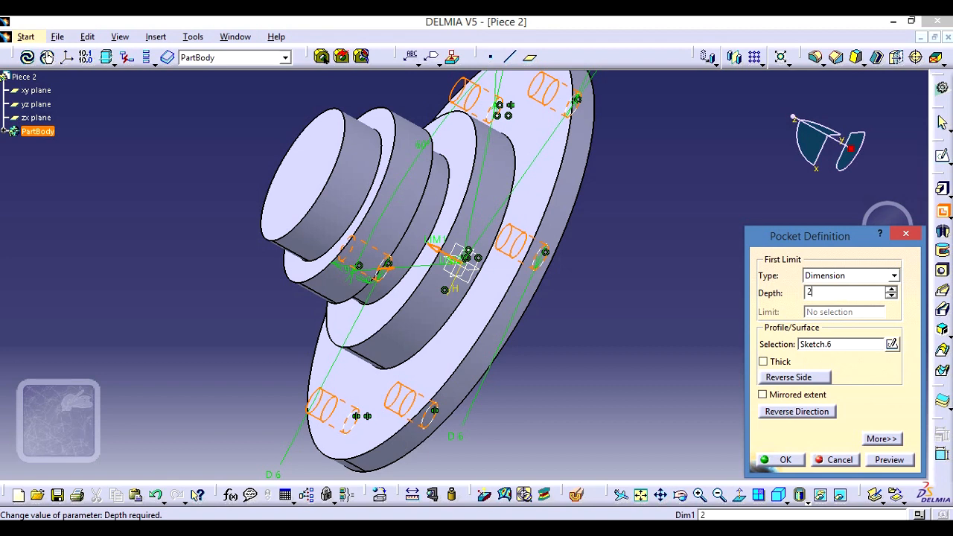
left_click(783, 460)
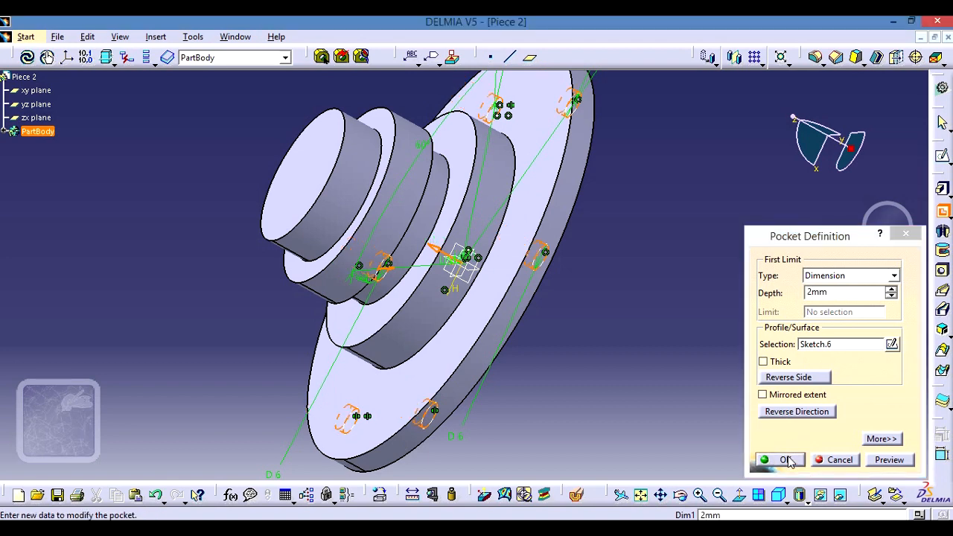
middle_click_drag(683, 343, 639, 335)
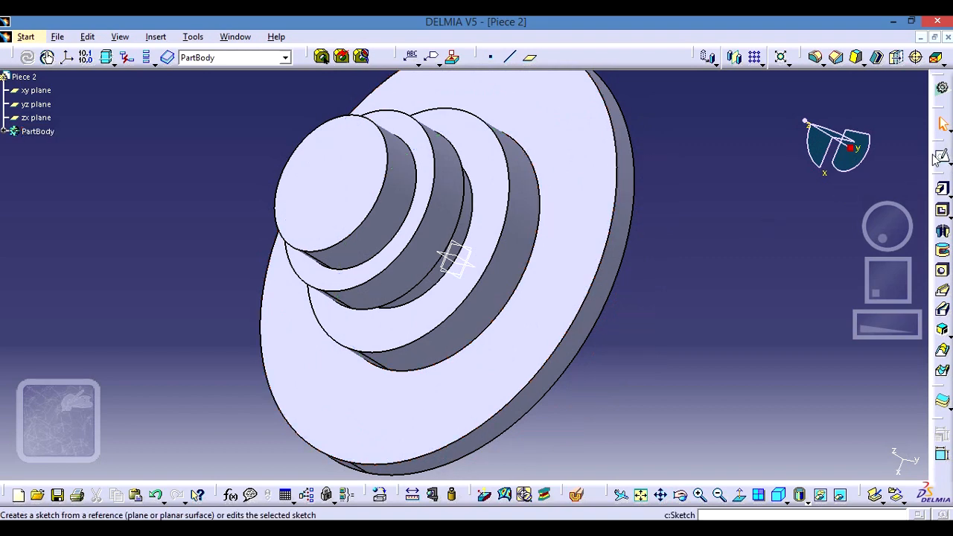
middle_click_drag(644, 344, 440, 268)
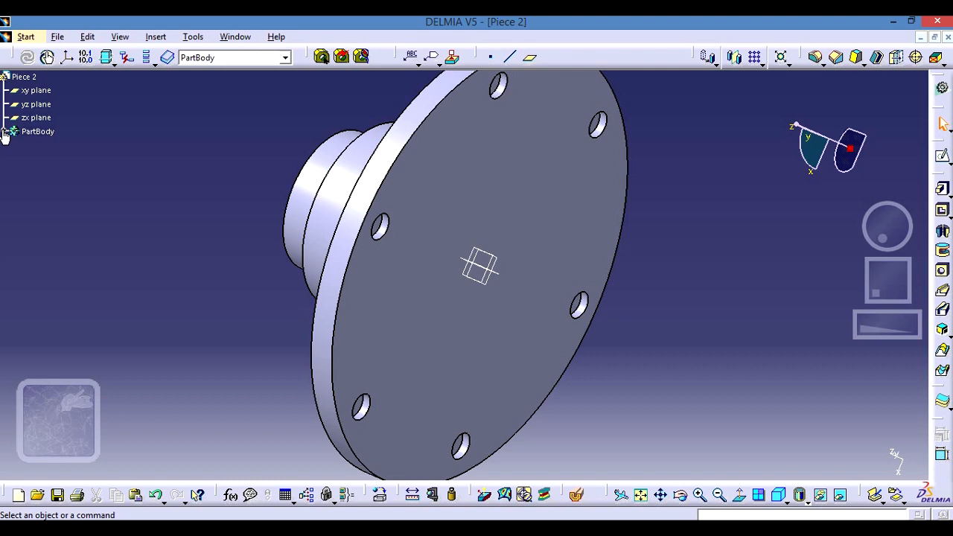
Edit the bolt-hole pocket so its limit type is Up to last, dismissing the AVG pop-up, and check the through holes.
left_click(5, 132)
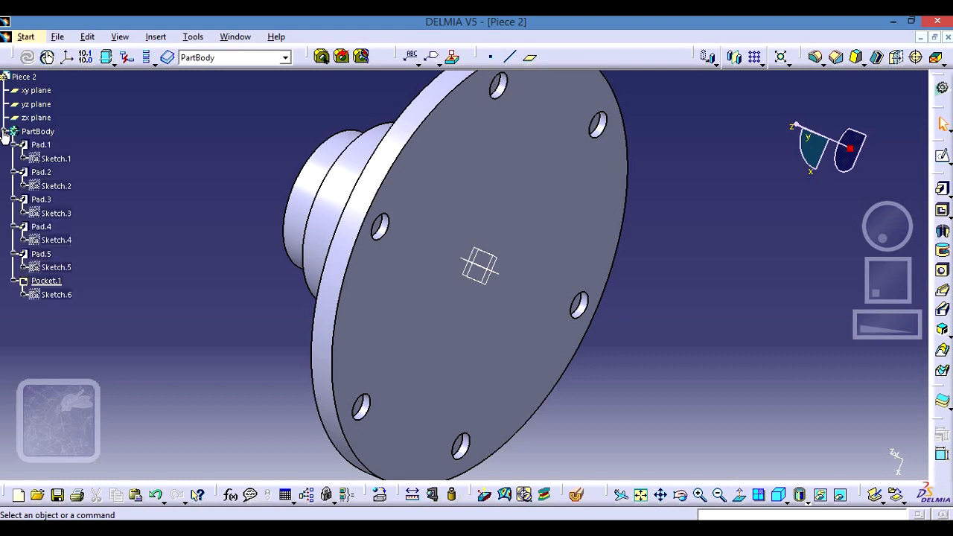
double_click(59, 286)
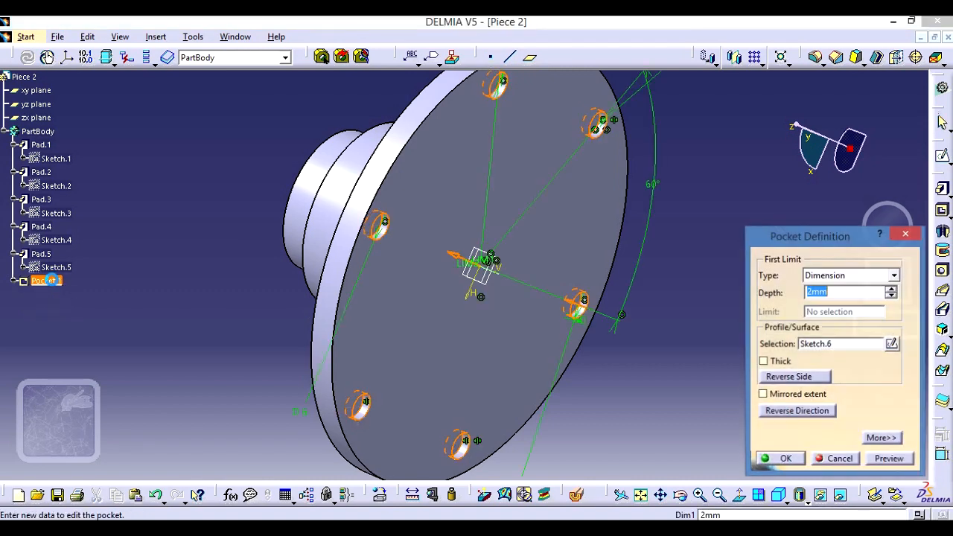
left_click(895, 276)
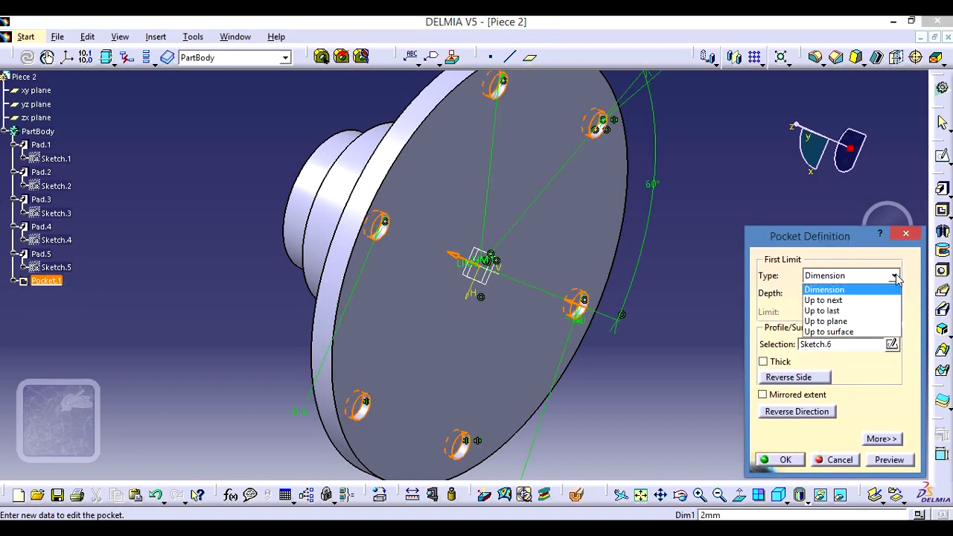
left_click(851, 313)
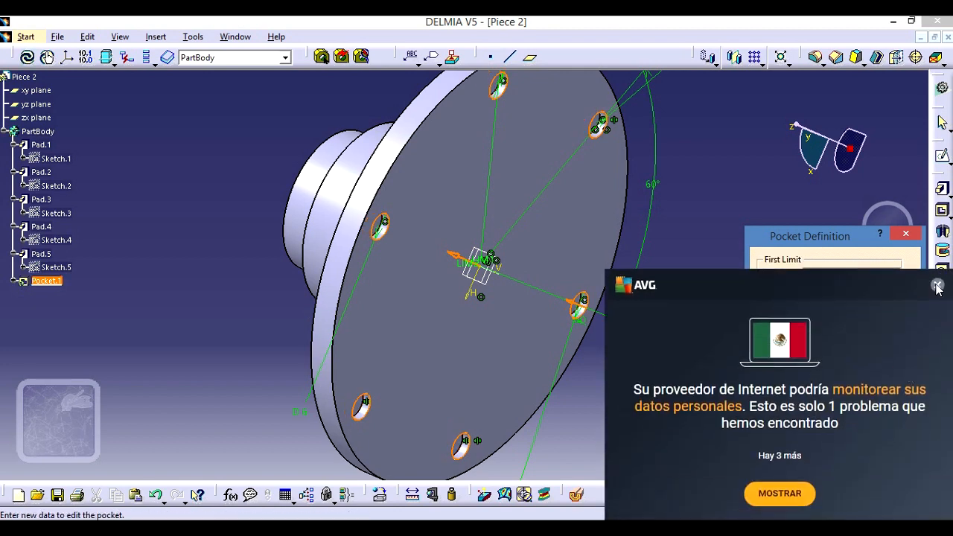
left_click(938, 285)
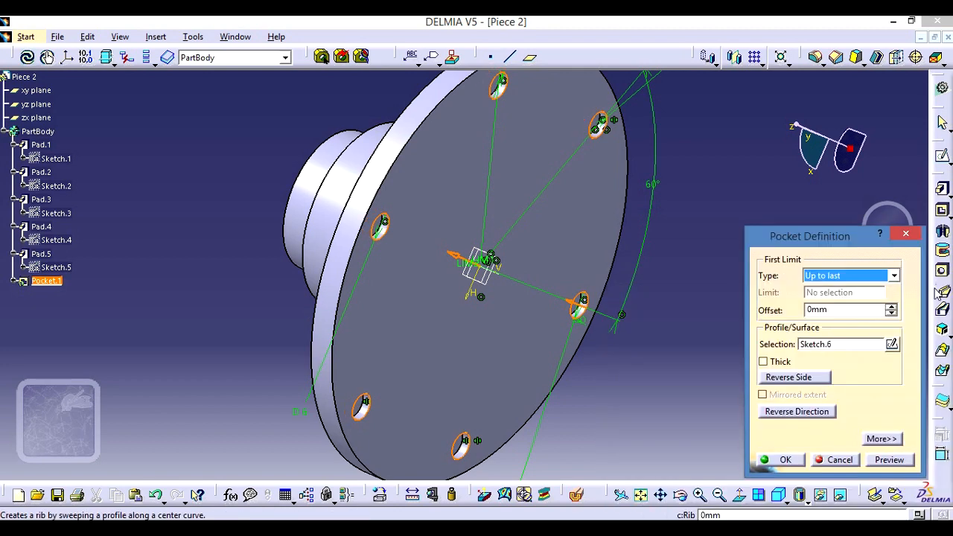
left_click(785, 460)
middle_click_drag(210, 185, 558, 278)
middle_click_drag(747, 214, 737, 245)
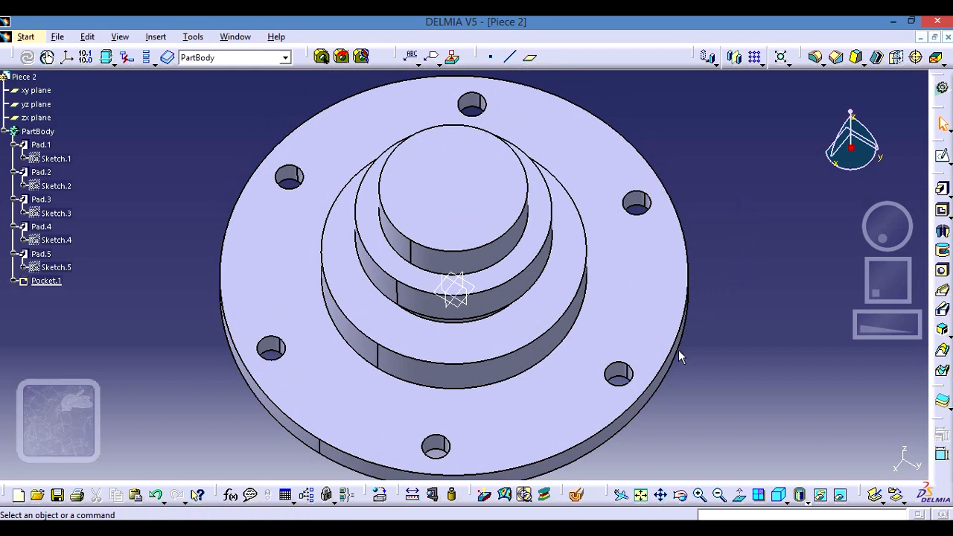
After consulting the Pieza 2.png drawing, sketch an origin-centred circle about 23 mm in diameter on the end face of the smallest boss.
left_click(532, 528)
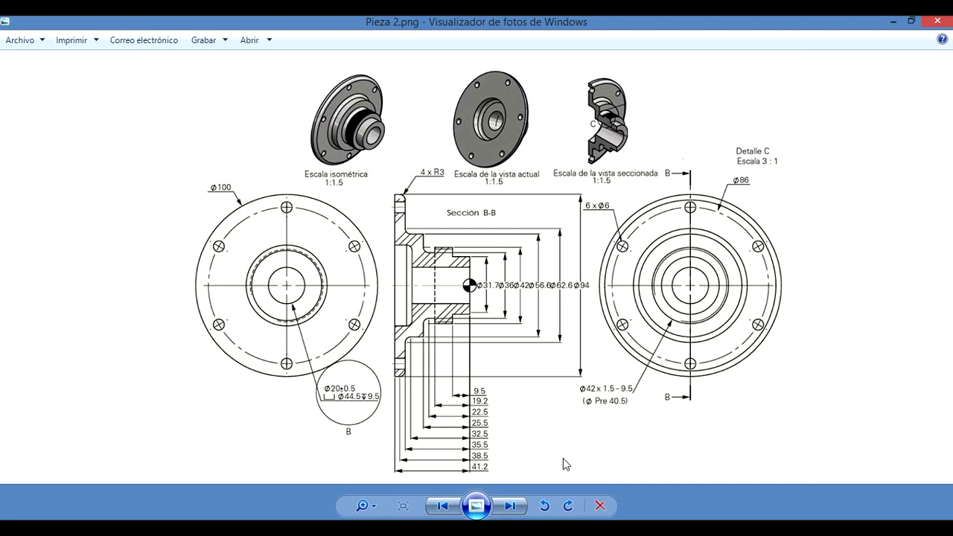
left_click(599, 506)
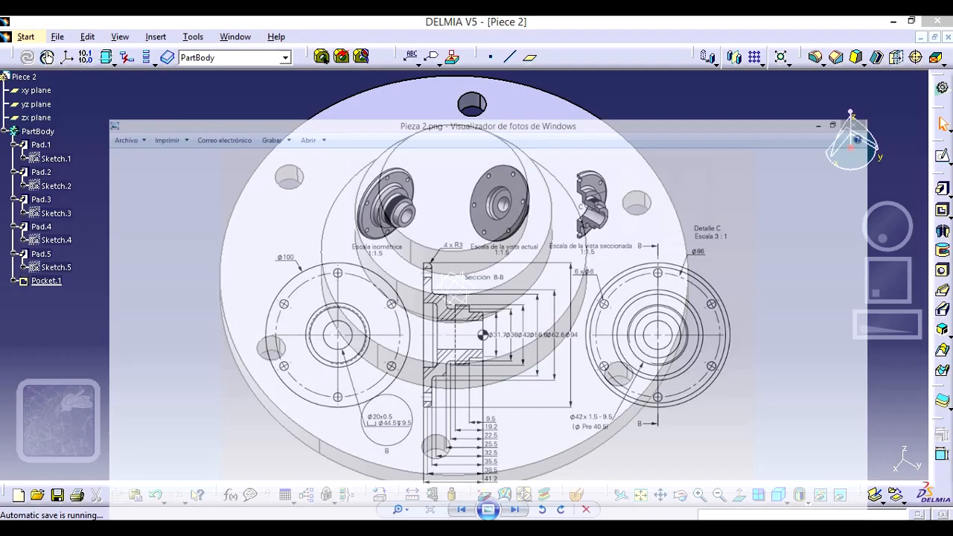
left_click(458, 180)
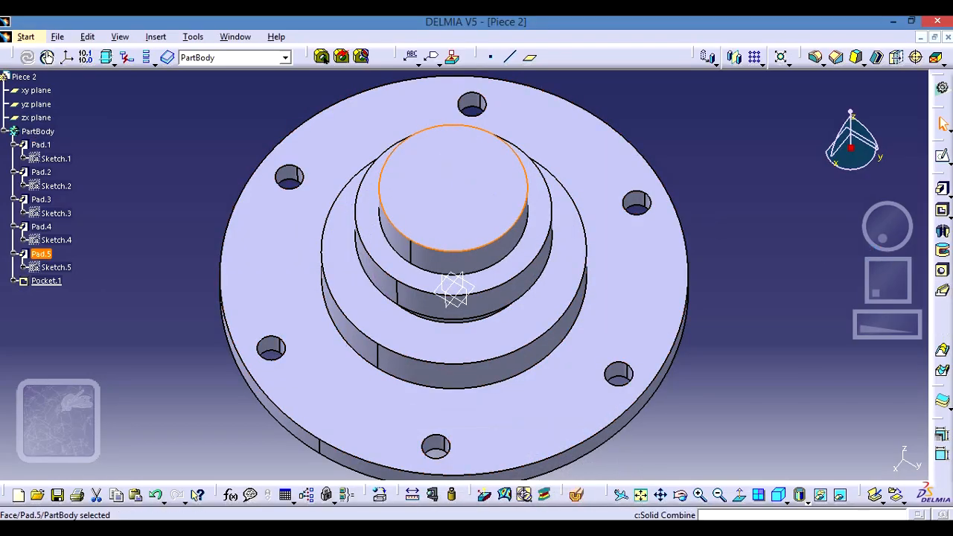
left_click(942, 155)
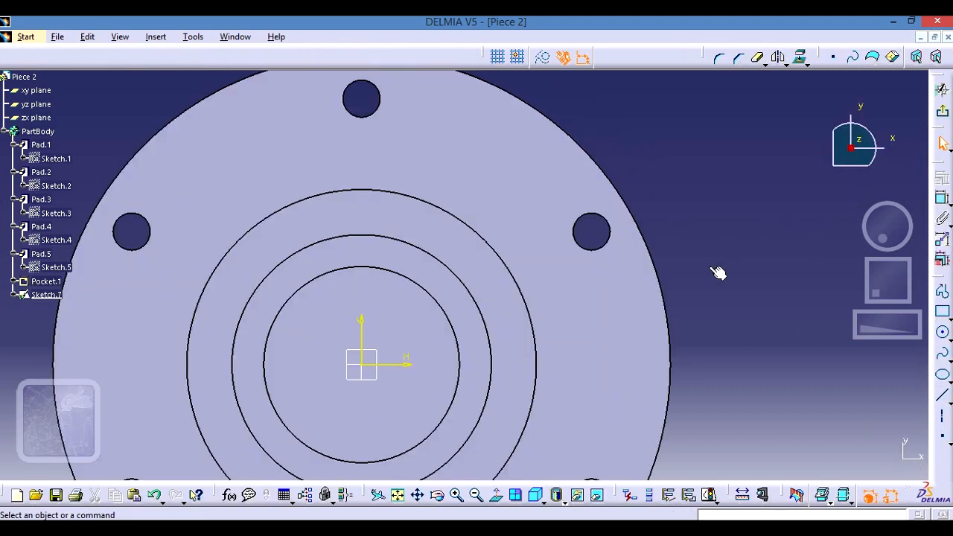
middle_click_drag(717, 270, 725, 180)
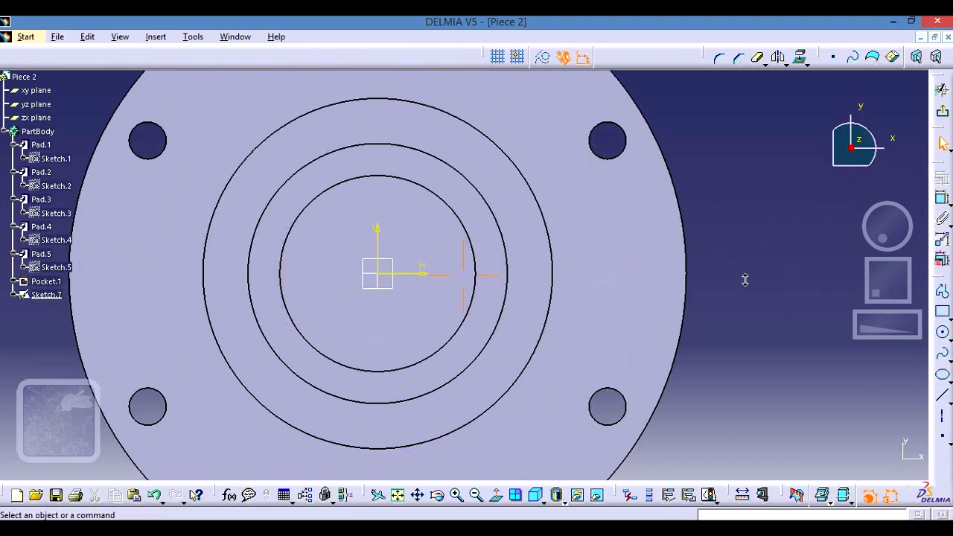
middle_click_drag(744, 277, 743, 293)
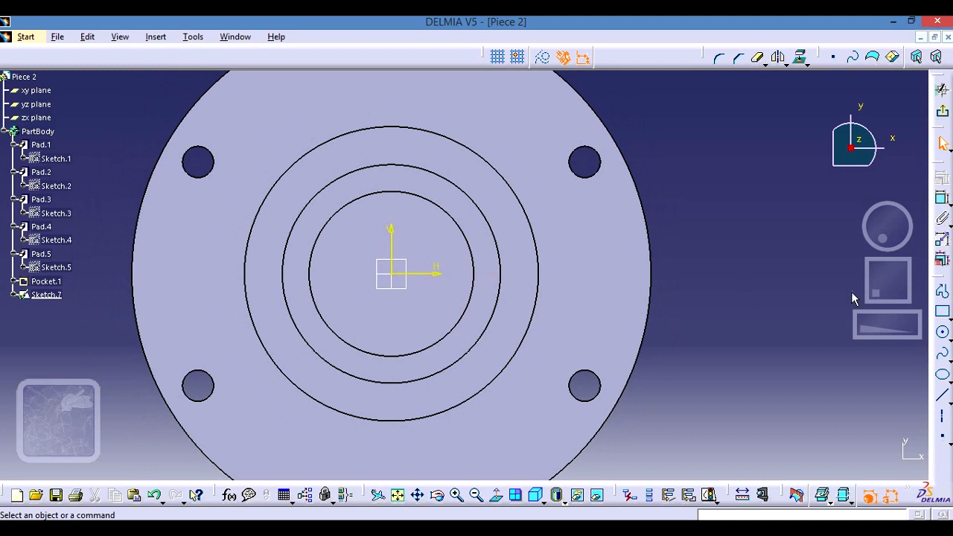
left_click(942, 333)
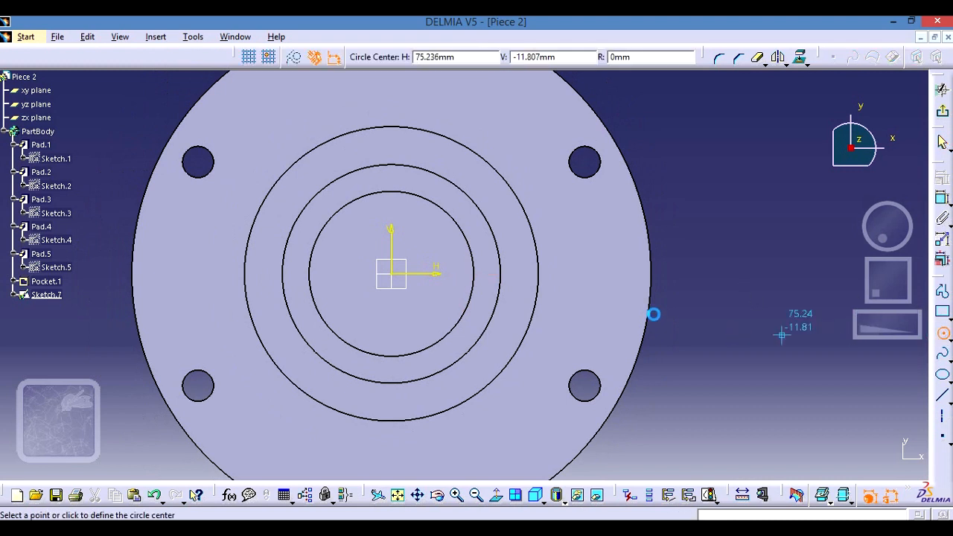
left_click(397, 277)
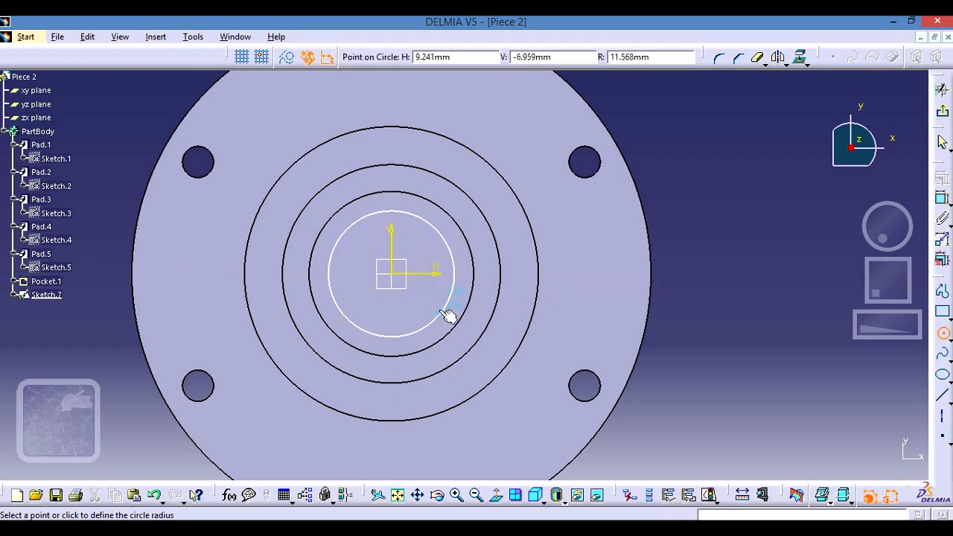
left_click(447, 313)
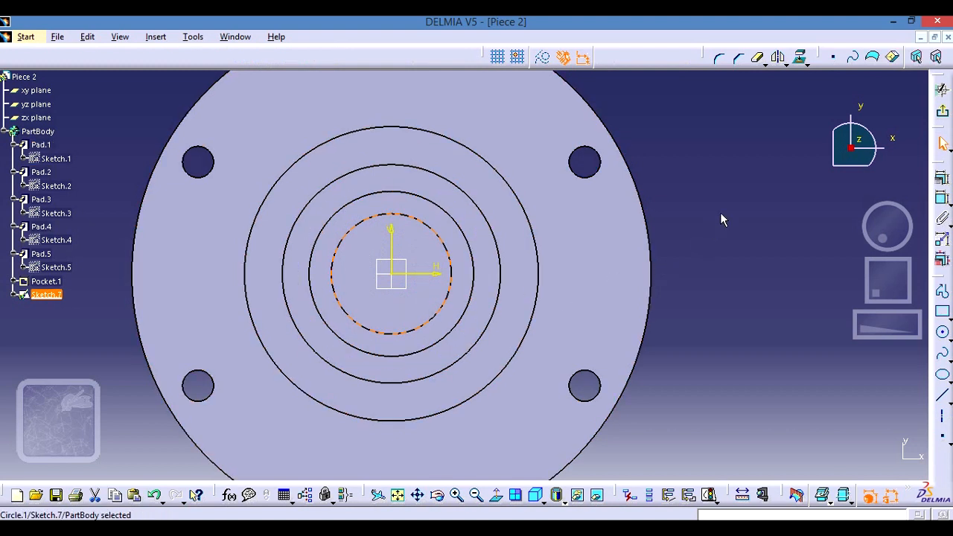
Dimension the bore circle on the boss end face, set its diameter to 20 mm, and exit the sketch.
left_click(941, 203)
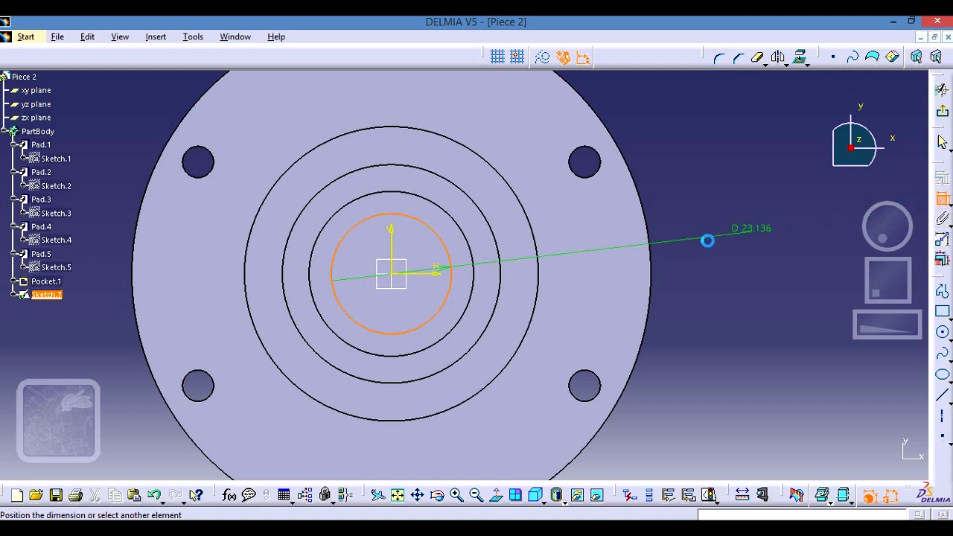
left_click(708, 244)
double_click(708, 241)
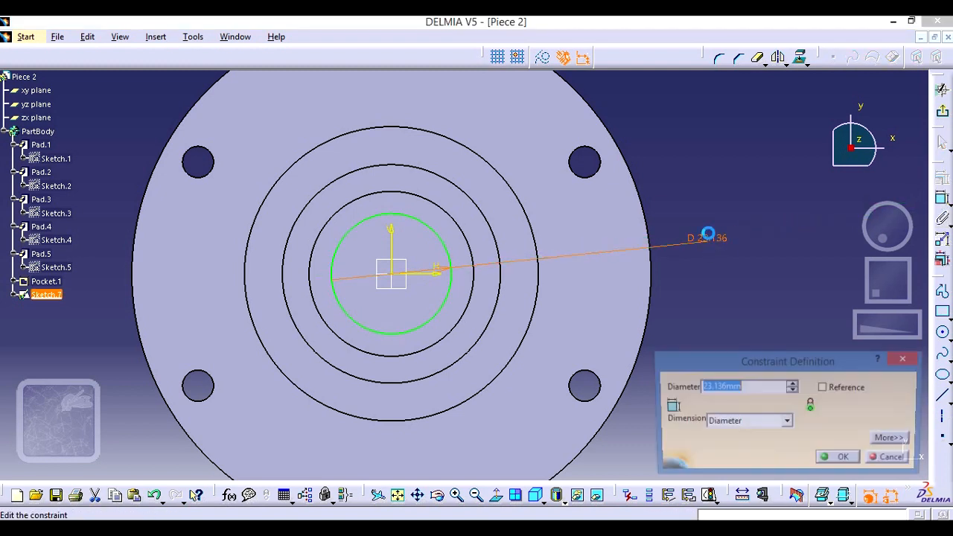
type("20")
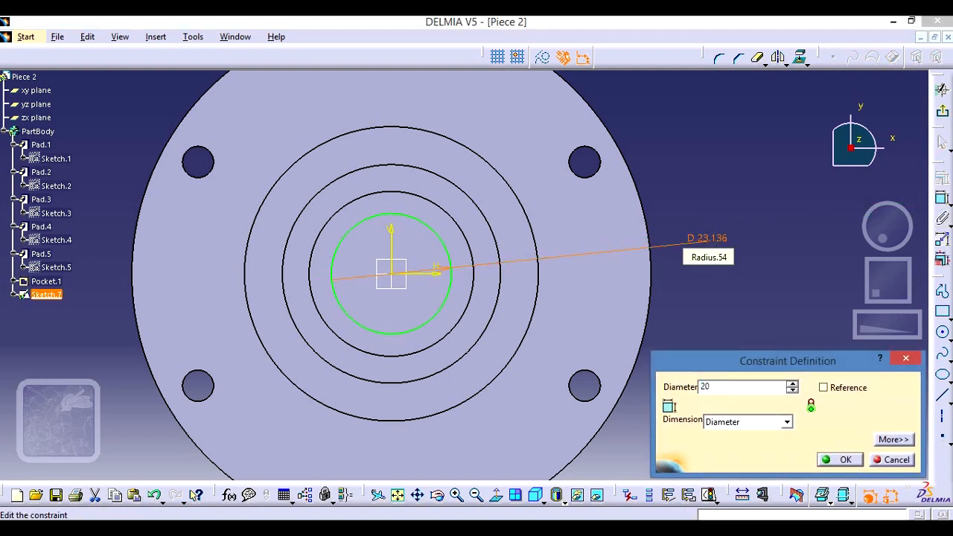
key("Return")
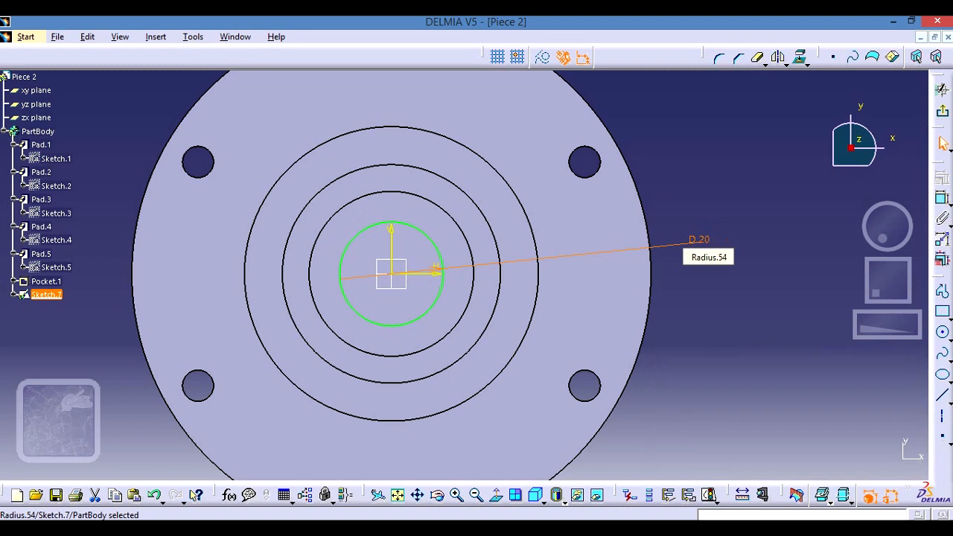
left_click(944, 112)
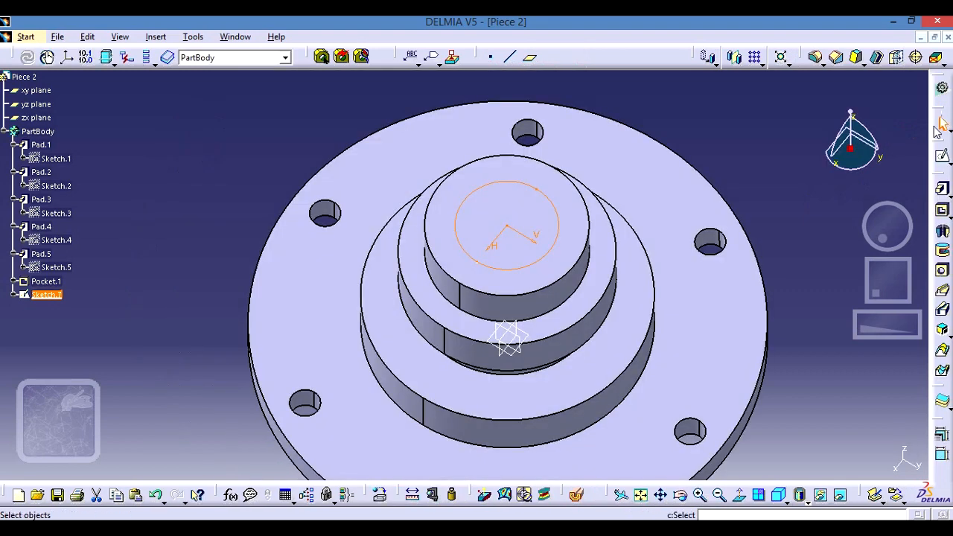
Cut the 20 mm circle as a pocket with limit type Up to last and inspect the central bore.
left_click(943, 213)
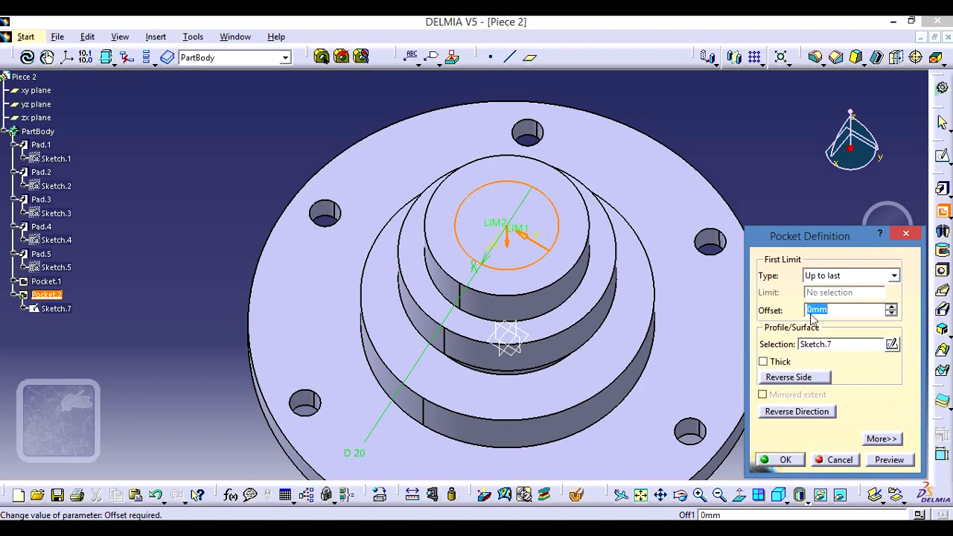
left_click(790, 461)
middle_click_drag(755, 154, 633, 244)
middle_click_drag(791, 127, 440, 420)
middle_click_drag(453, 190, 523, 192)
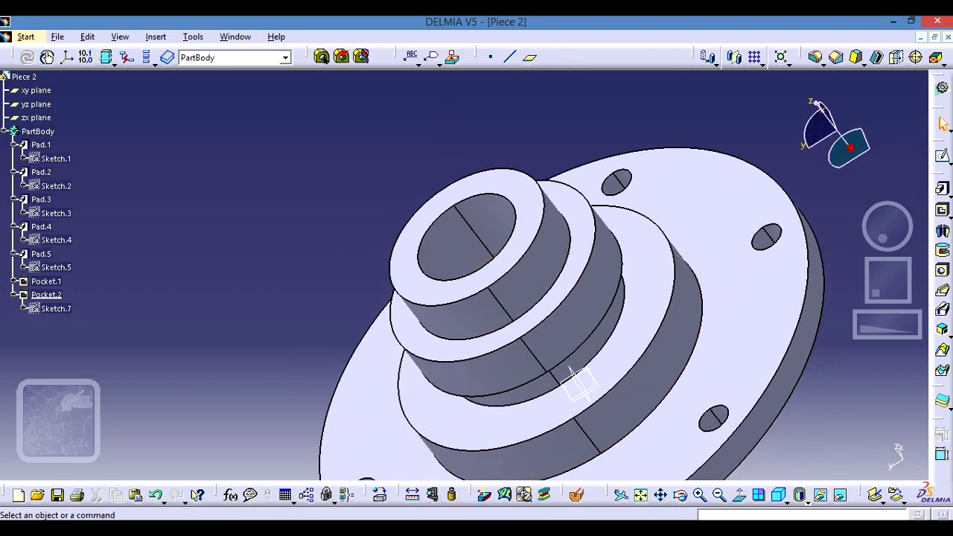
After consulting the Pieza 2.png drawing, sketch an origin-centred circle about 63 mm in diameter on the flange's flat back face.
key("alt+Tab")
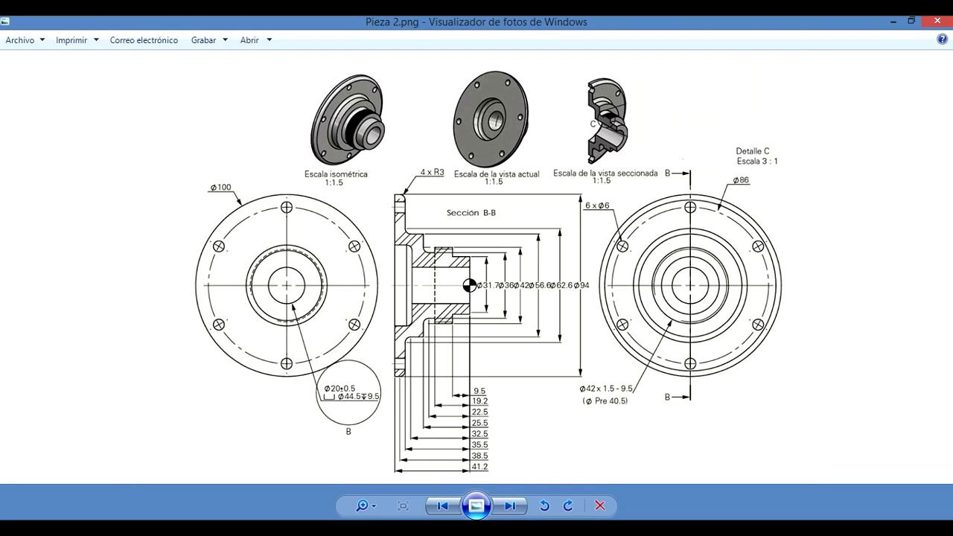
key("alt+Tab")
middle_click_drag(776, 365, 395, 251)
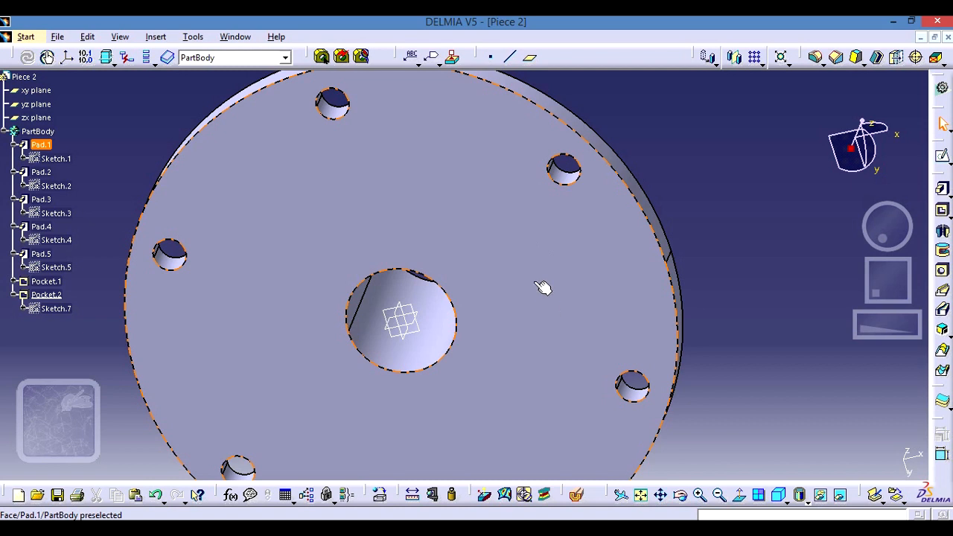
left_click(517, 239)
left_click(942, 156)
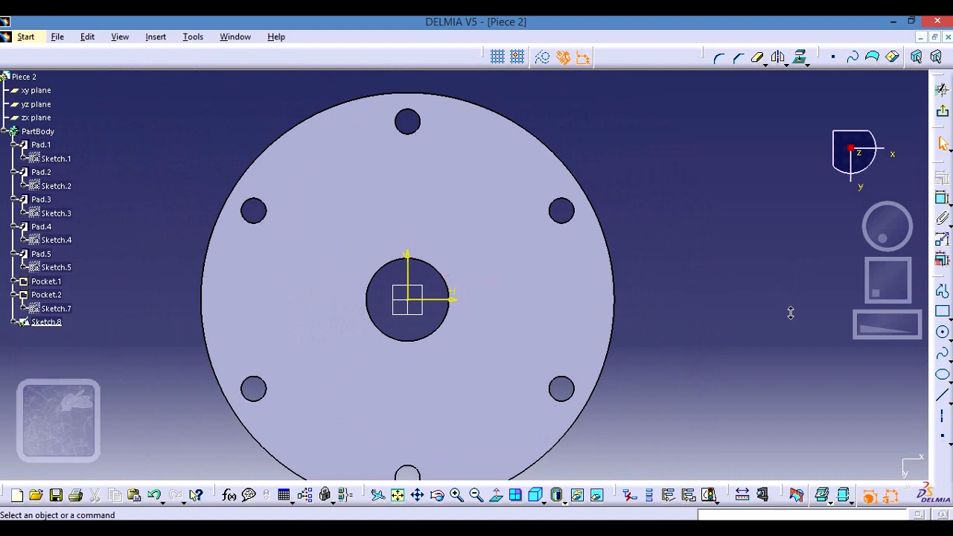
middle_click_drag(684, 379, 713, 330)
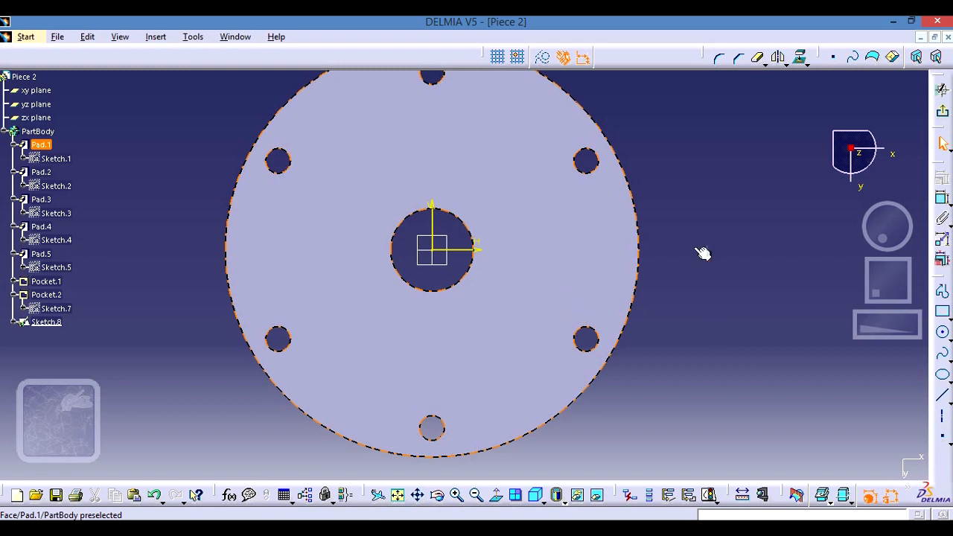
left_click(944, 334)
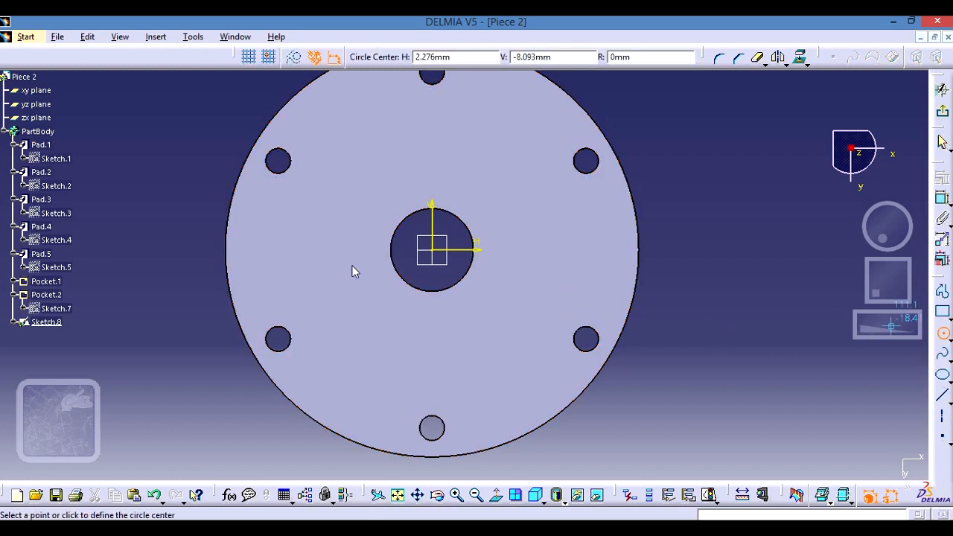
left_click(435, 251)
left_click(541, 342)
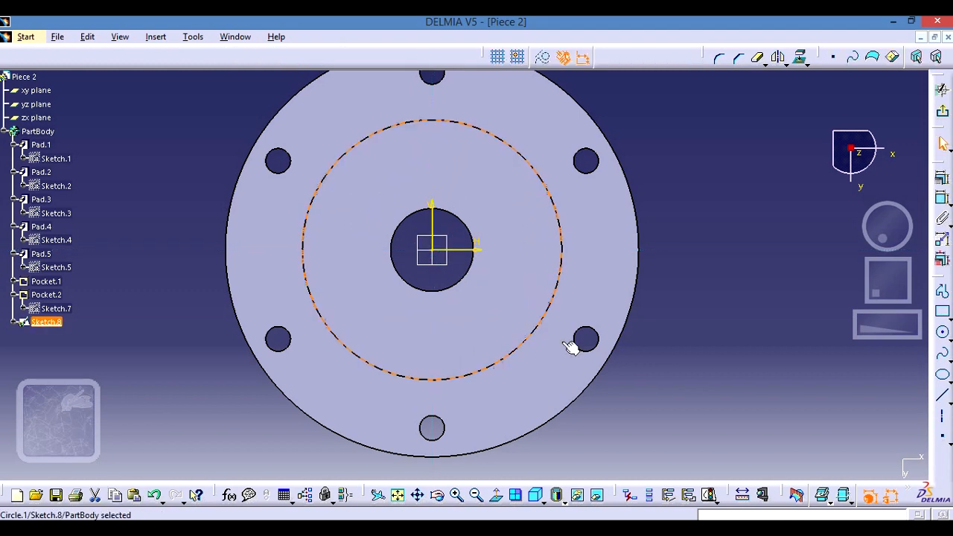
Check the counterbore size in the Pieza 2.png drawing, set the back-face circle's diameter to 44.5 mm, and exit the sketch.
left_click(533, 528)
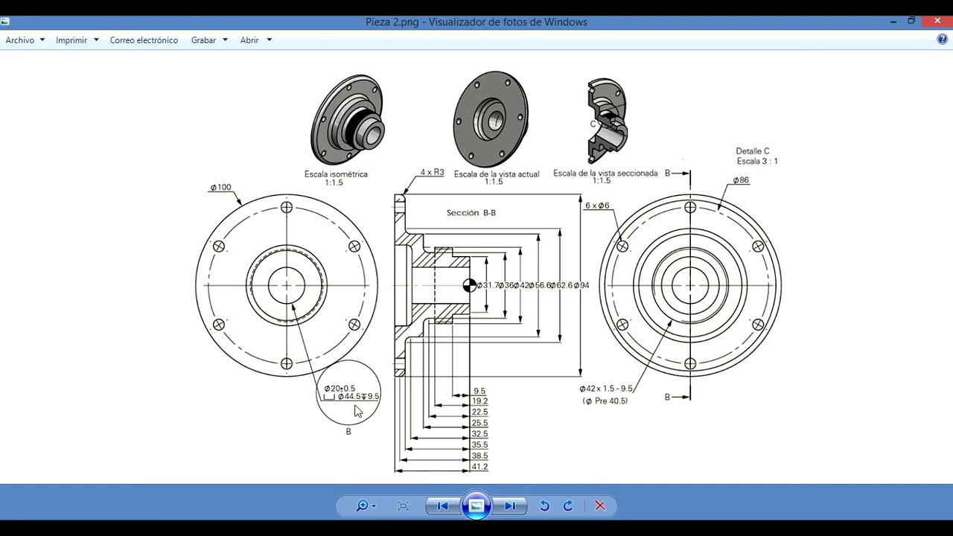
left_click(521, 528)
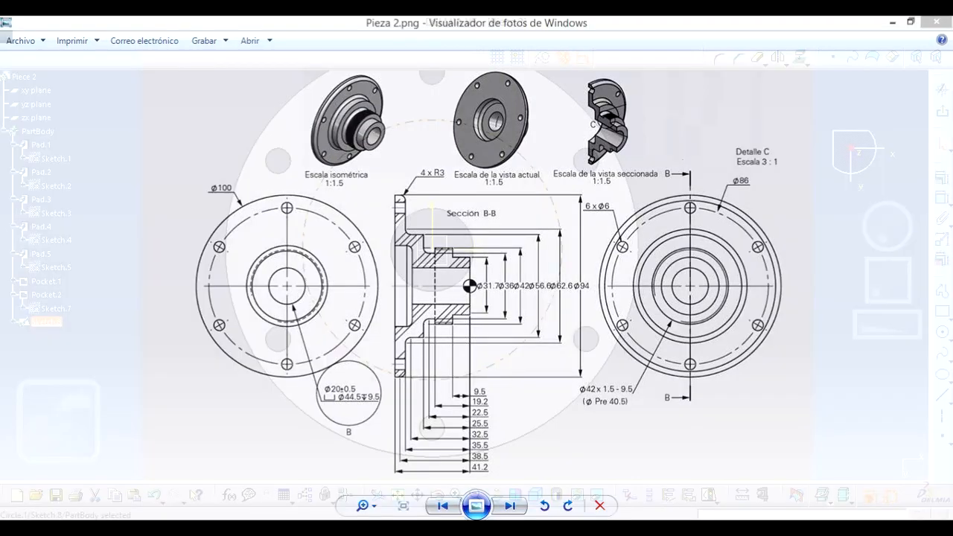
left_click(944, 201)
left_click(682, 204)
double_click(680, 198)
type("44.5mm")
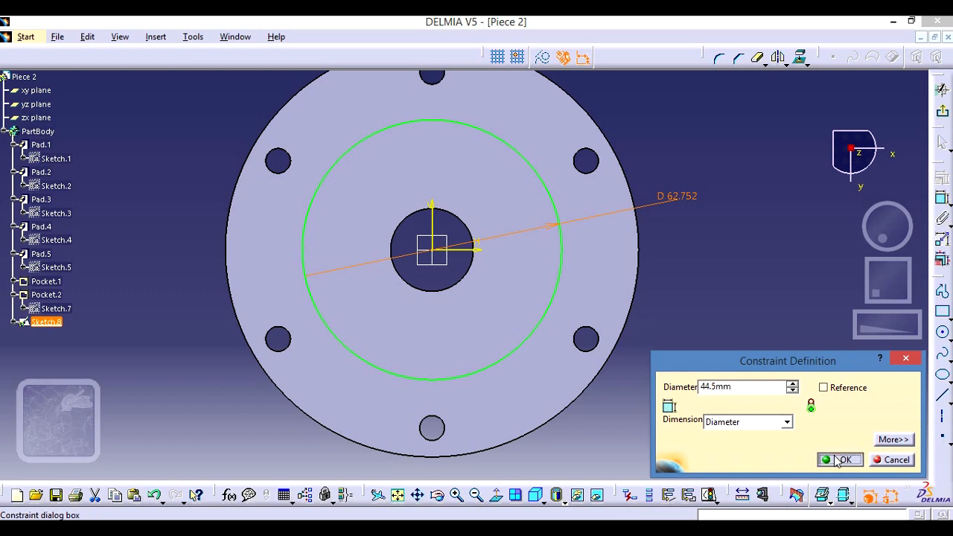
left_click(836, 460)
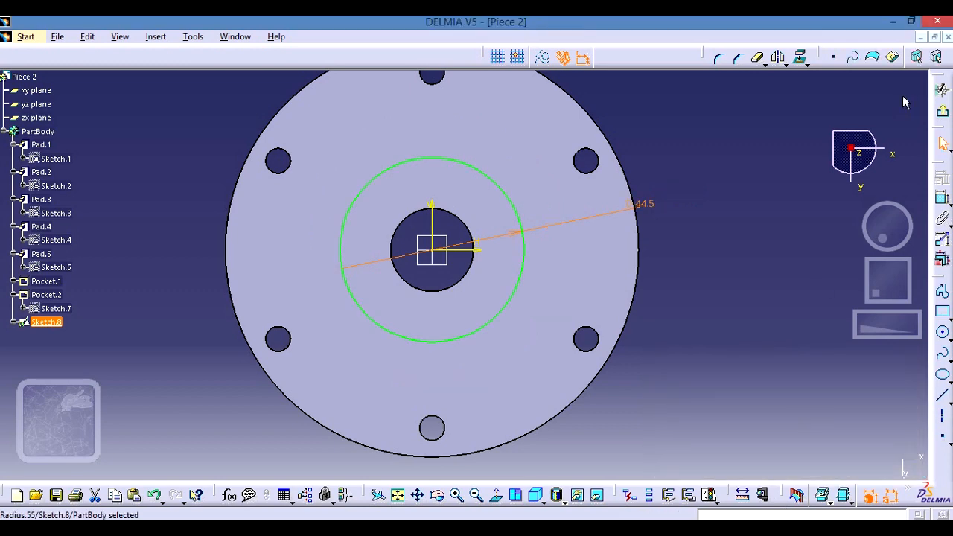
left_click(944, 112)
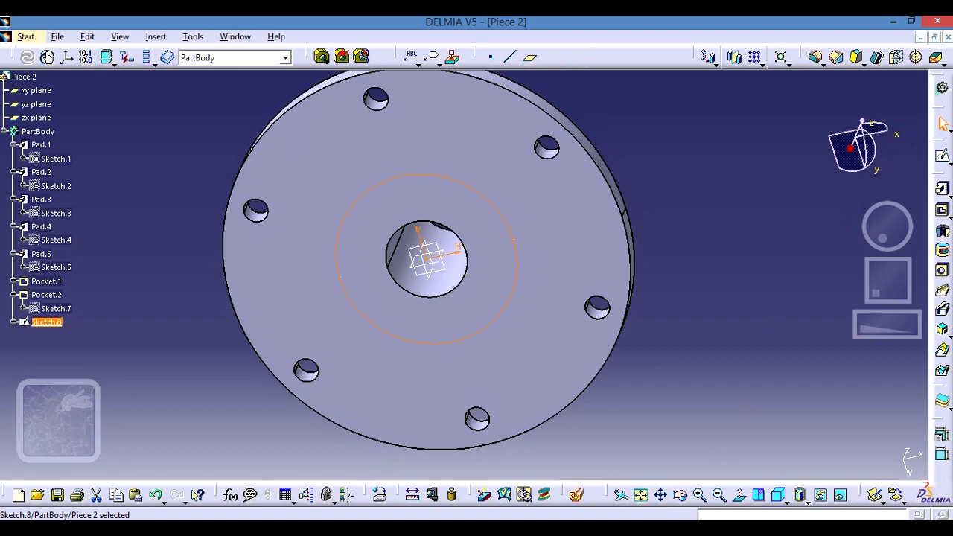
Check the counterbore depth in the drawing and pocket the 44.5 mm circle with limit type Dimension and a 9.5 mm depth.
key("alt+Tab")
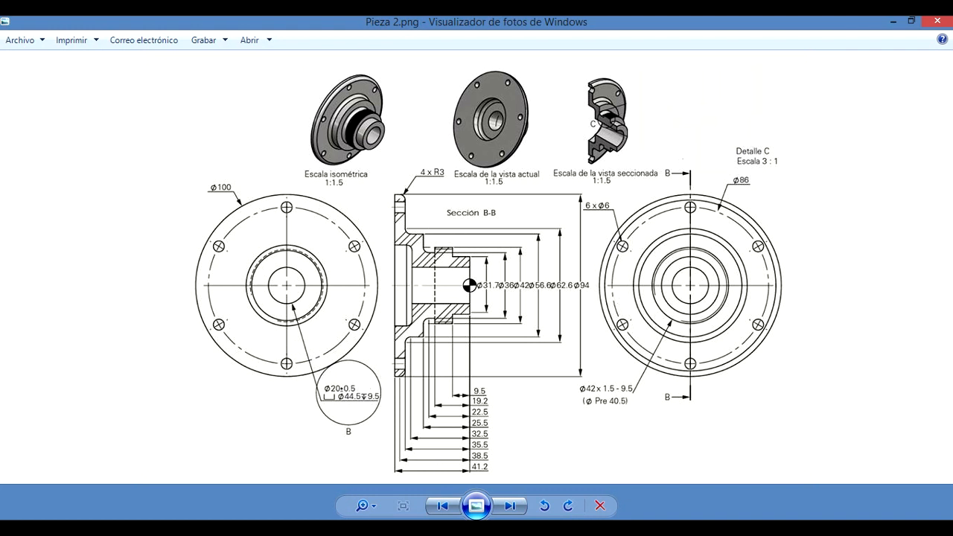
left_click(532, 529)
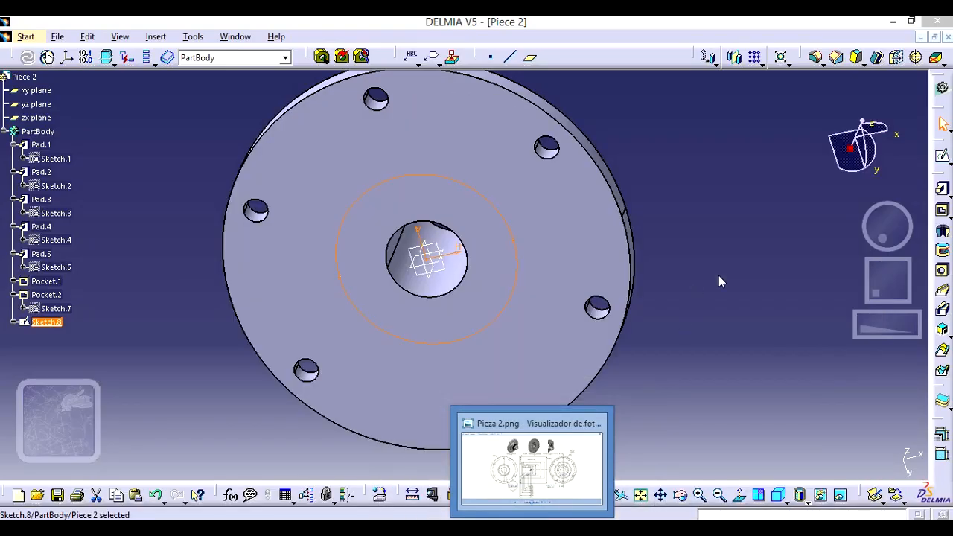
left_click(942, 211)
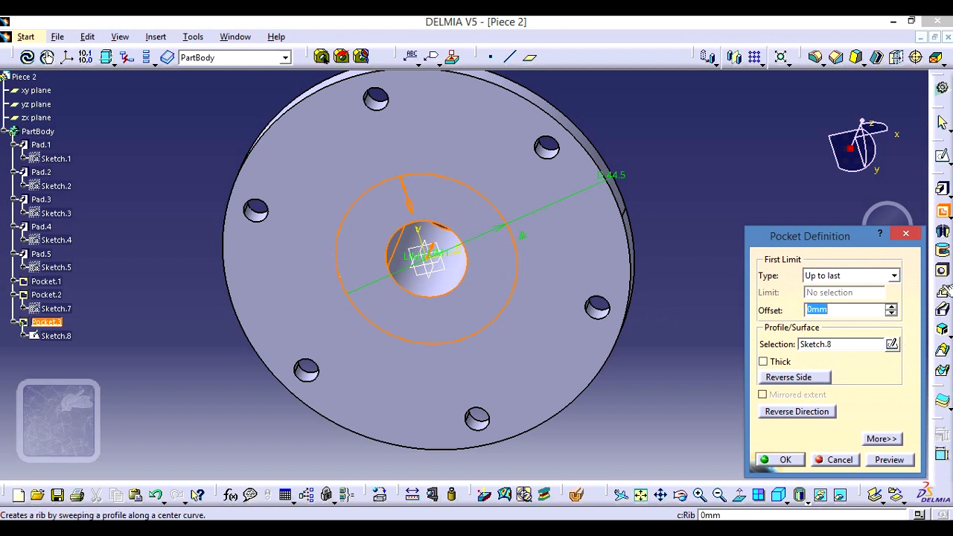
left_click(894, 276)
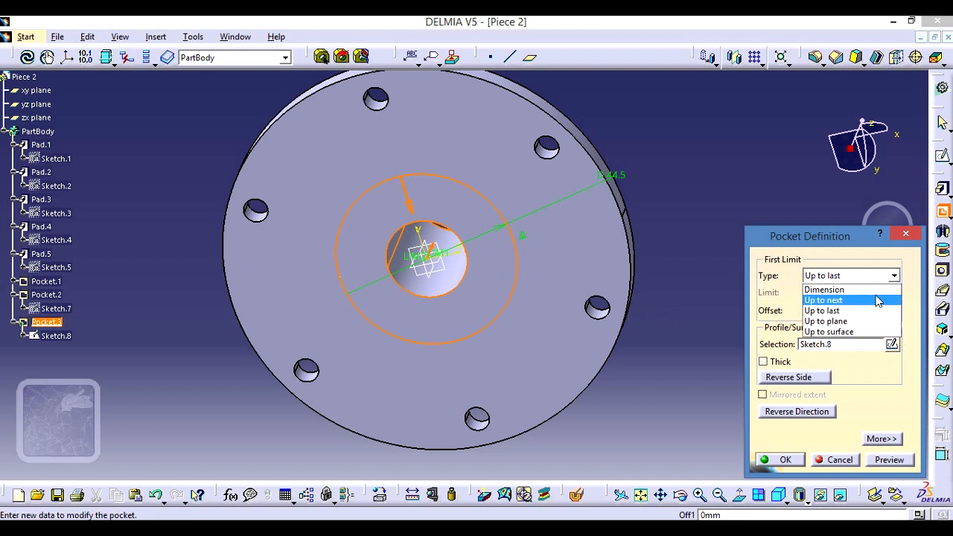
left_click(869, 290)
left_click(853, 294)
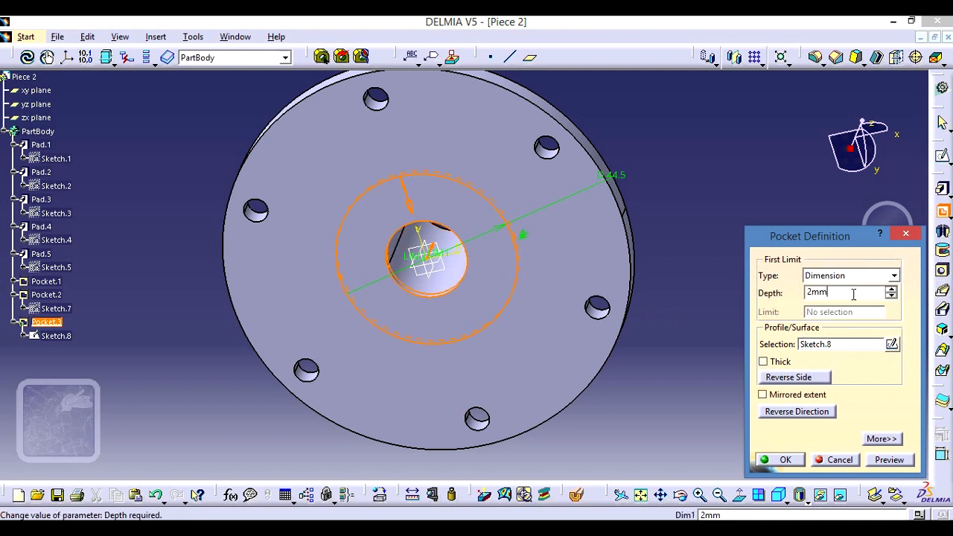
key("BackSpace")
key("BackSpace")
key("BackSpace")
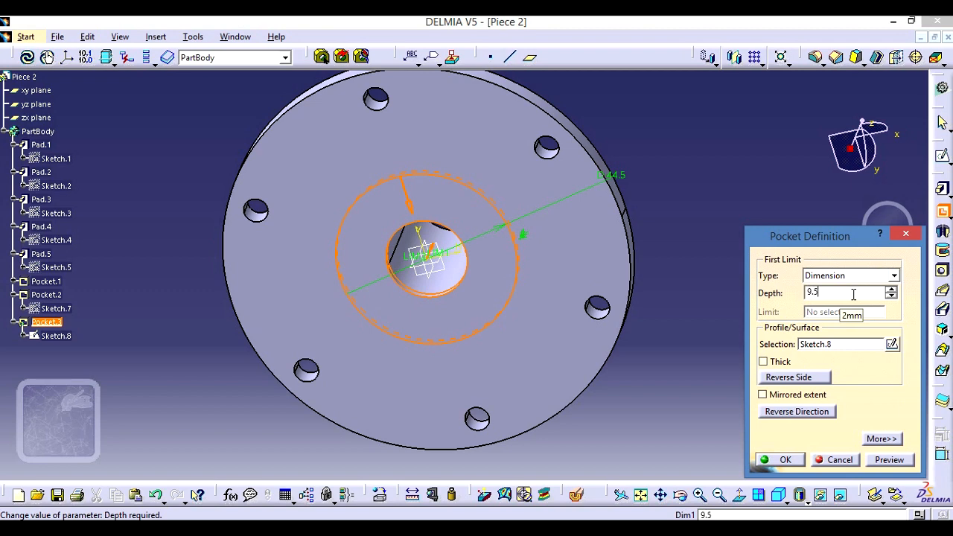
left_click(778, 459)
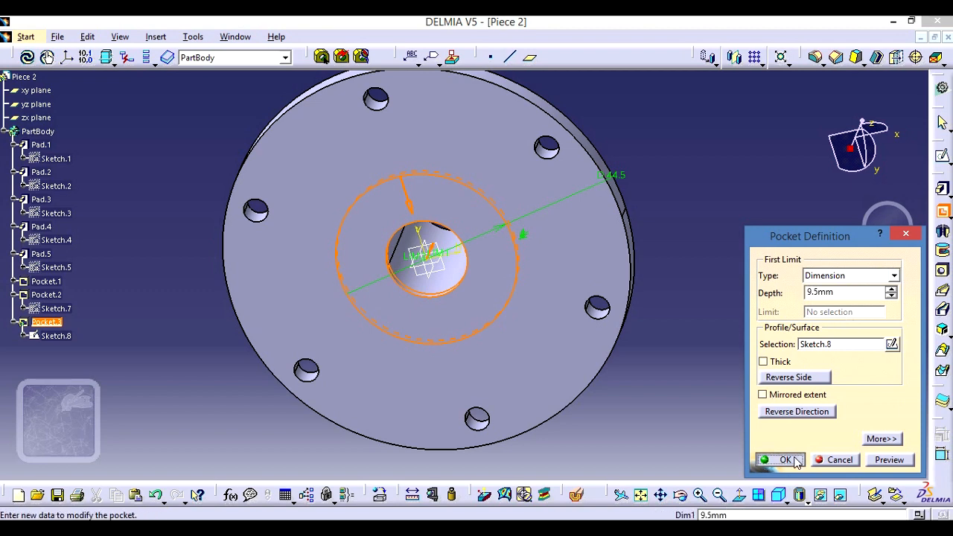
middle_click_drag(724, 239, 341, 352)
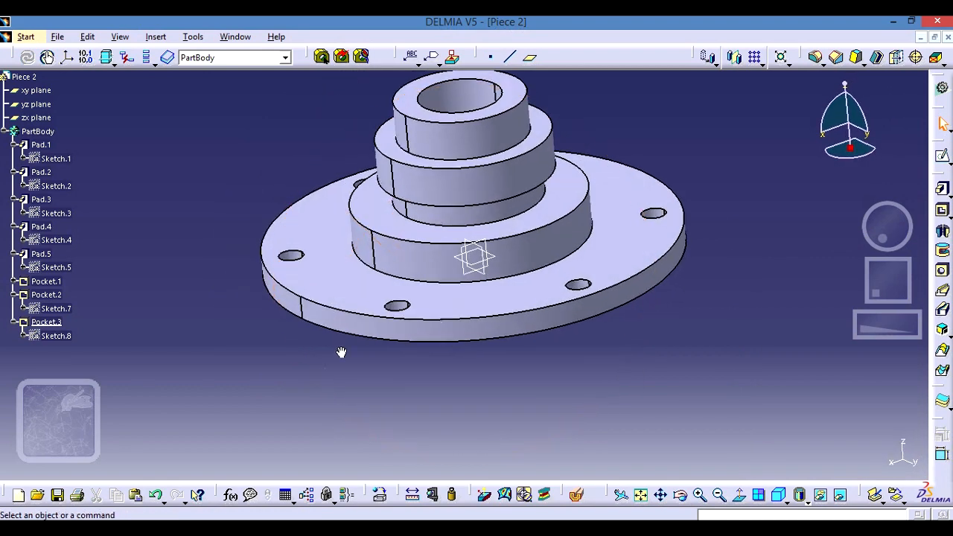
middle_click_drag(721, 308, 715, 359)
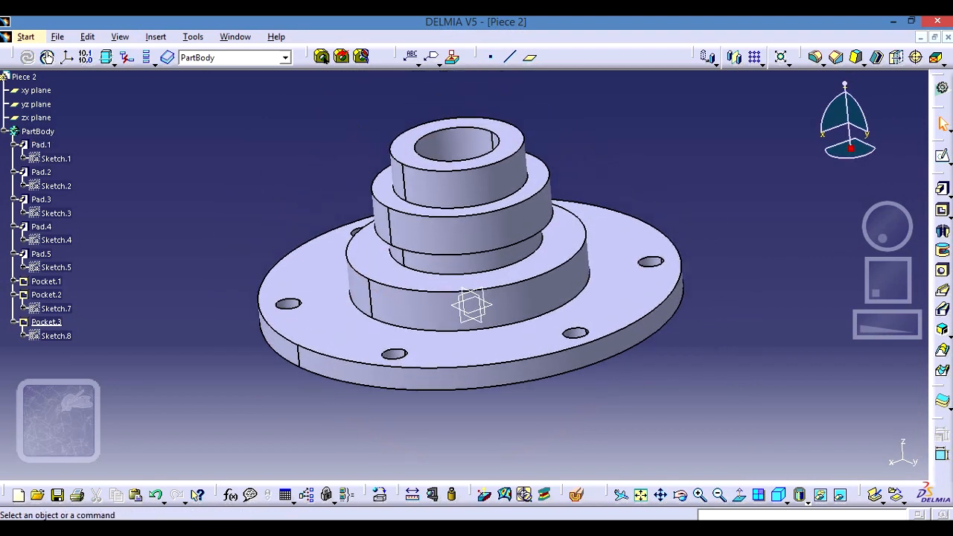
key("alt+Tab")
left_click(817, 59)
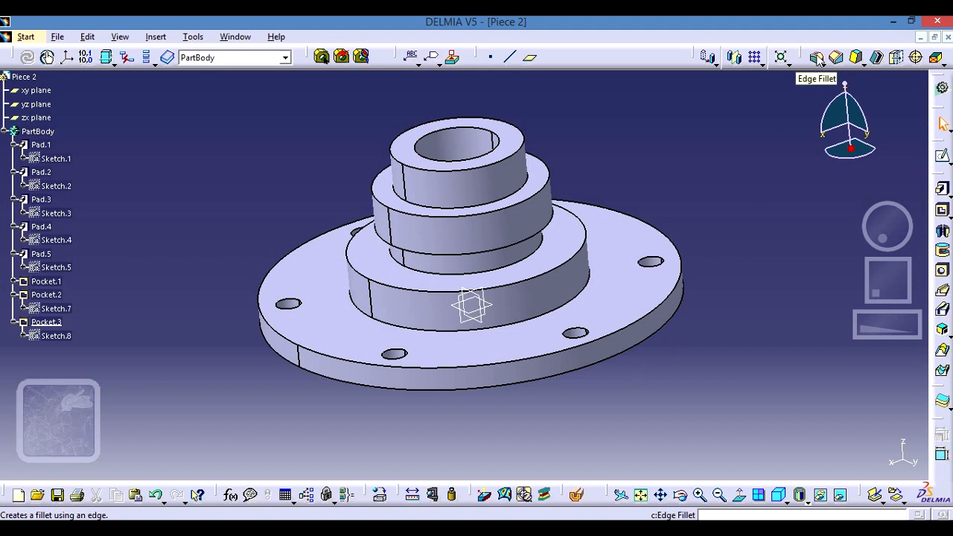
left_click(817, 60)
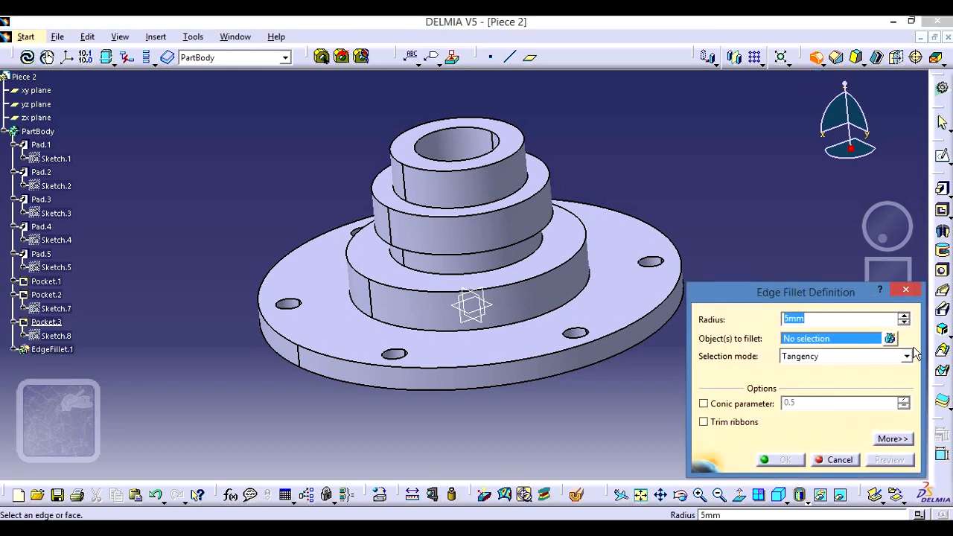
left_click(905, 289)
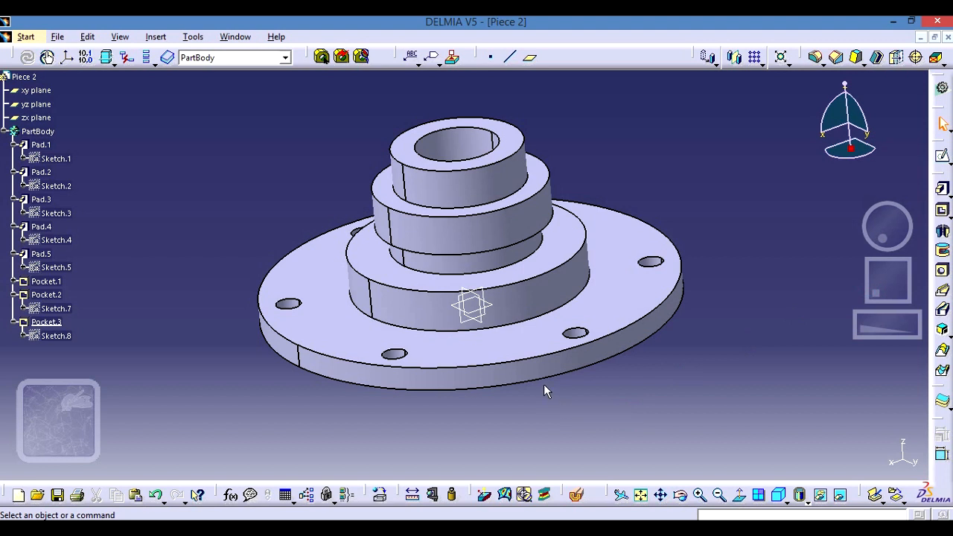
Check the fillet radius in the Pieza 2.png drawing and round the flange disc's outer front edge with a 3 mm edge fillet.
left_click(542, 362)
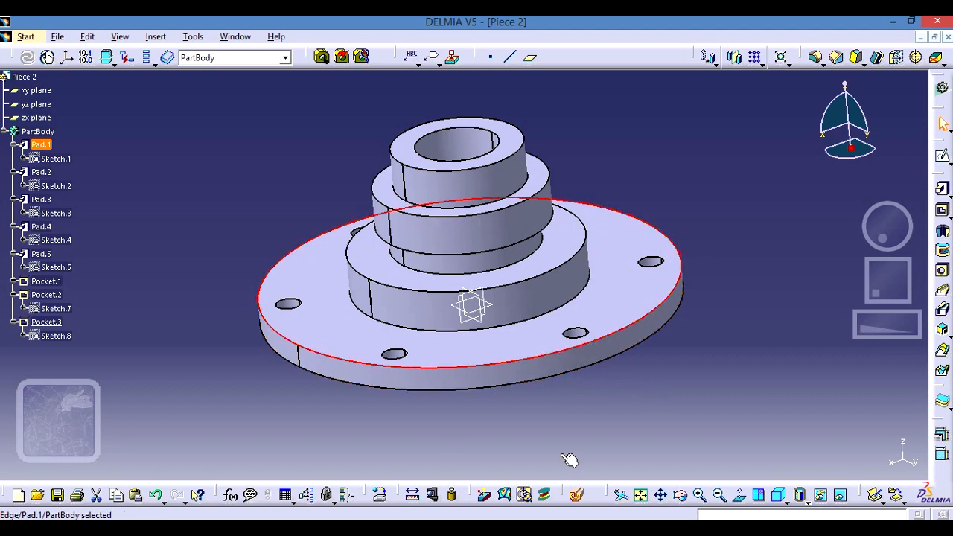
key("alt+Tab")
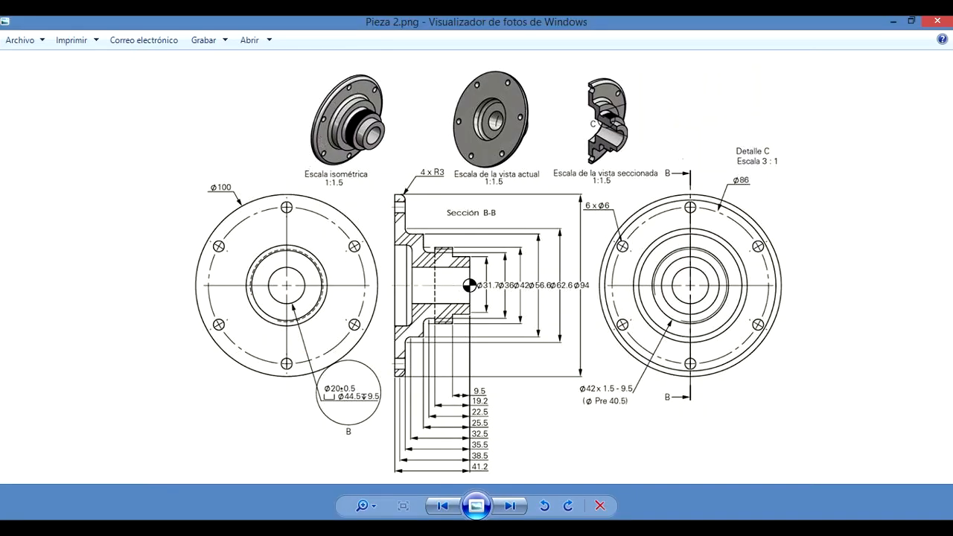
key("alt+Tab")
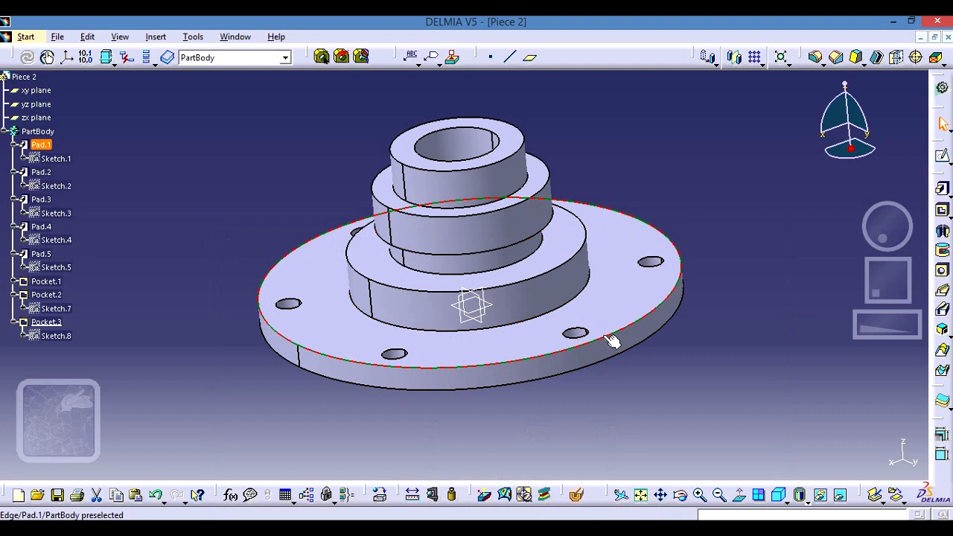
left_click(616, 336)
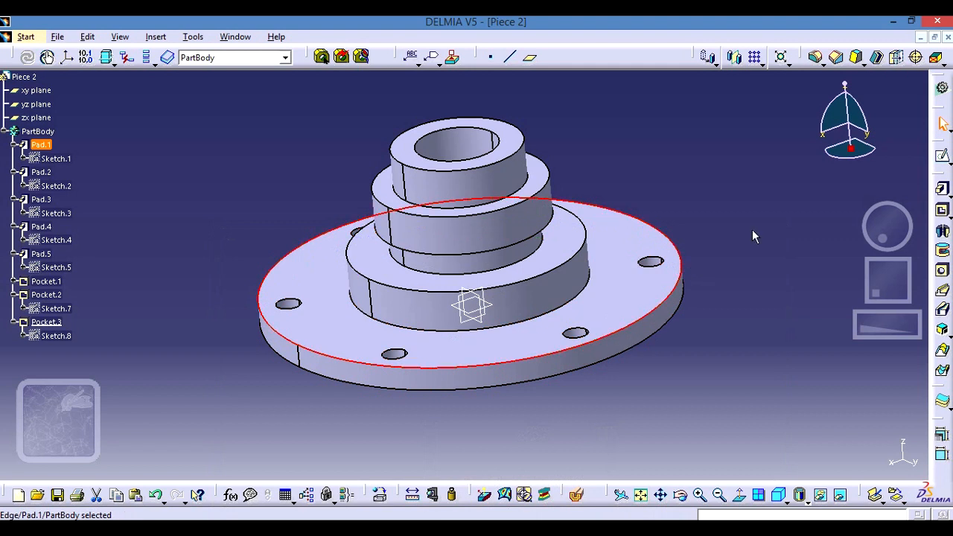
left_click(816, 58)
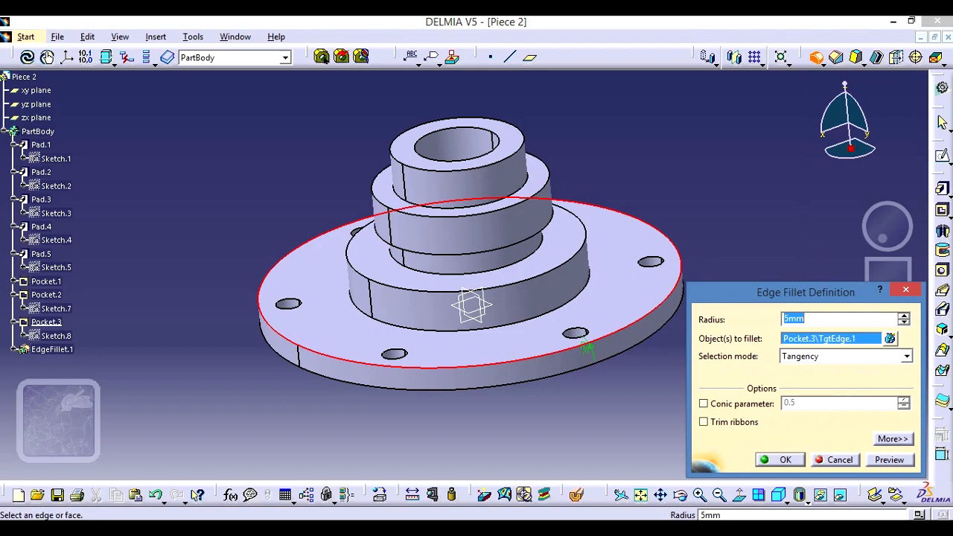
key("alt+Tab")
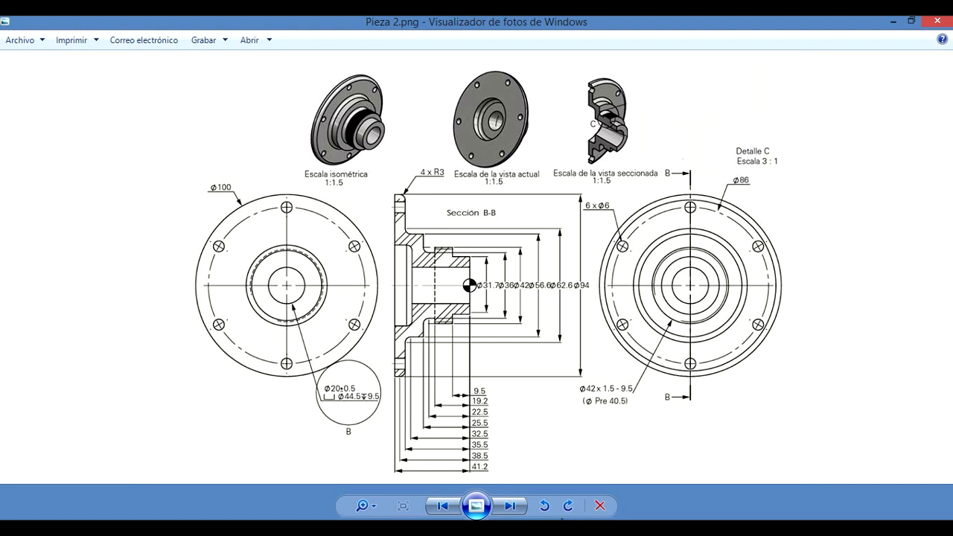
mouse_move(532, 527)
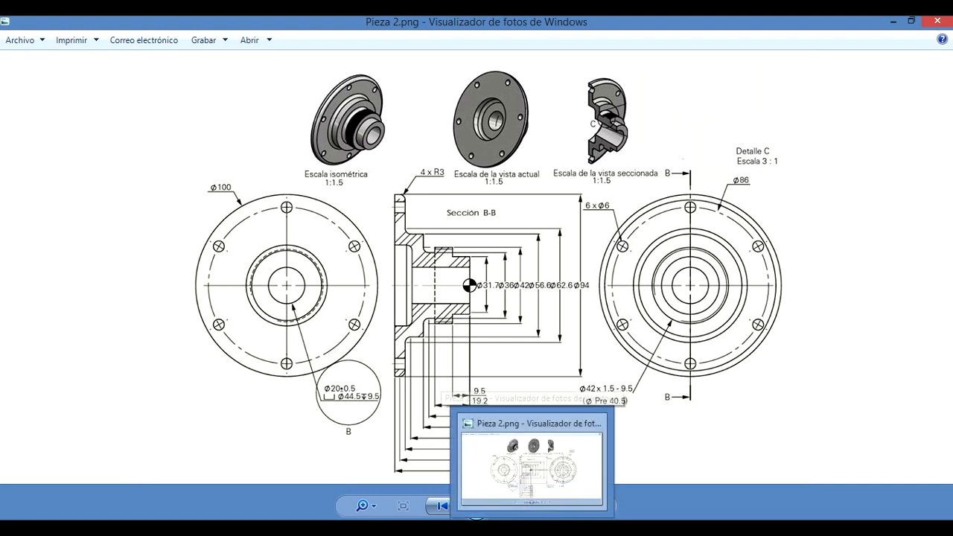
left_click(532, 527)
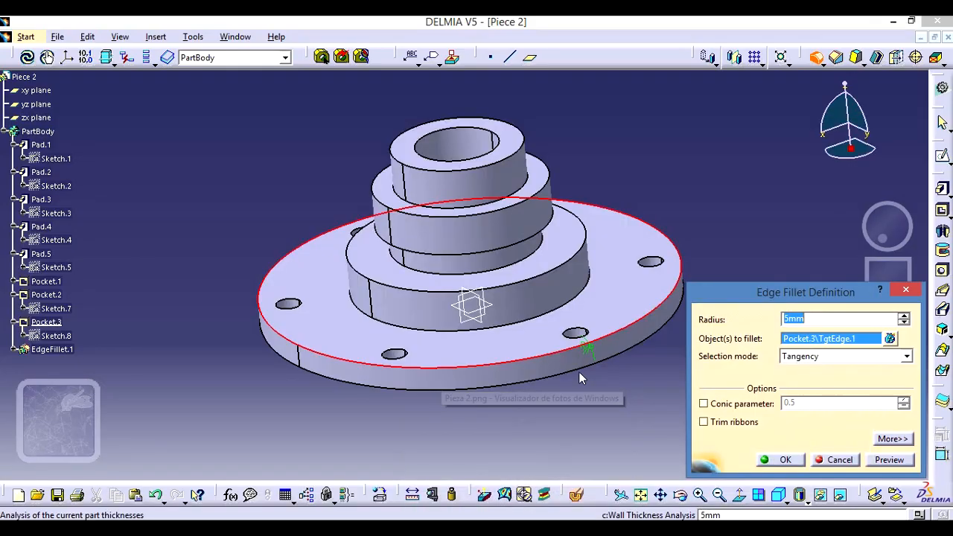
type("3")
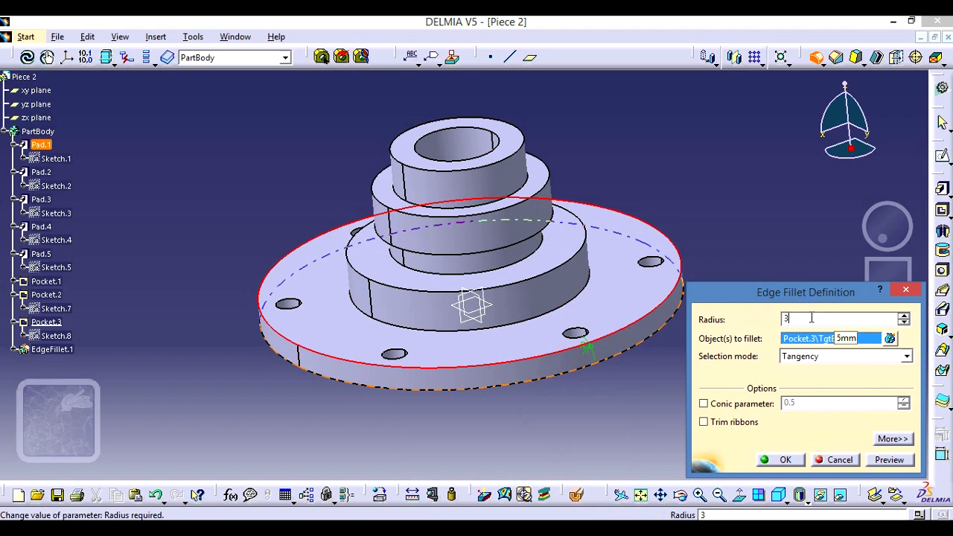
left_click(785, 460)
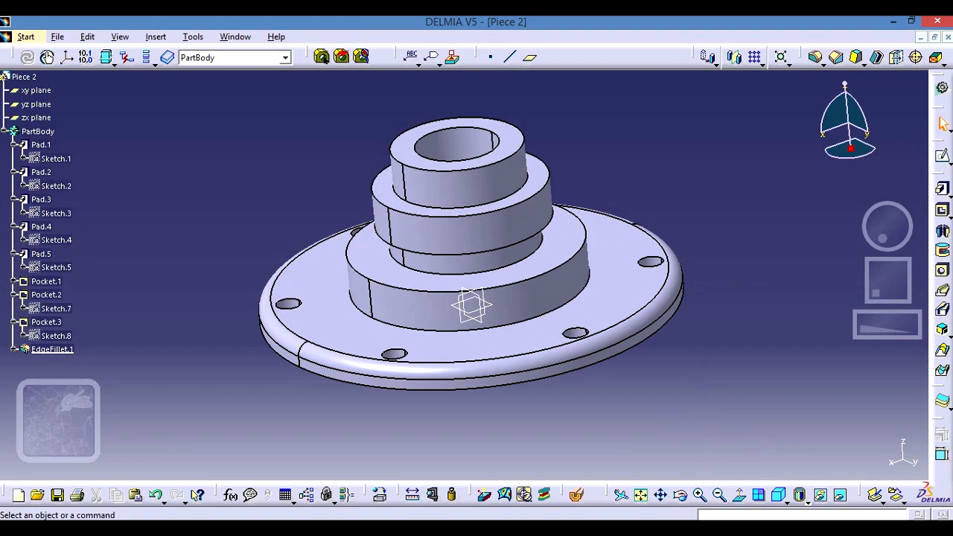
Consult the Pieza 2.png drawing again and apply a 3 mm edge fillet where the widest hub step meets the flange disc.
left_click(521, 527)
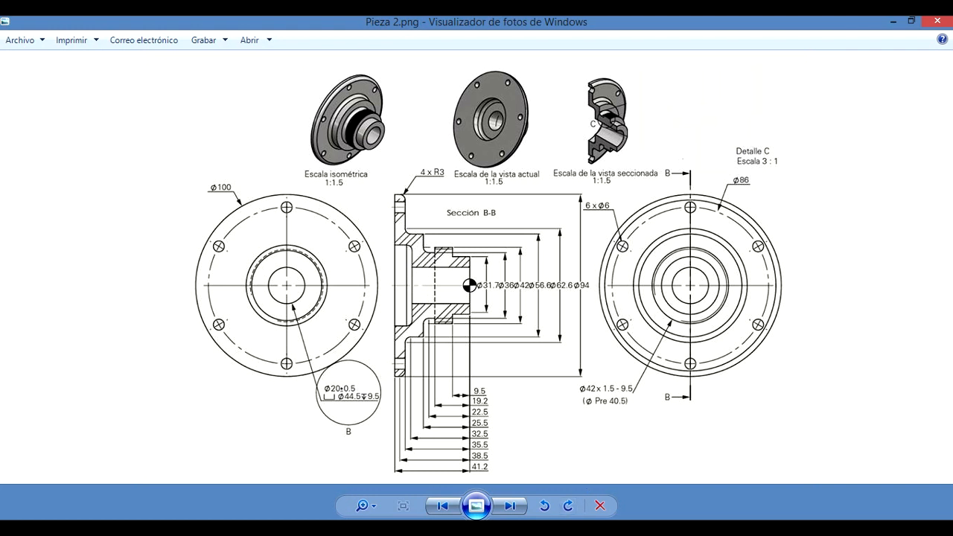
left_click(532, 520)
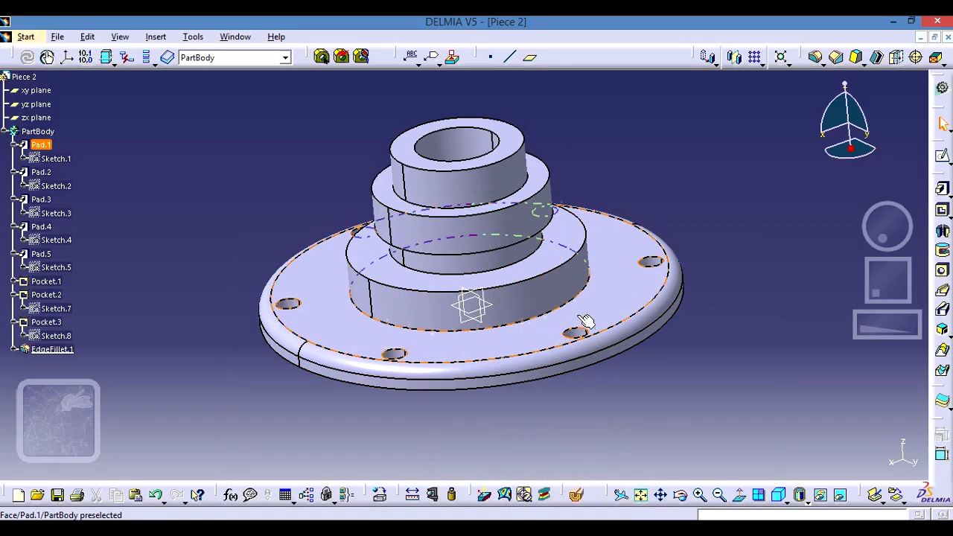
left_click(568, 275)
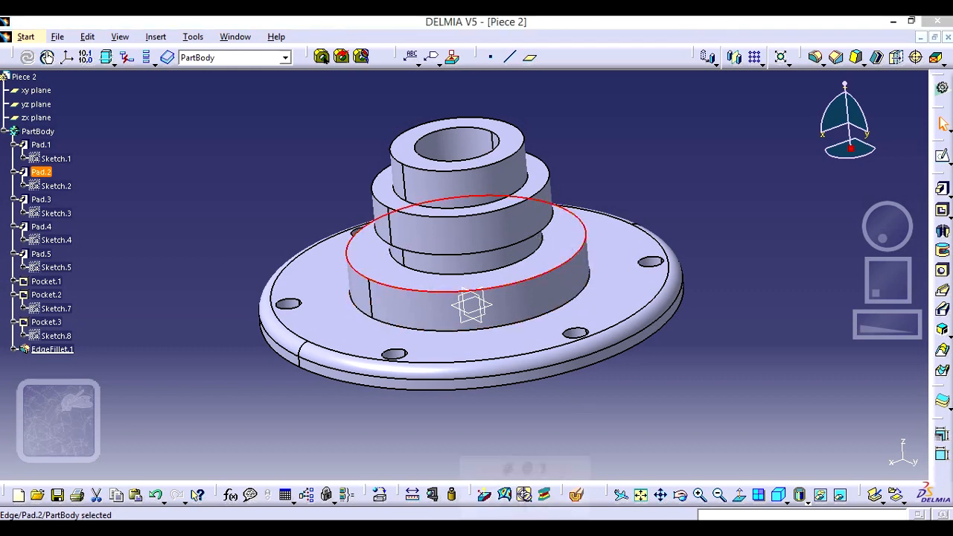
key("alt+Tab")
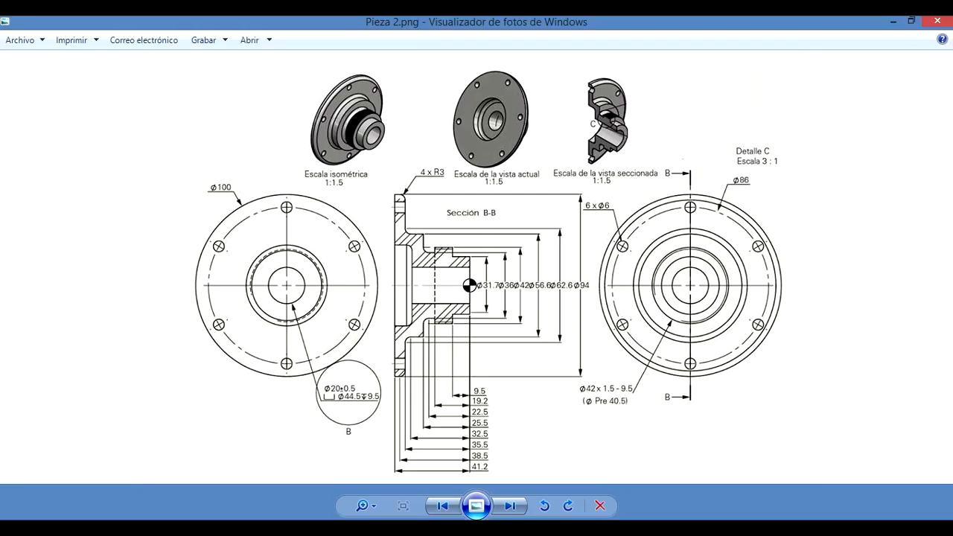
key("alt+Tab")
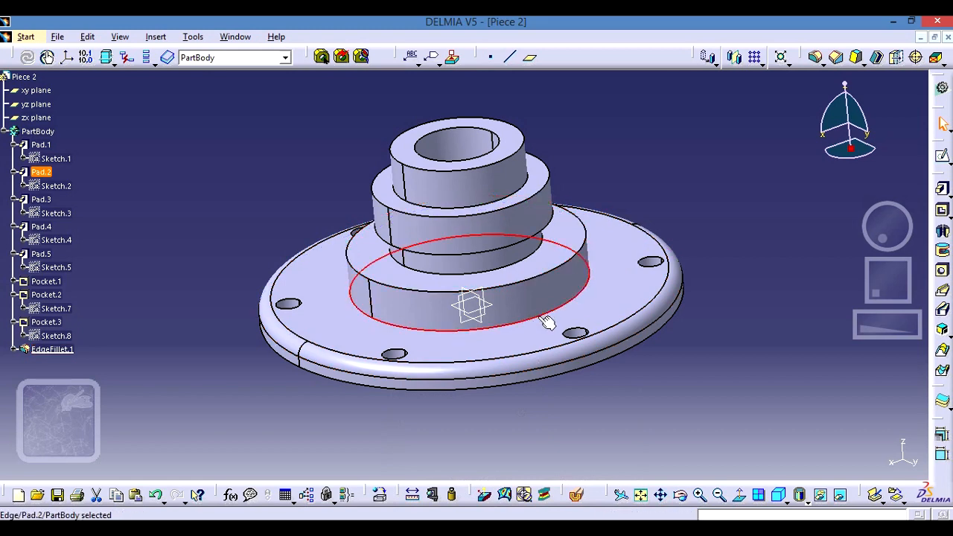
left_click(815, 58)
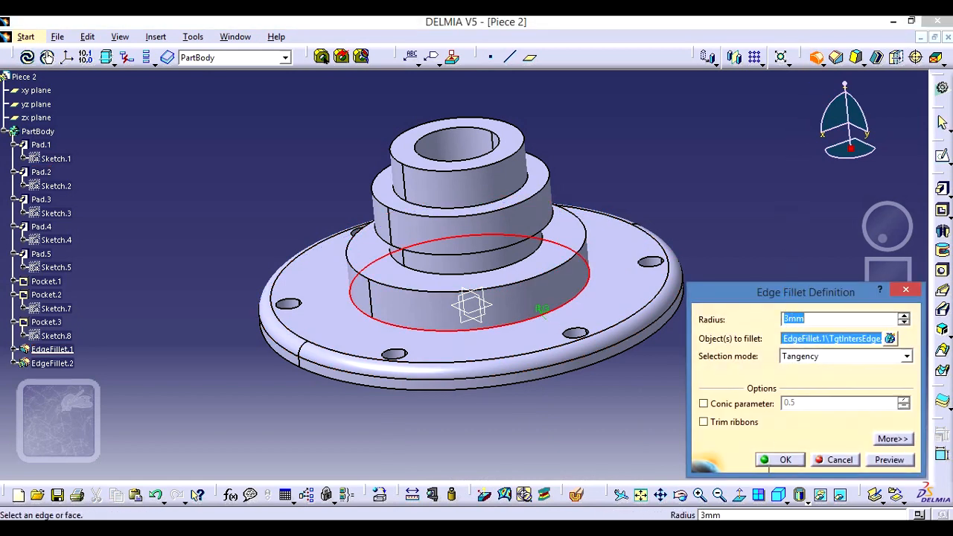
left_click(774, 459)
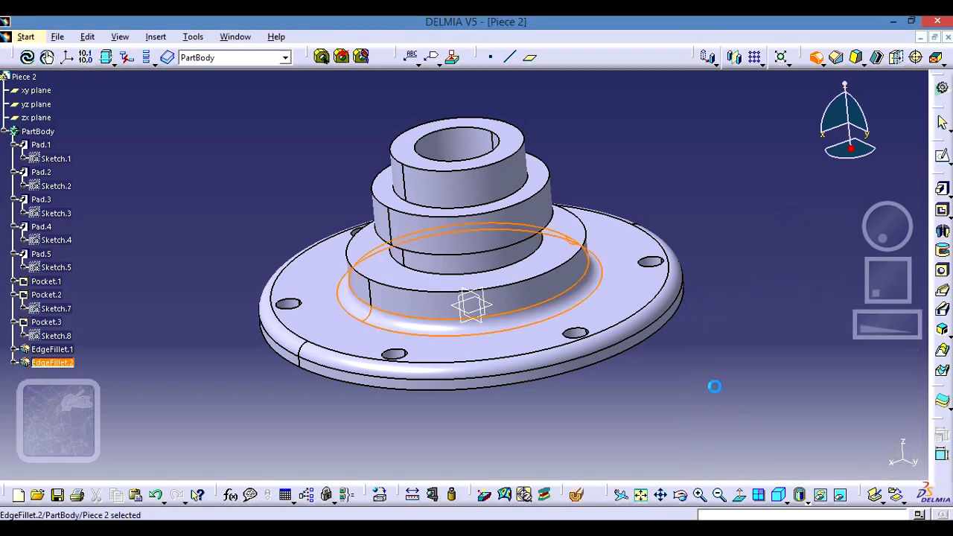
Apply a 3 mm edge fillet to the cylindrical face of the narrow neck above the widest hub step.
left_click(525, 265)
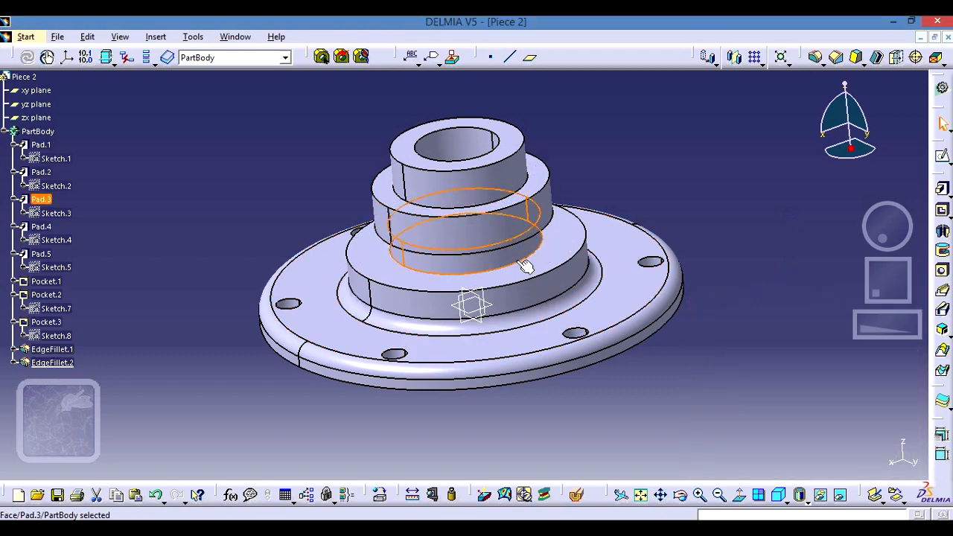
left_click(816, 58)
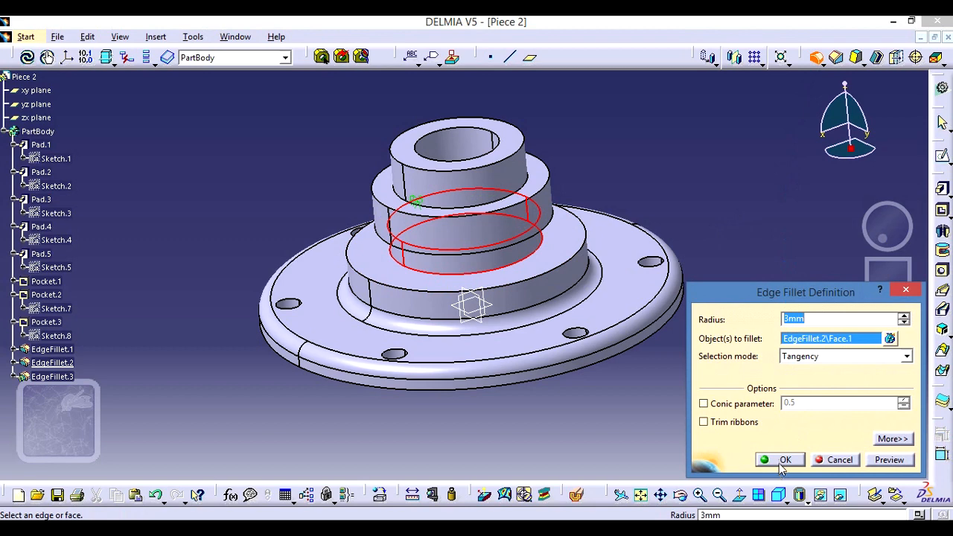
left_click(783, 460)
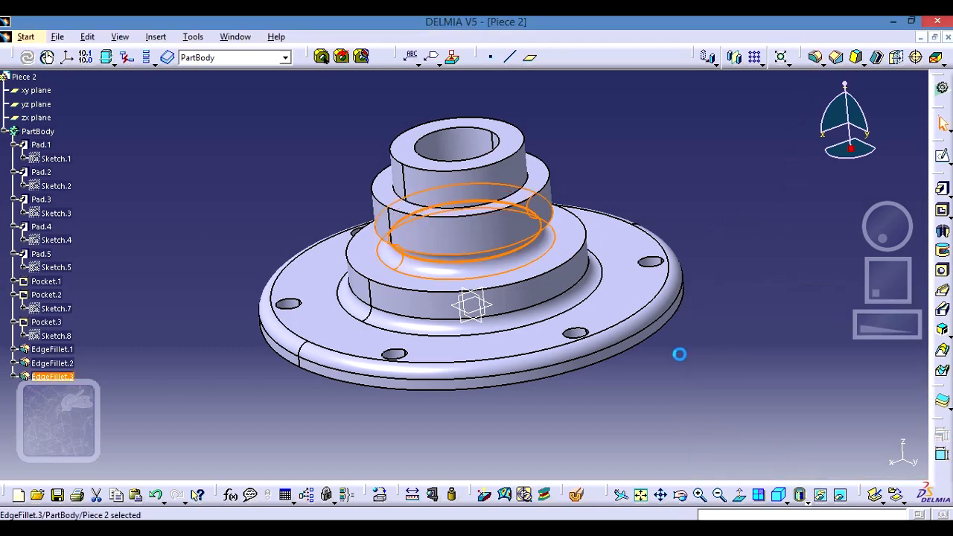
Apply a 3 mm edge fillet to the counterbore's floor face on the back of the flange.
middle_click_drag(755, 367, 496, 220)
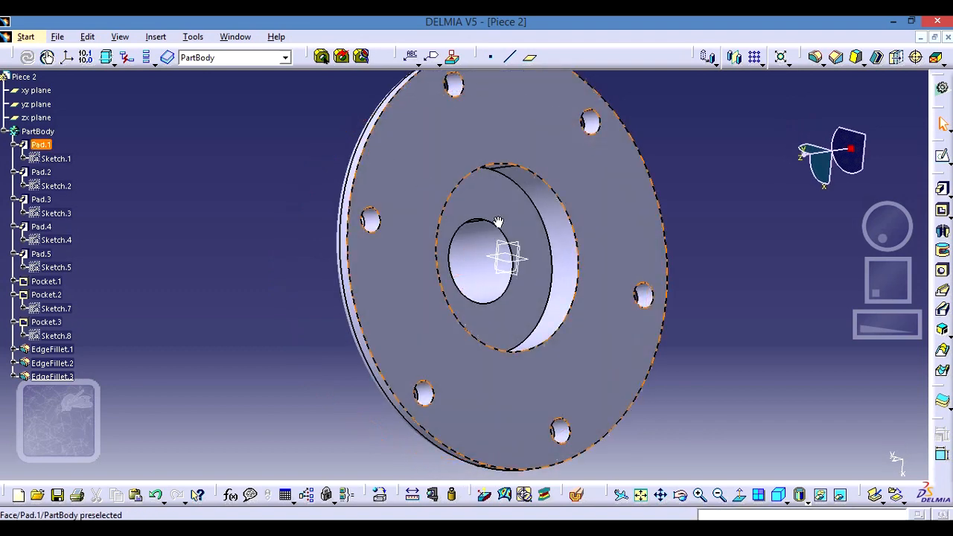
left_click(549, 220)
left_click(816, 58)
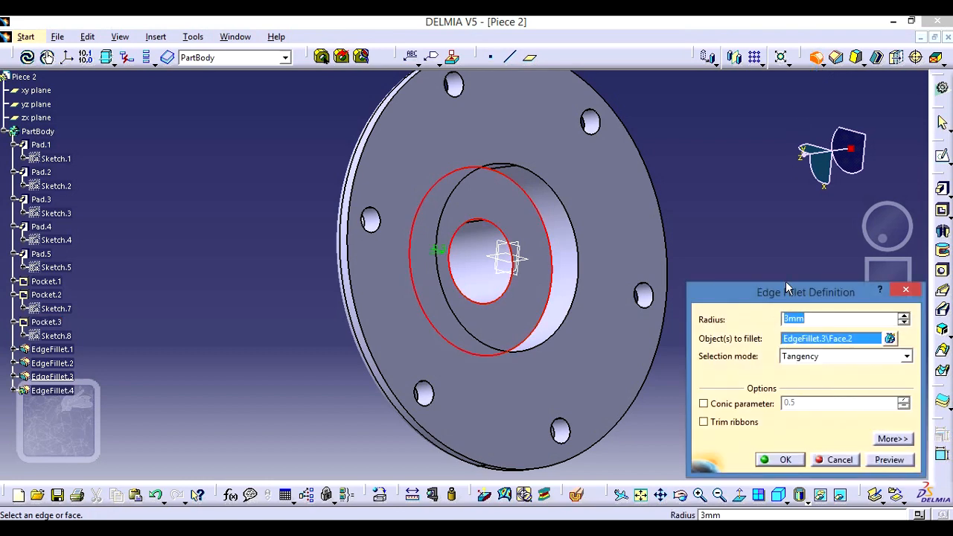
left_click(781, 459)
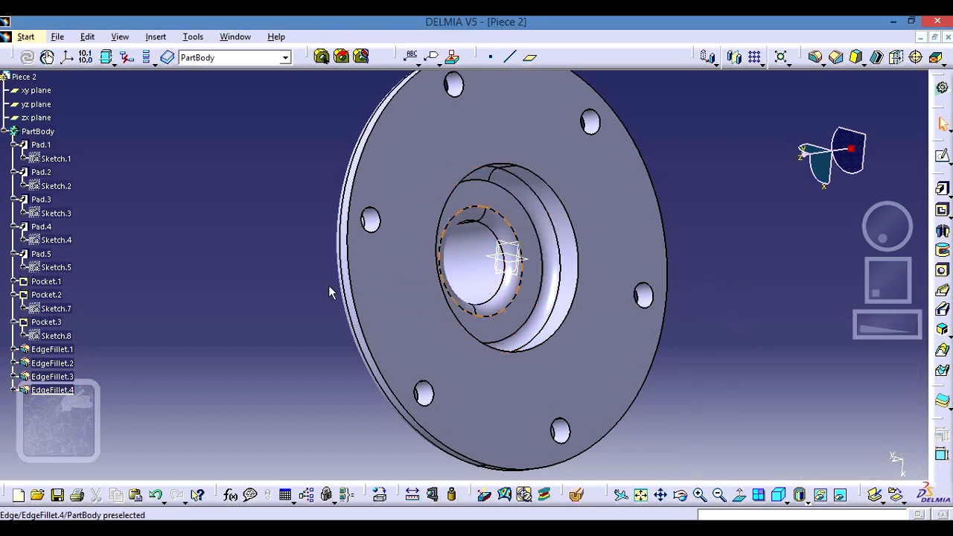
Inspect the filleted flange from the back and front, and set the view to standard isometric.
middle_click_drag(259, 253, 466, 280)
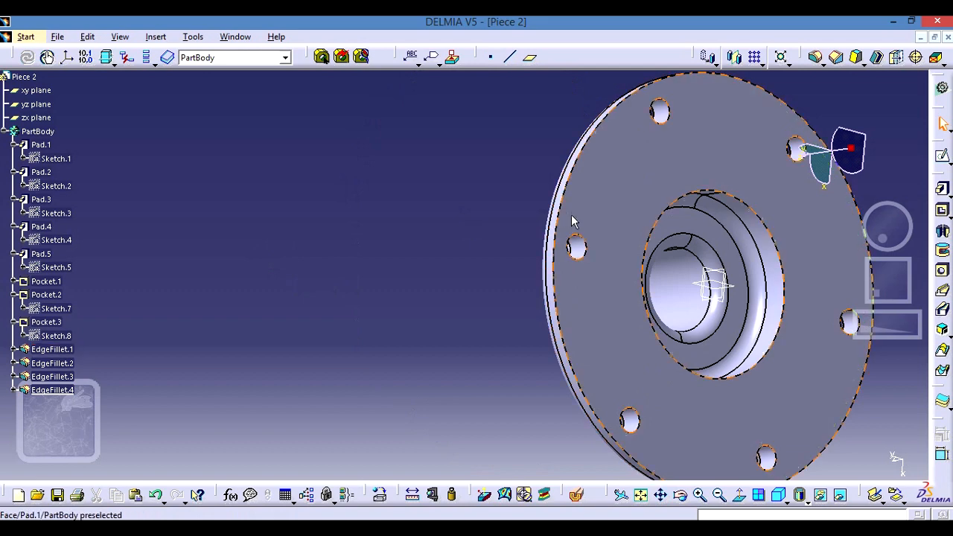
middle_click_drag(439, 234, 178, 145)
middle_click_drag(729, 192, 715, 369)
middle_click_drag(270, 194, 707, 335)
middle_click_drag(174, 165, 447, 172)
middle_click_drag(714, 171, 762, 213)
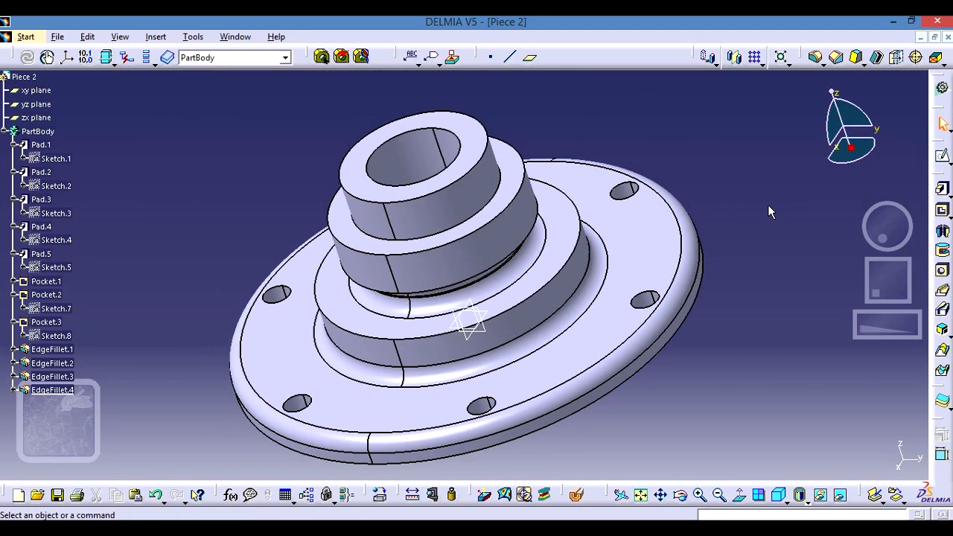
left_click(781, 498)
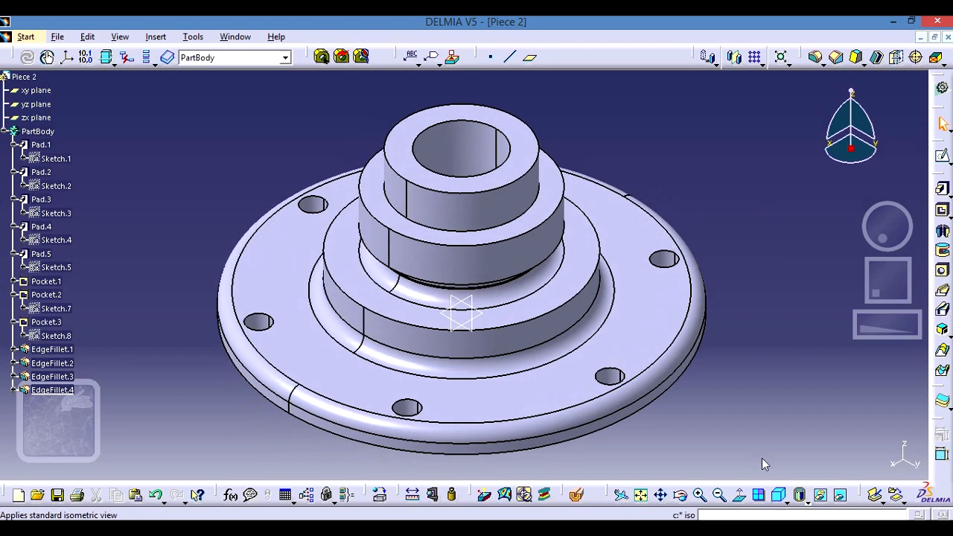